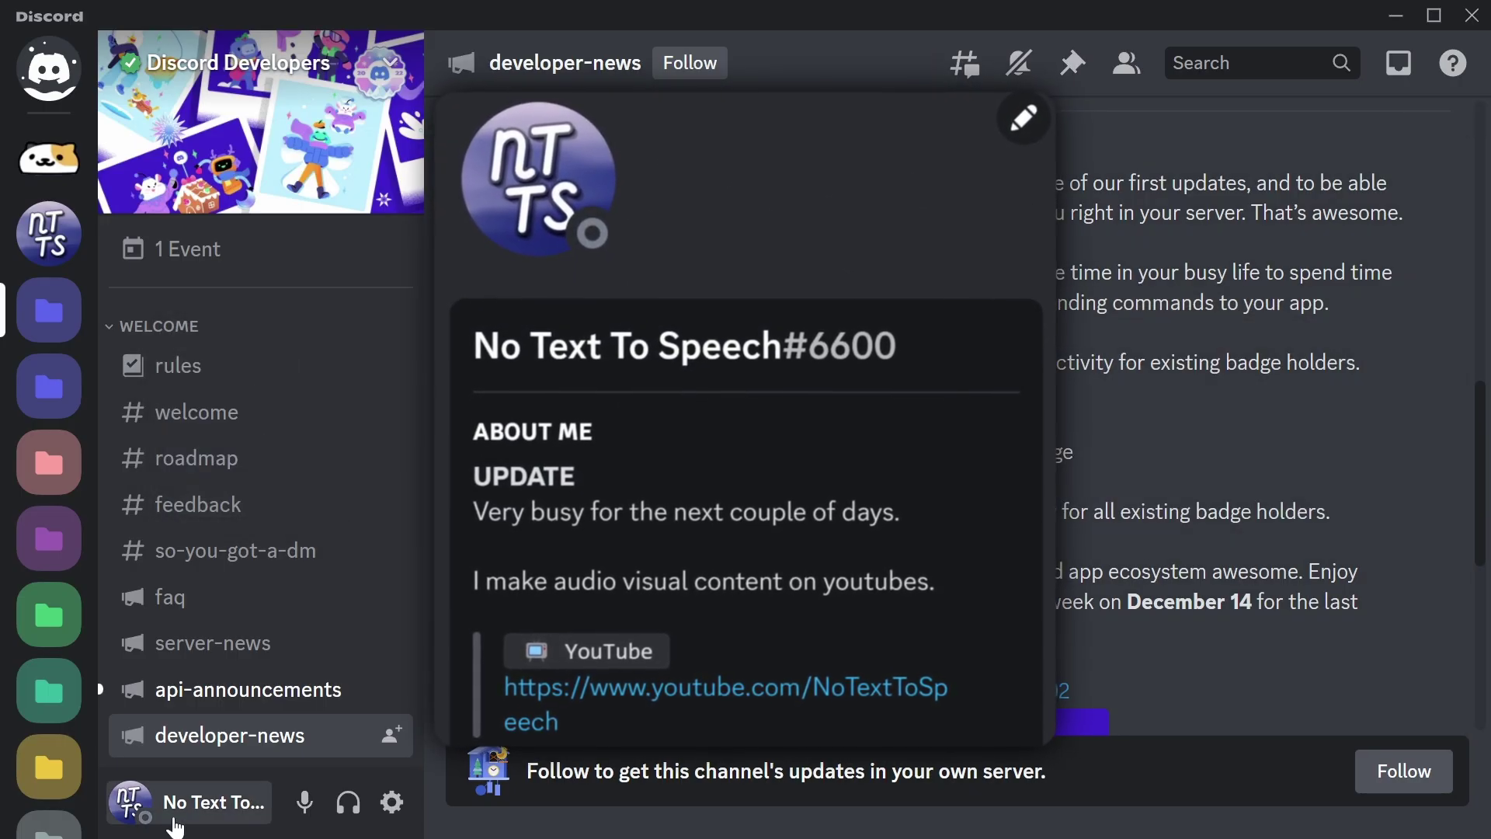
# Step: Preview the GiveMeBadge repository's readme and the BotGhost Timed Messages dashboard
pyautogui.click(174, 821)
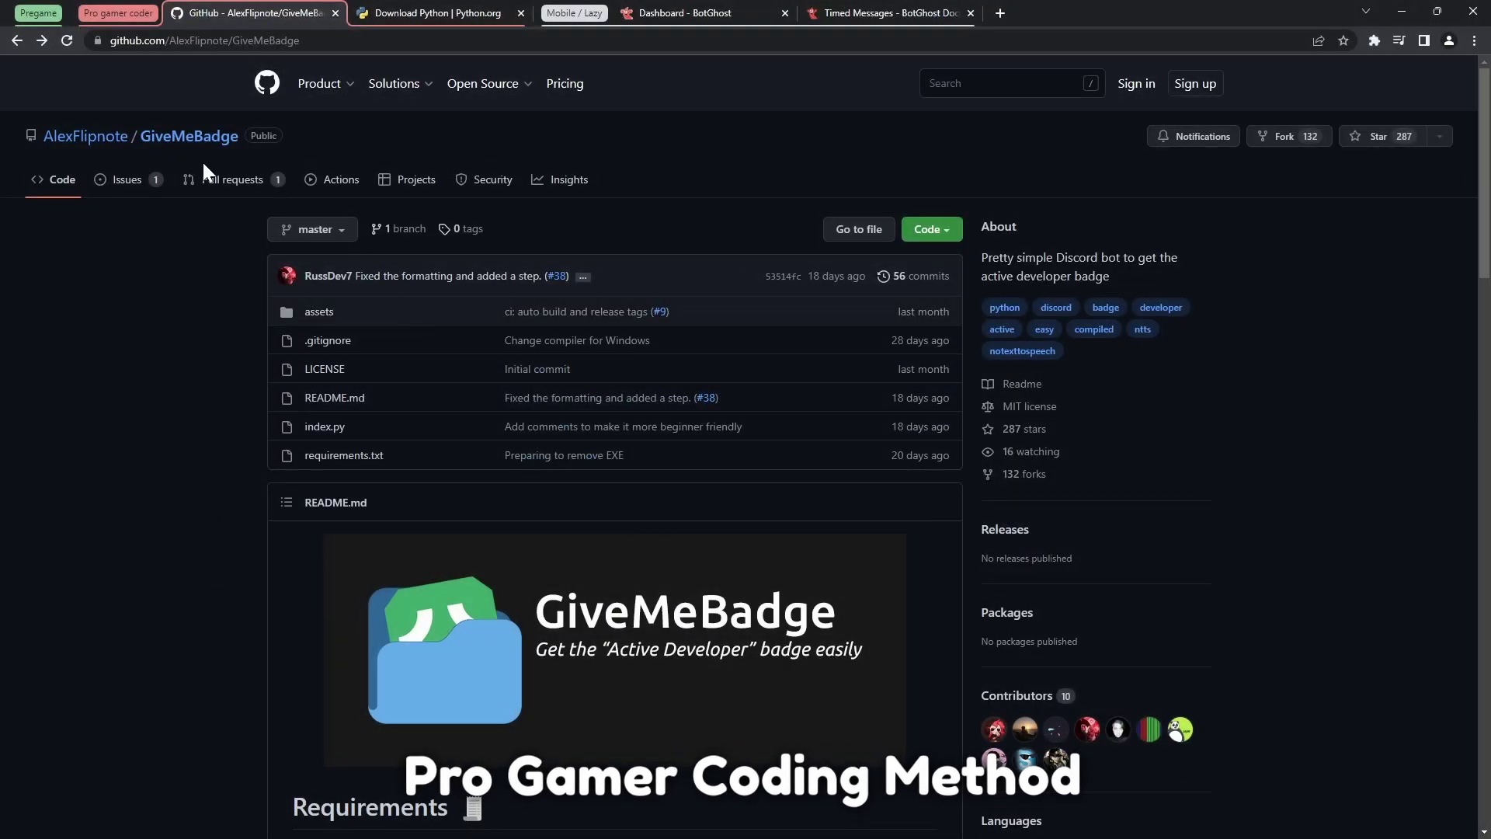
pyautogui.scroll(-6, 222, 512)
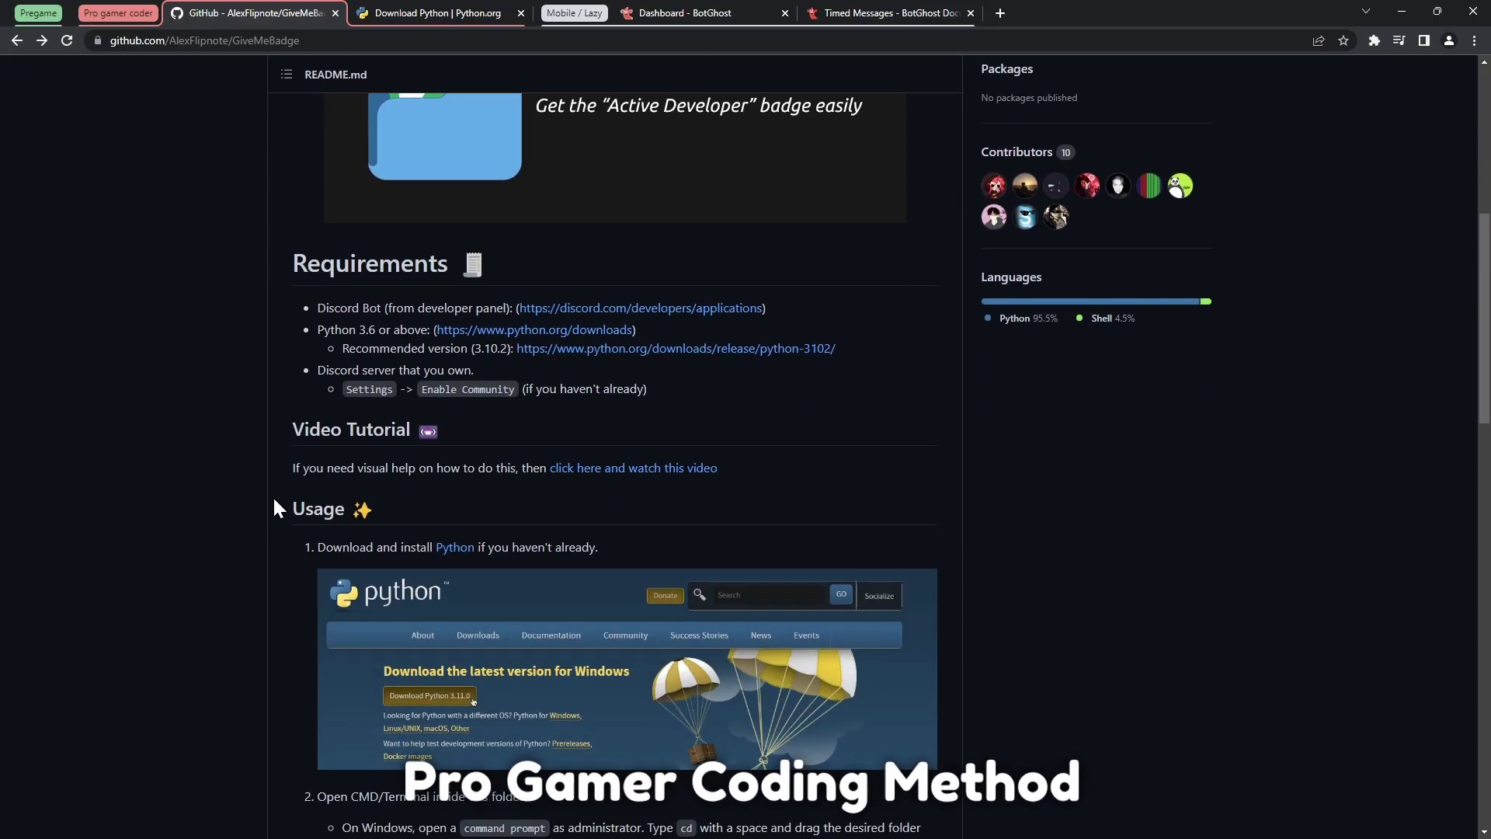
pyautogui.click(627, 11)
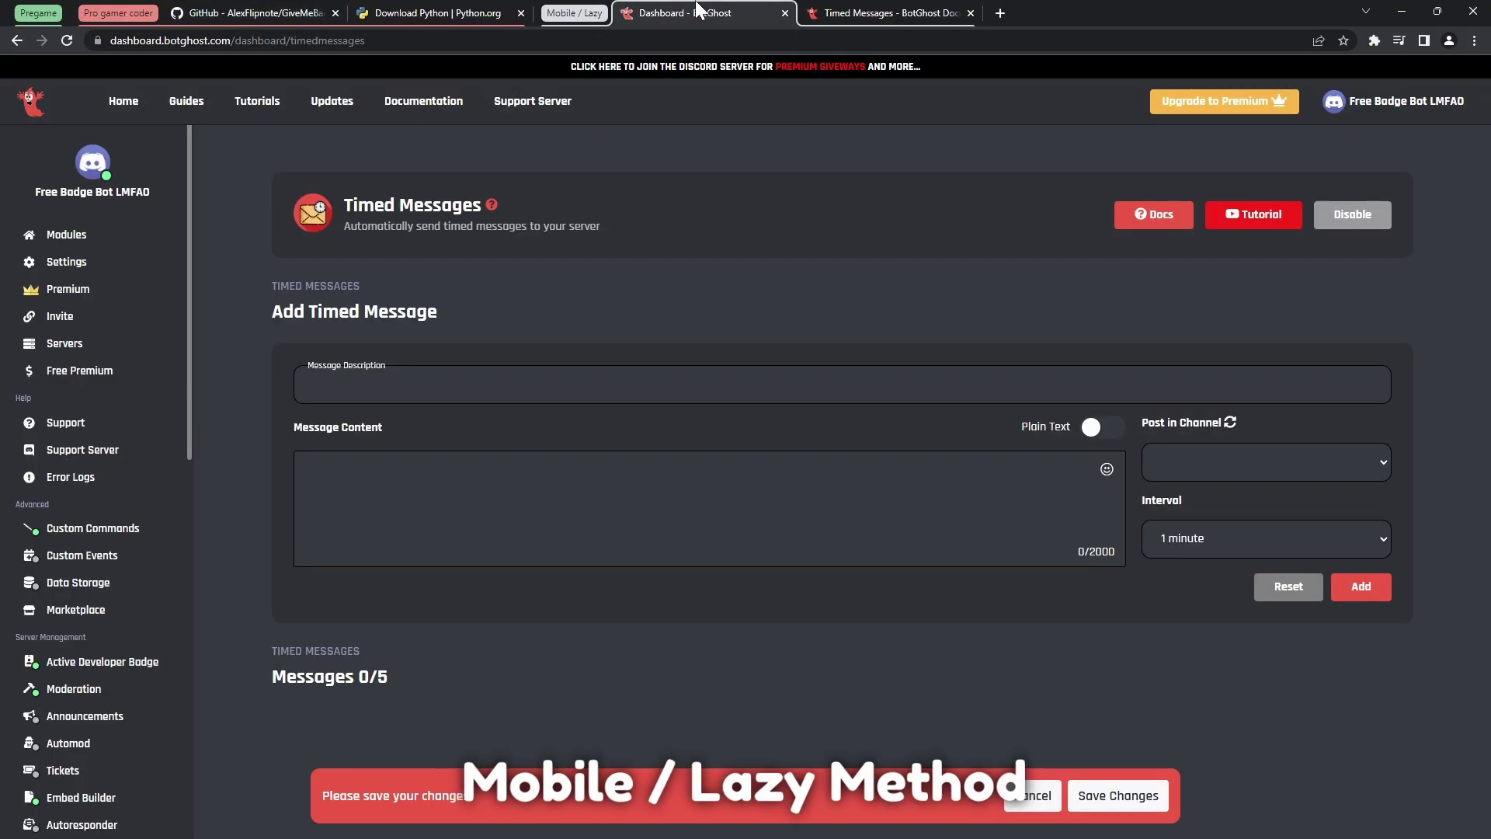
pyautogui.click(70, 236)
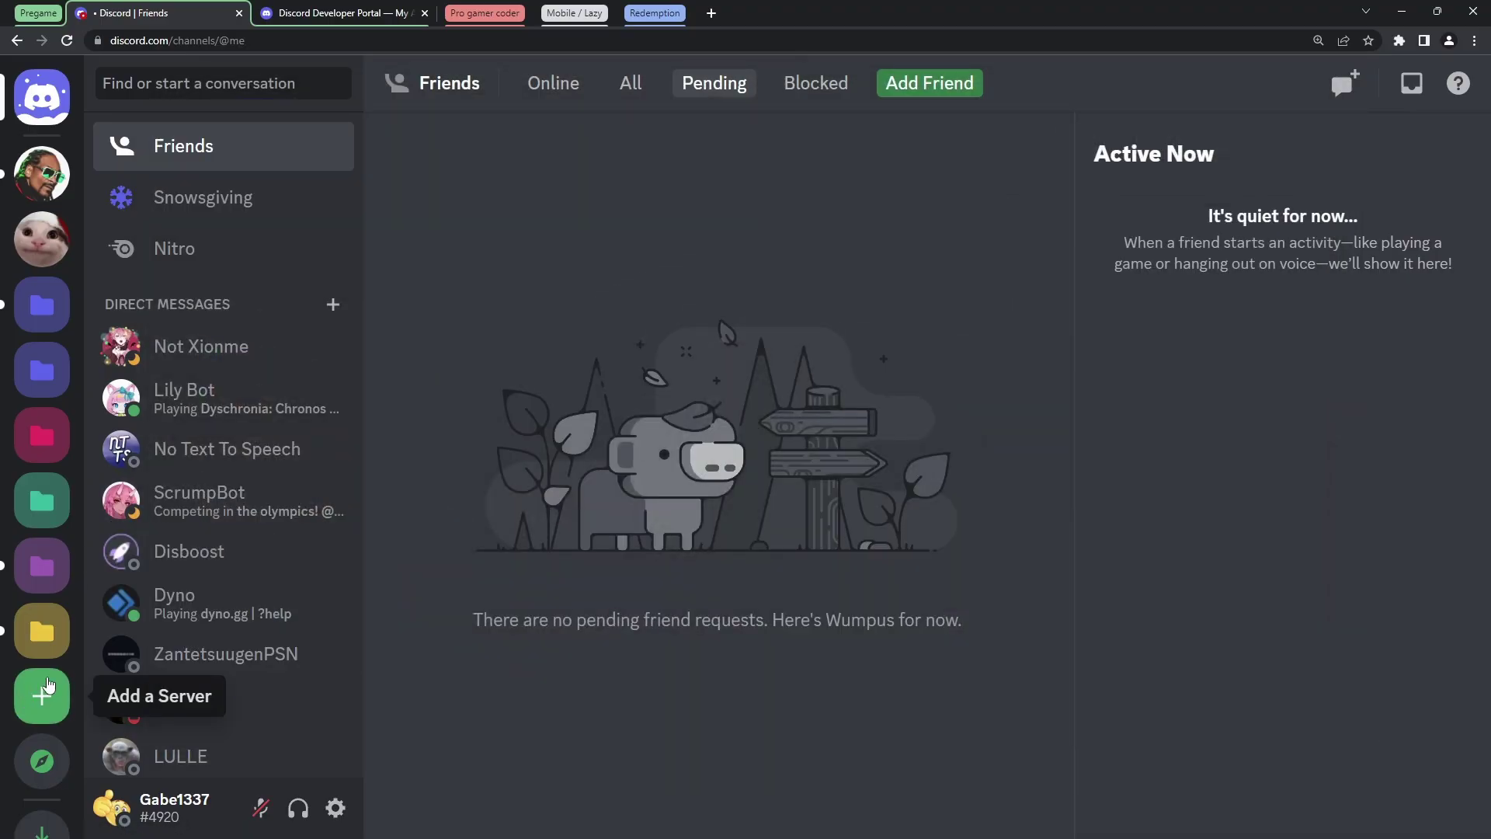
# Step: Create a new Discord server from scratch, skipping the audience question and keeping the suggested server name
pyautogui.click(43, 694)
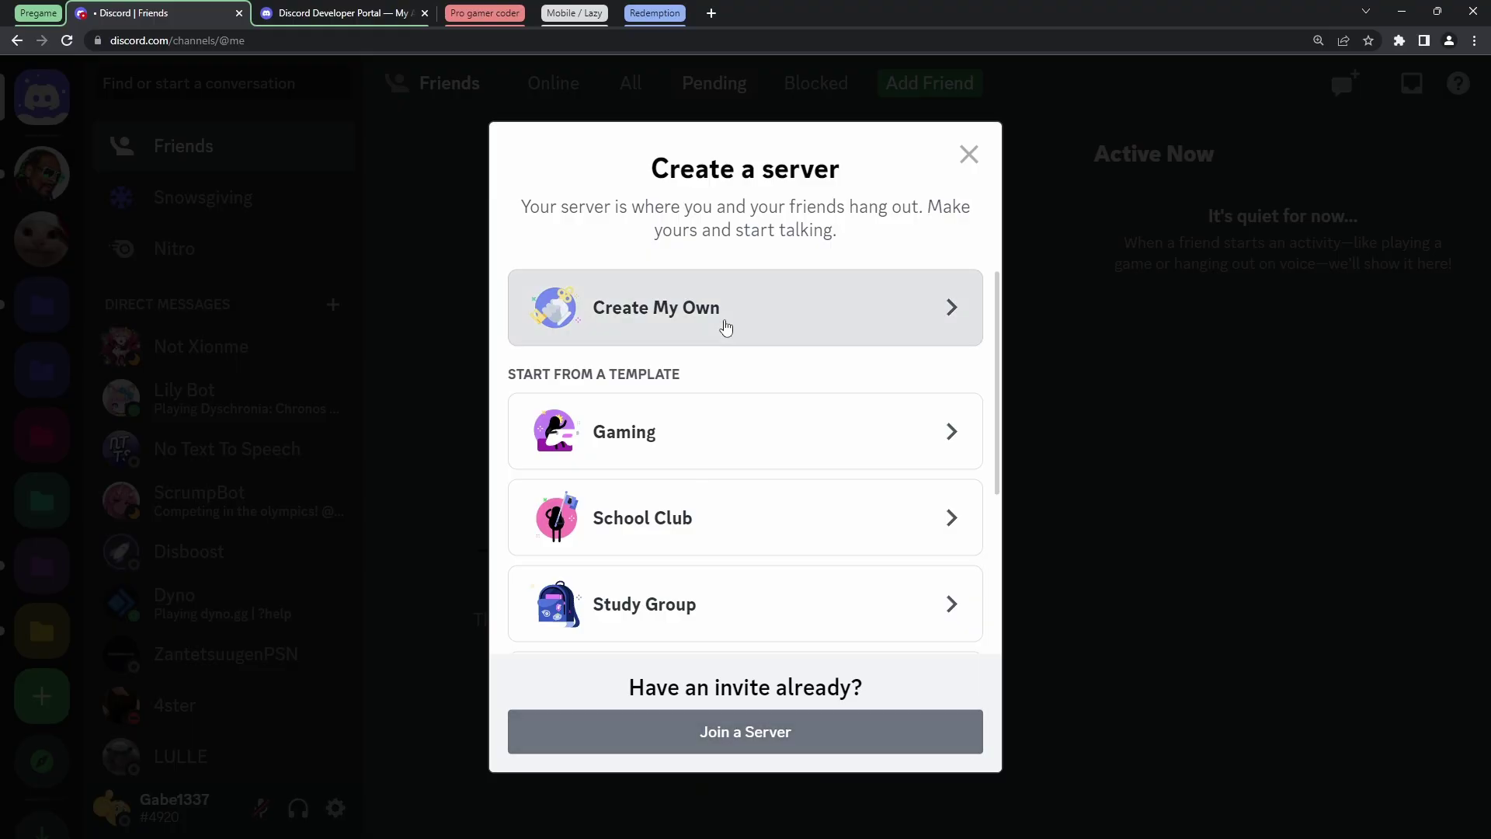
pyautogui.click(726, 328)
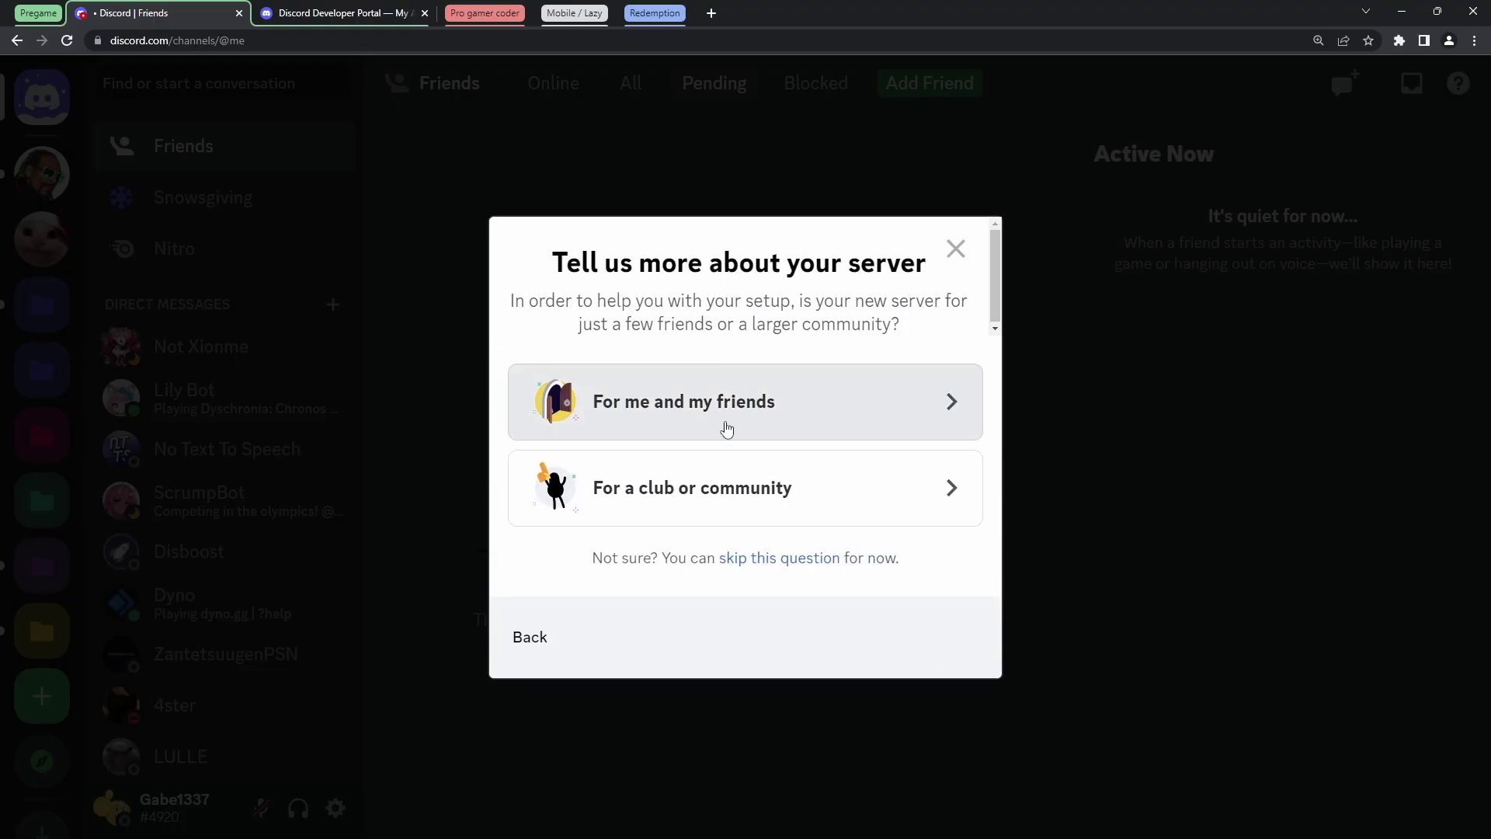
pyautogui.click(726, 559)
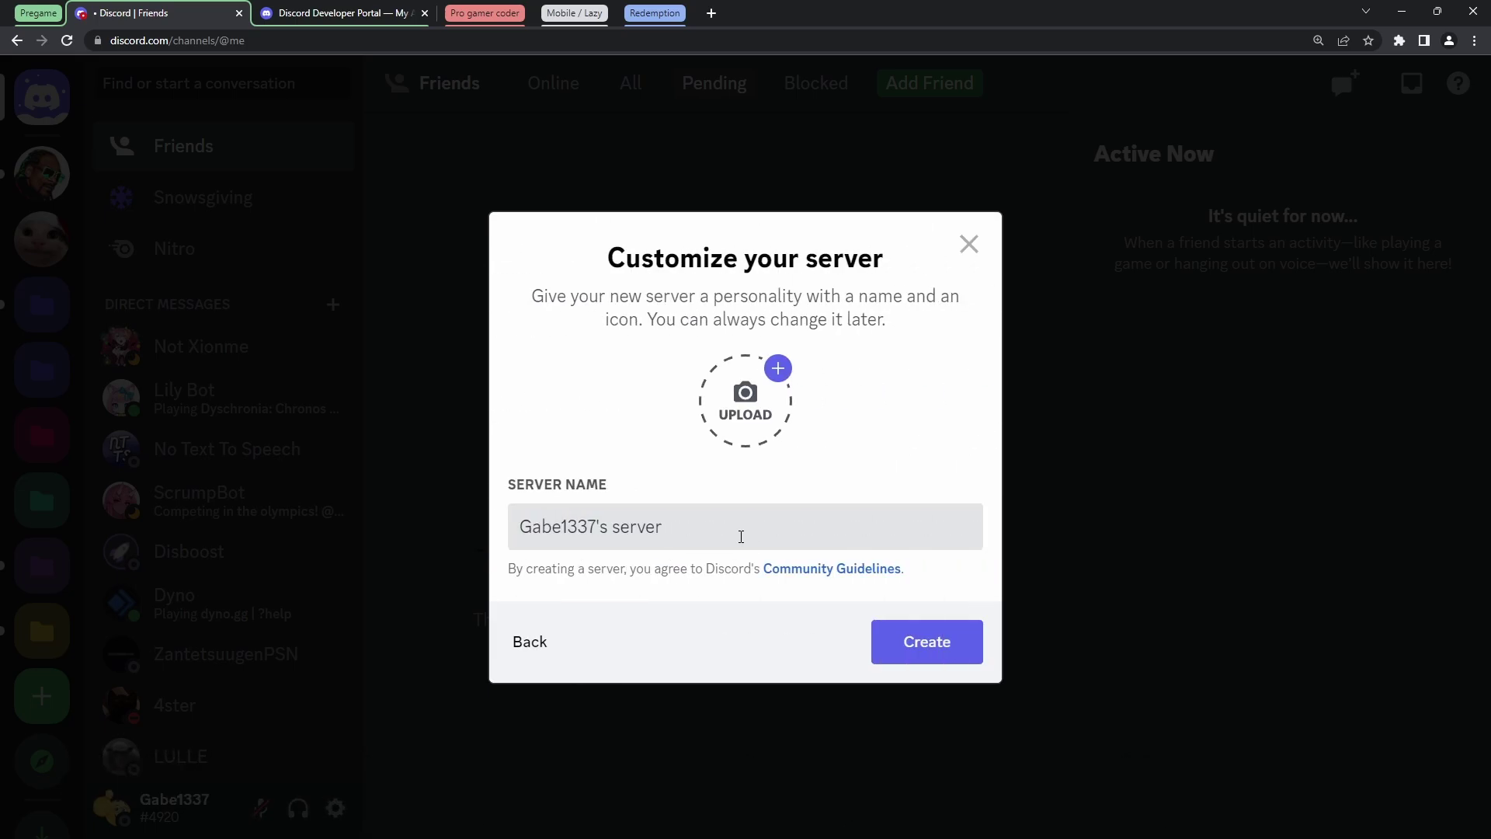
pyautogui.click(891, 656)
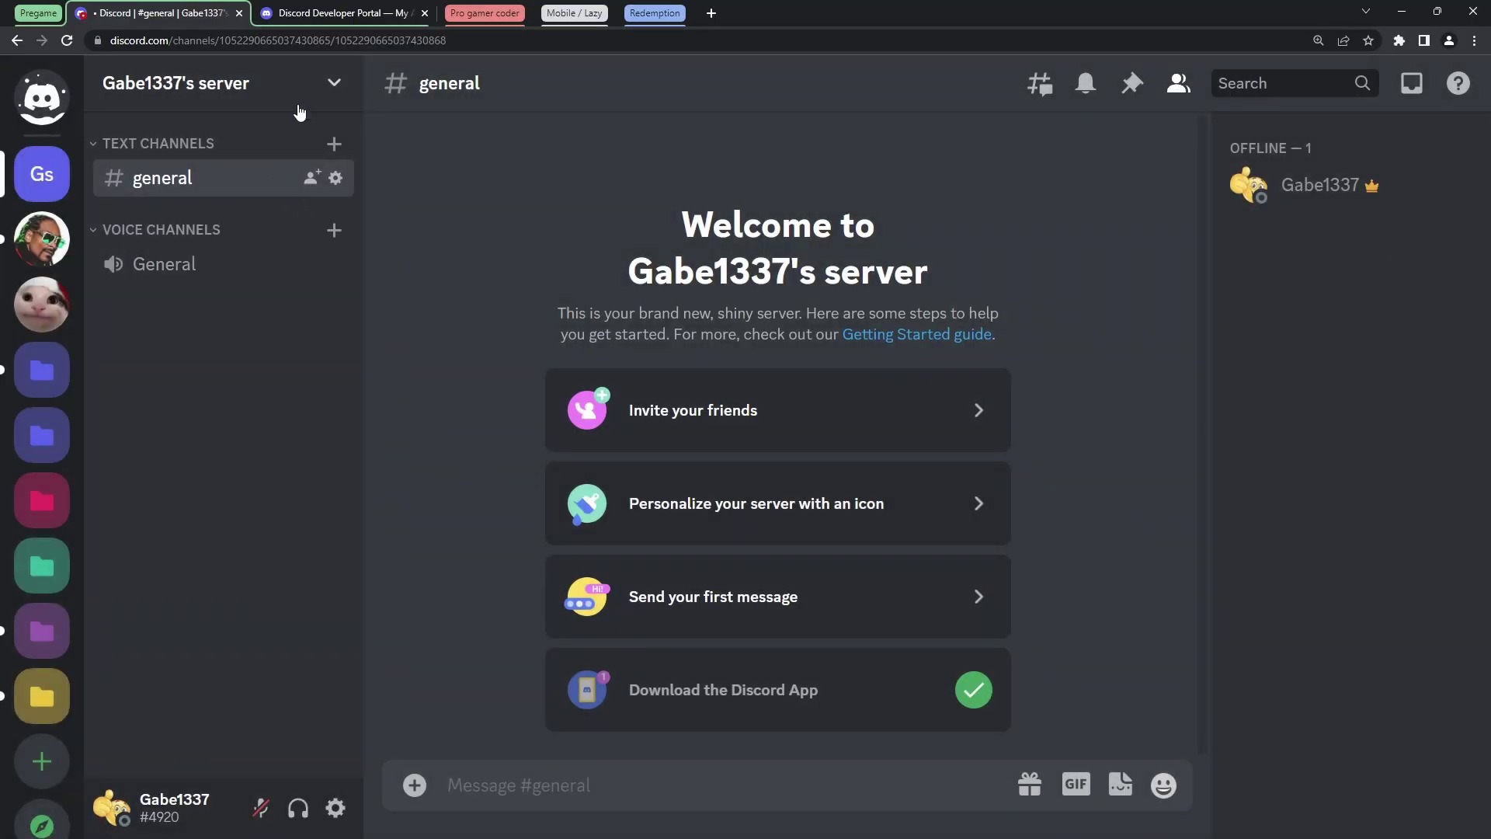
# Step: Start the Community setup for the new server, requiring verified email and scanning media content from all members
pyautogui.click(299, 113)
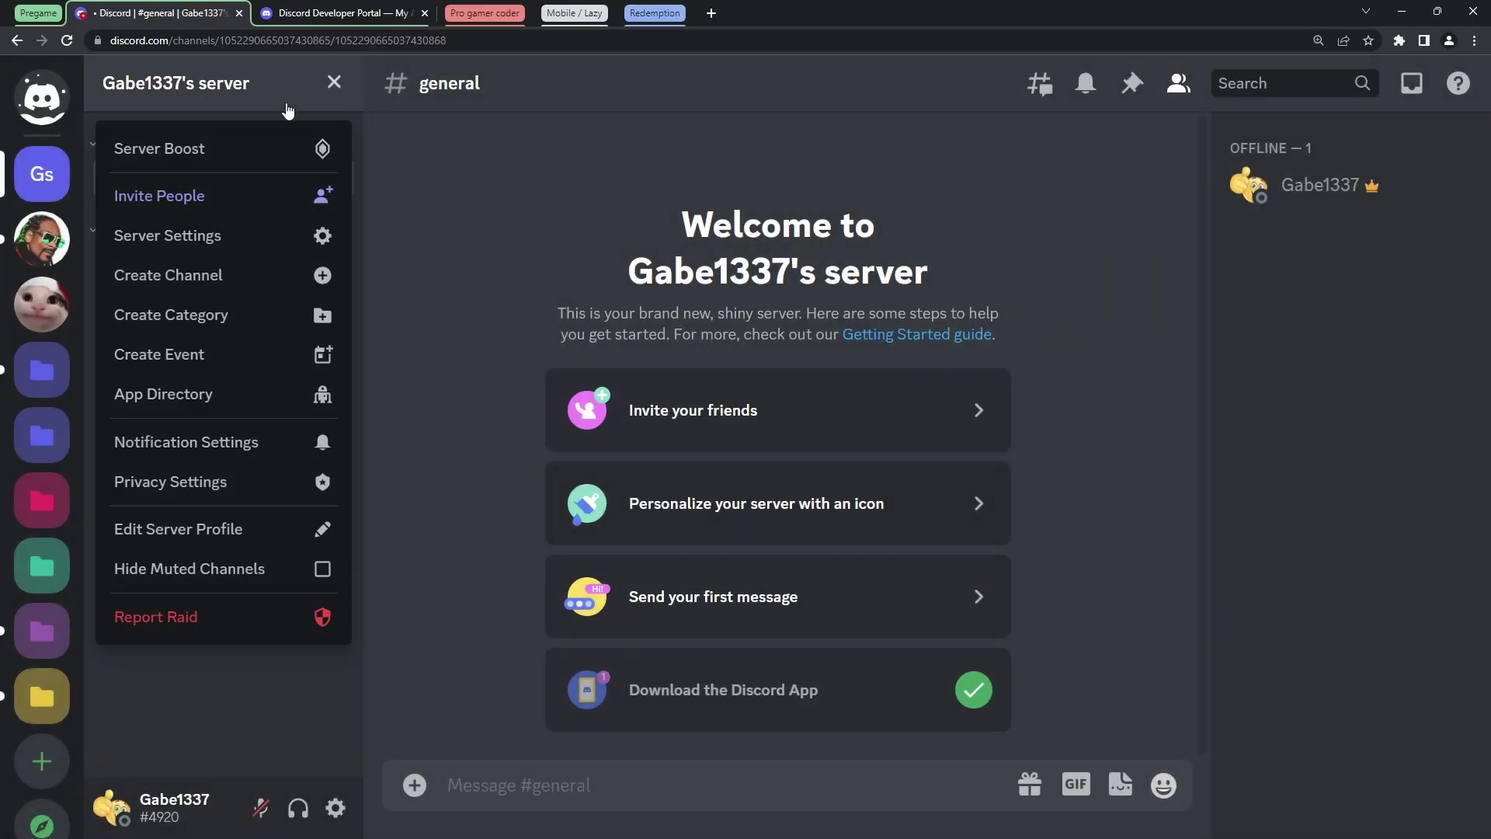
pyautogui.click(289, 237)
pyautogui.scroll(-5, 254, 495)
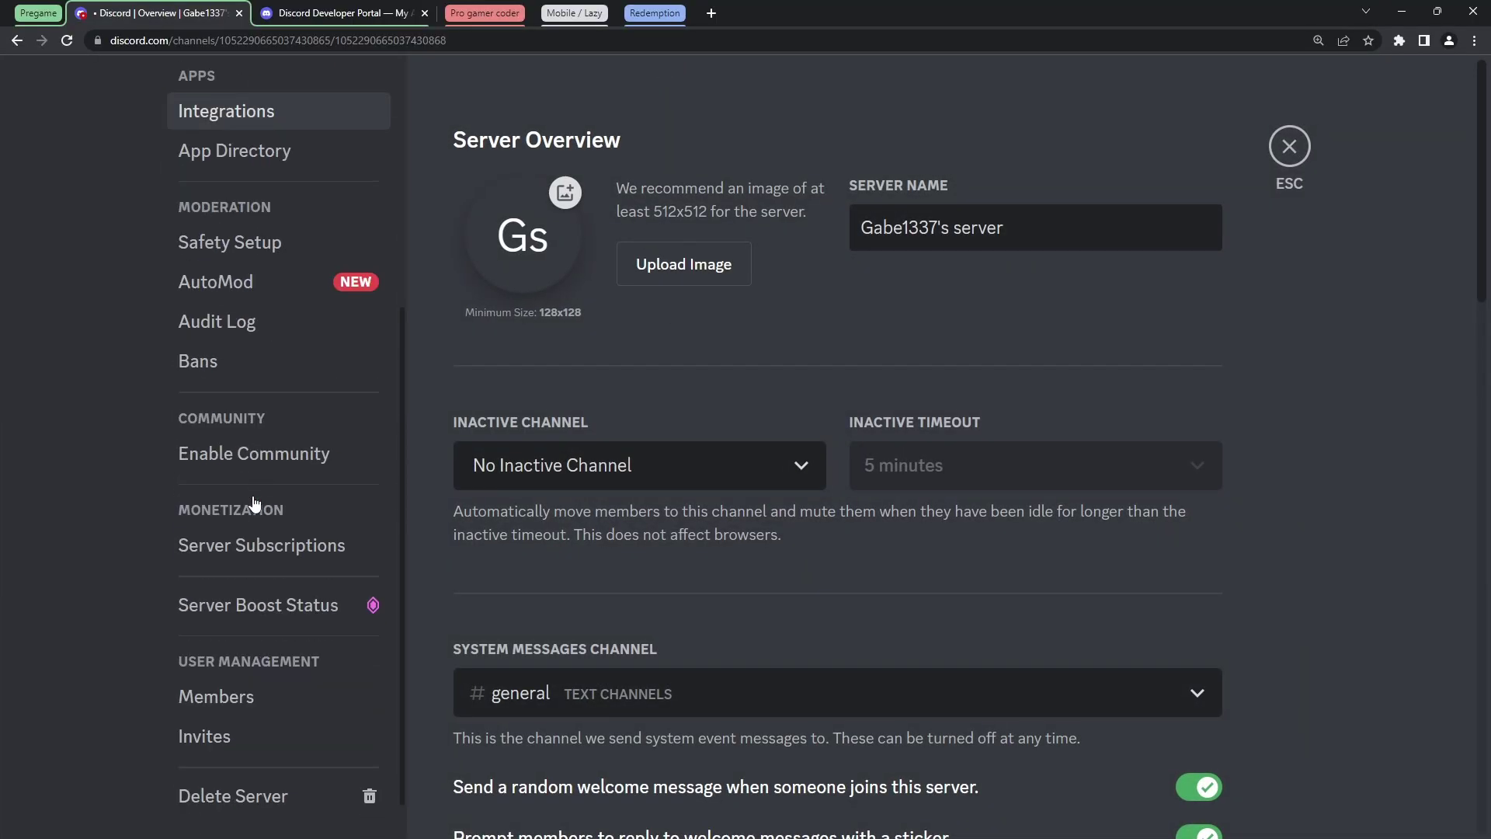
pyautogui.click(291, 454)
pyautogui.click(840, 556)
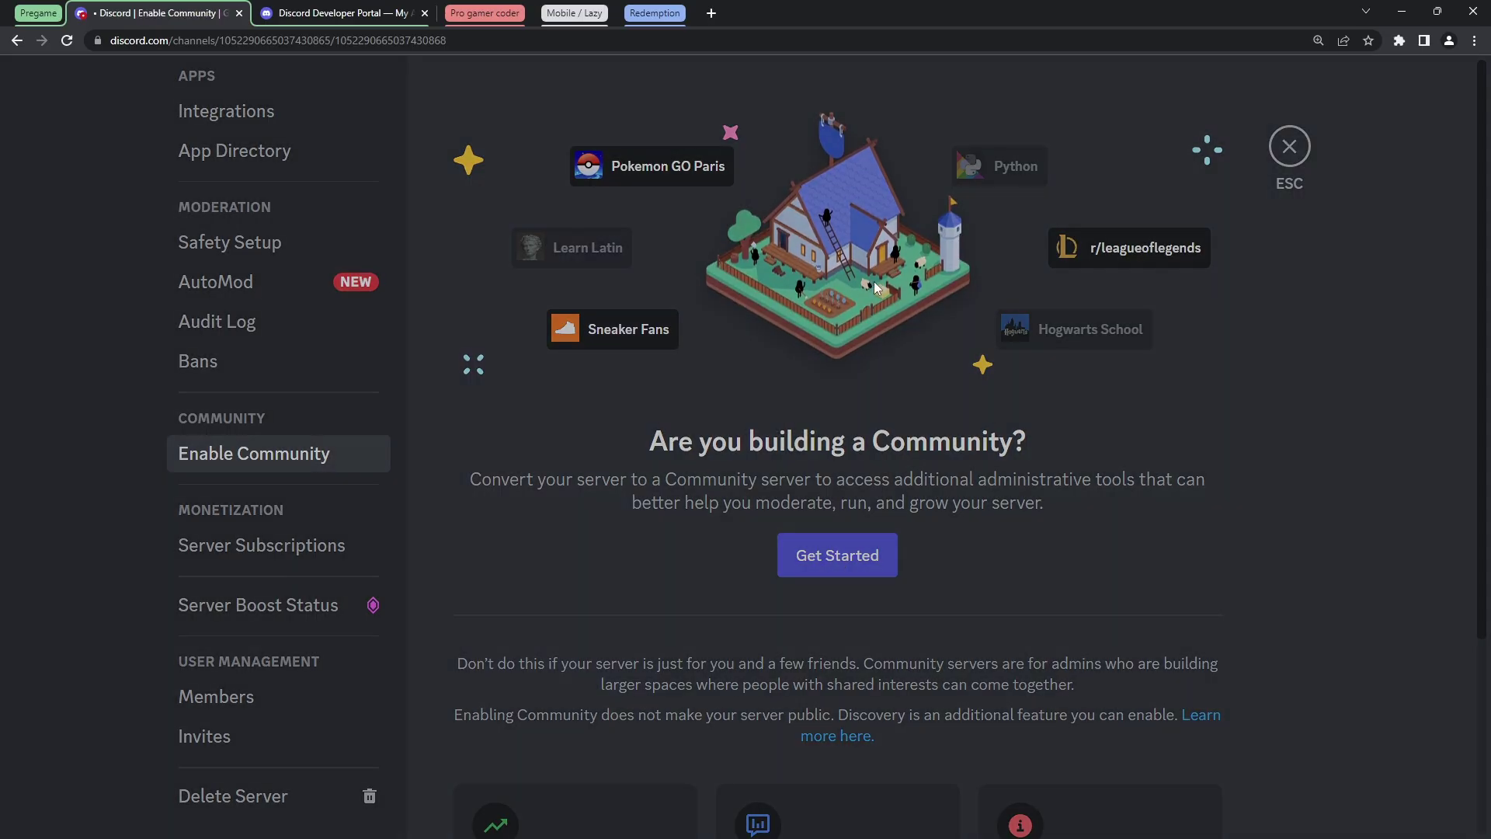
pyautogui.click(688, 497)
pyautogui.click(688, 687)
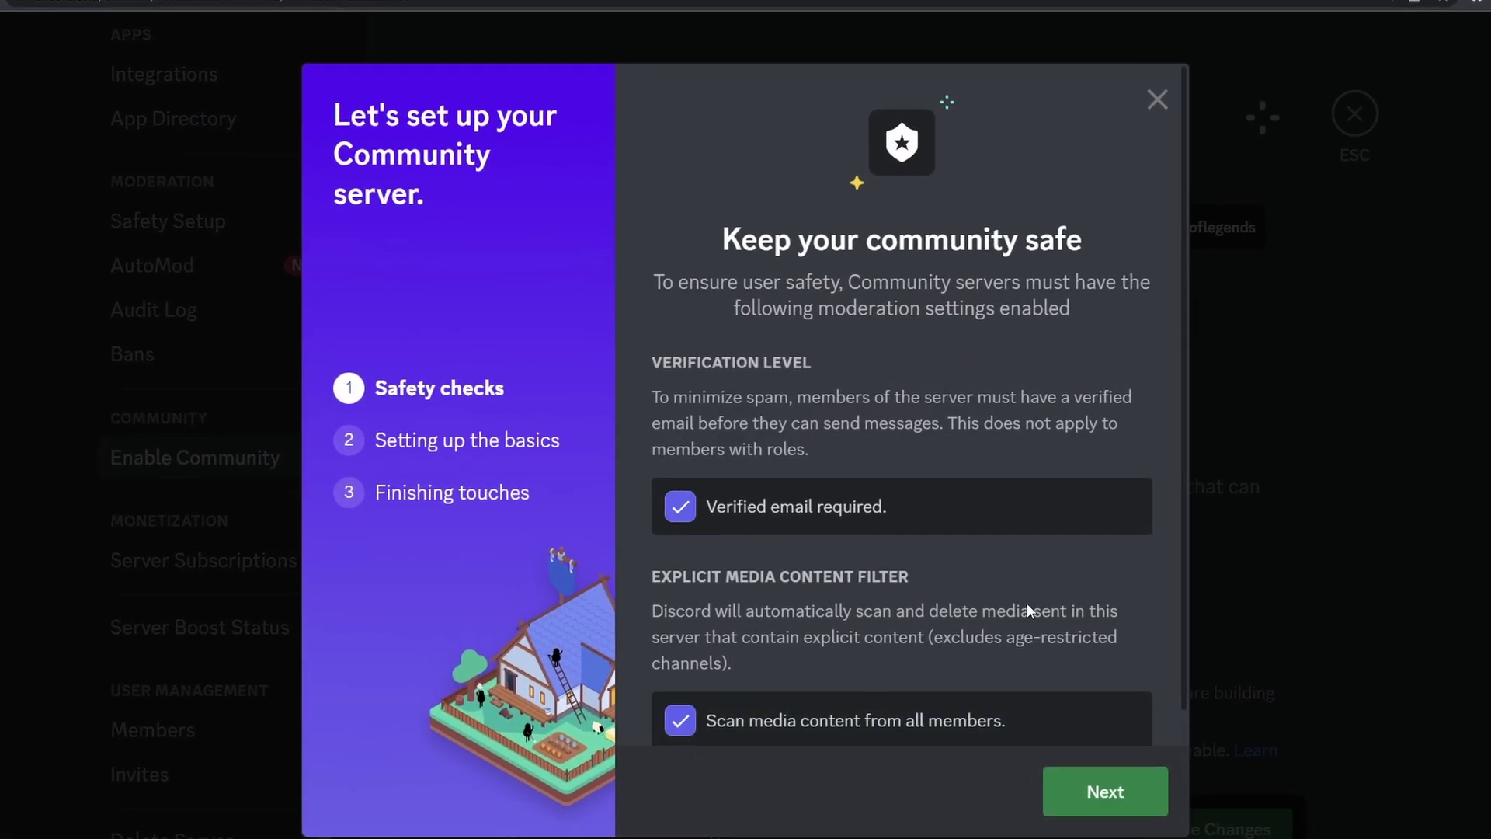
pyautogui.click(1105, 791)
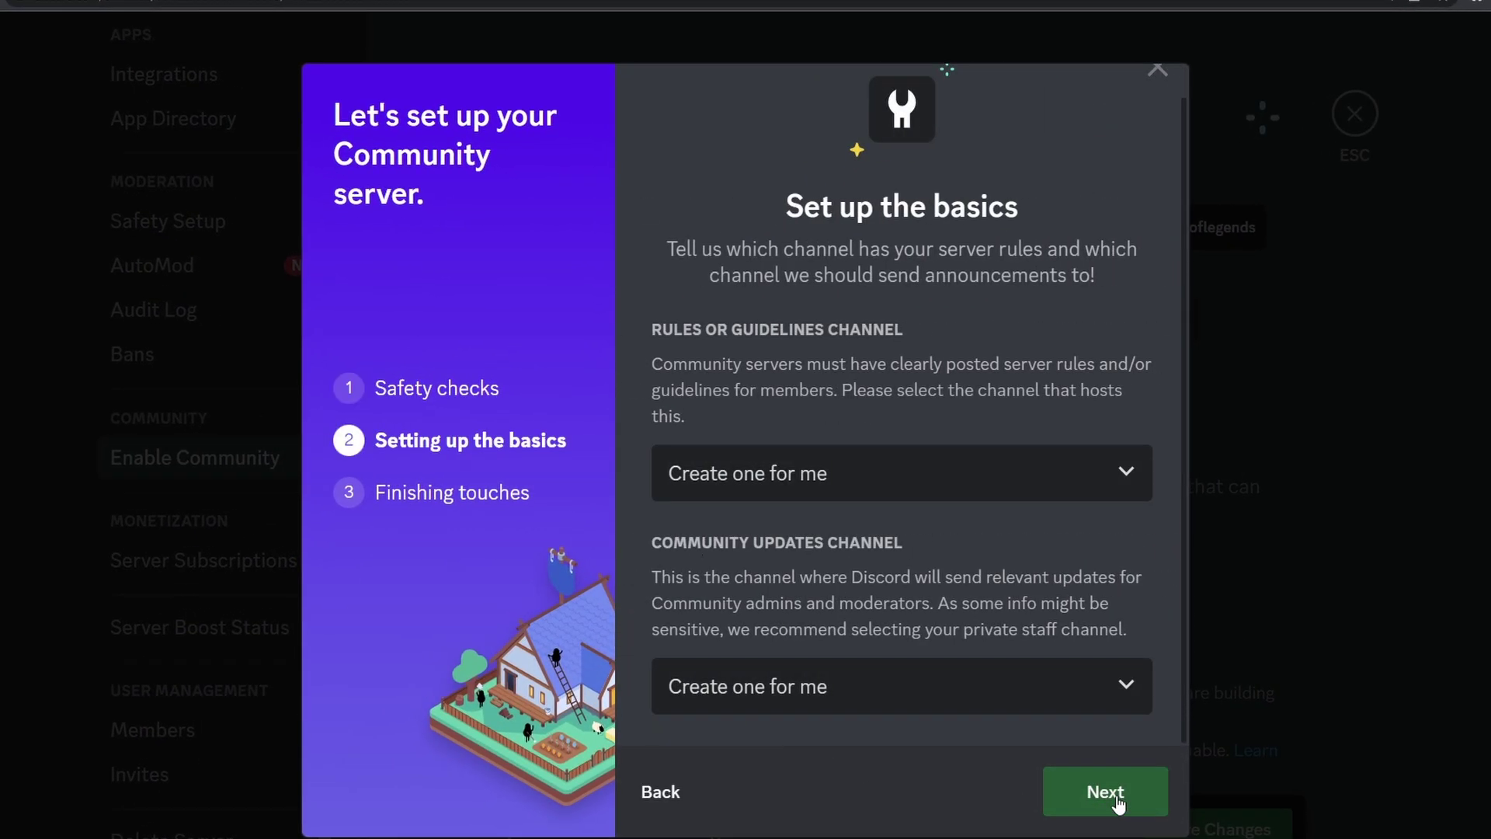
# Step: Finish the Community setup with automatically created rules and updates channels, agree to the guidelines, and leave the server settings
pyautogui.click(1102, 792)
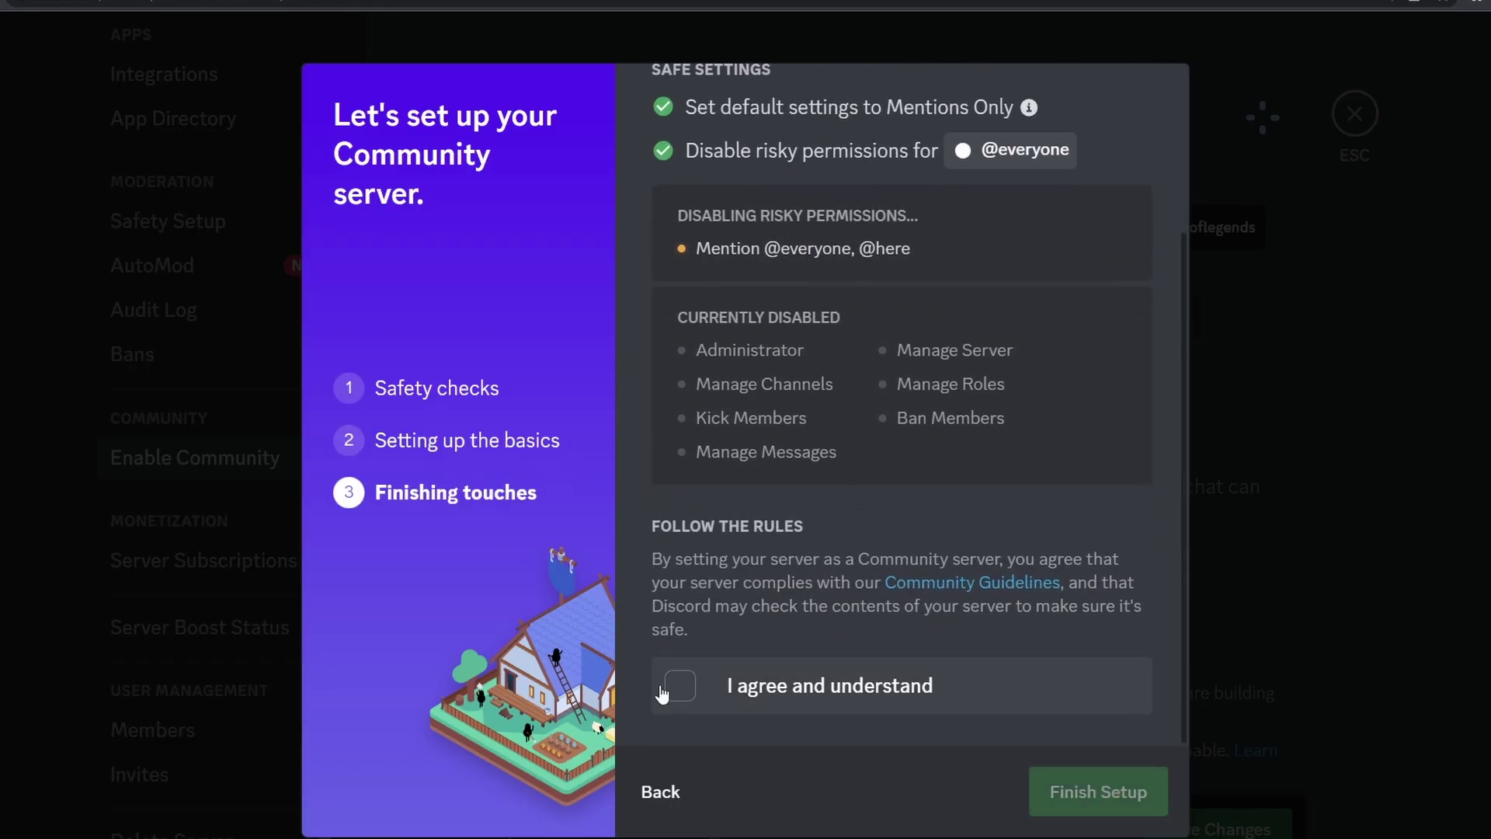
pyautogui.click(661, 687)
pyautogui.click(1099, 792)
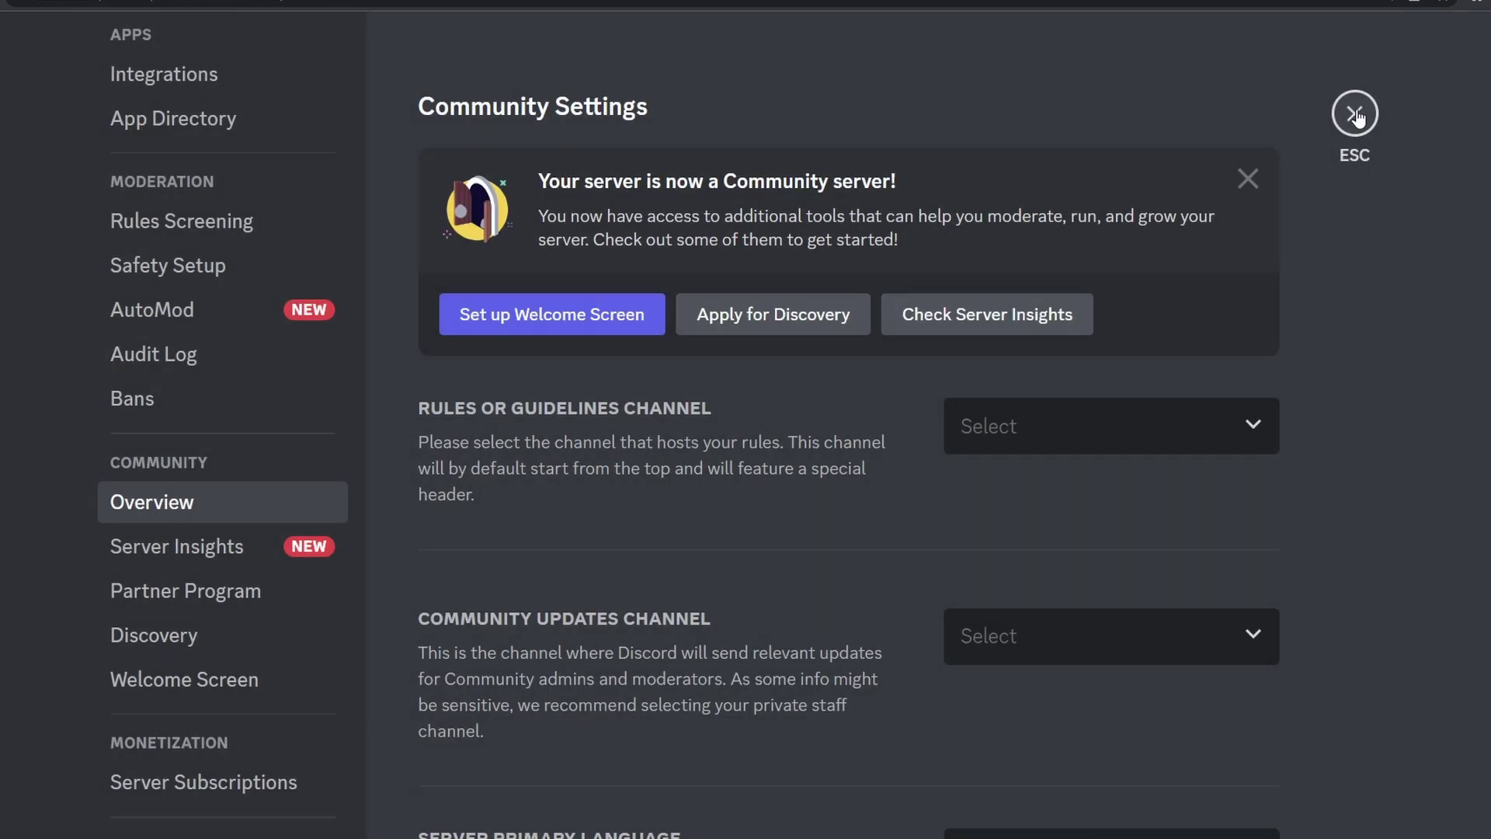
pyautogui.click(1355, 113)
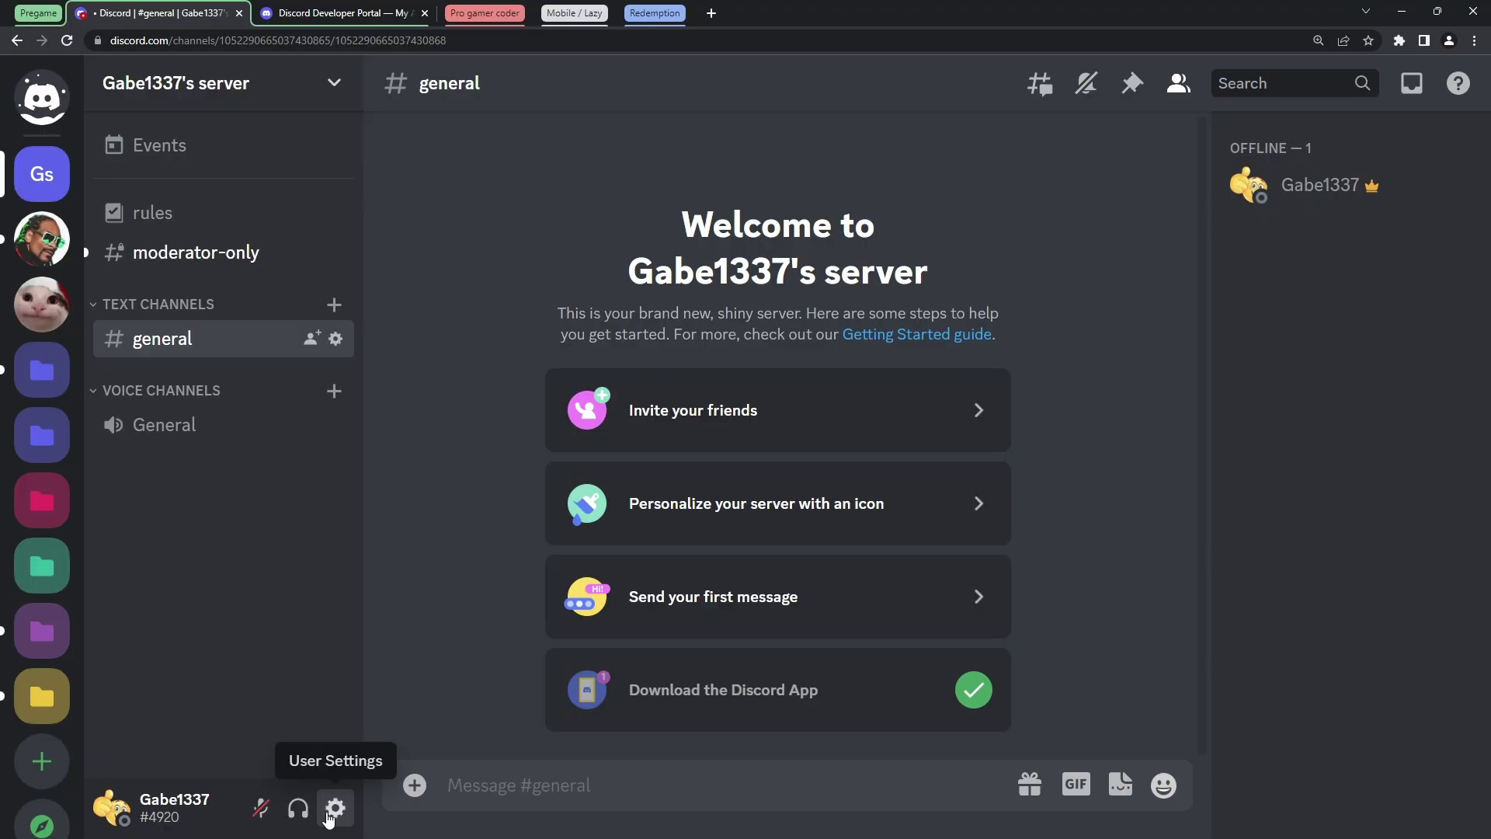
# Step: Check the data usage options, including Use data to improve Discord, in the account's privacy and safety settings
pyautogui.click(333, 811)
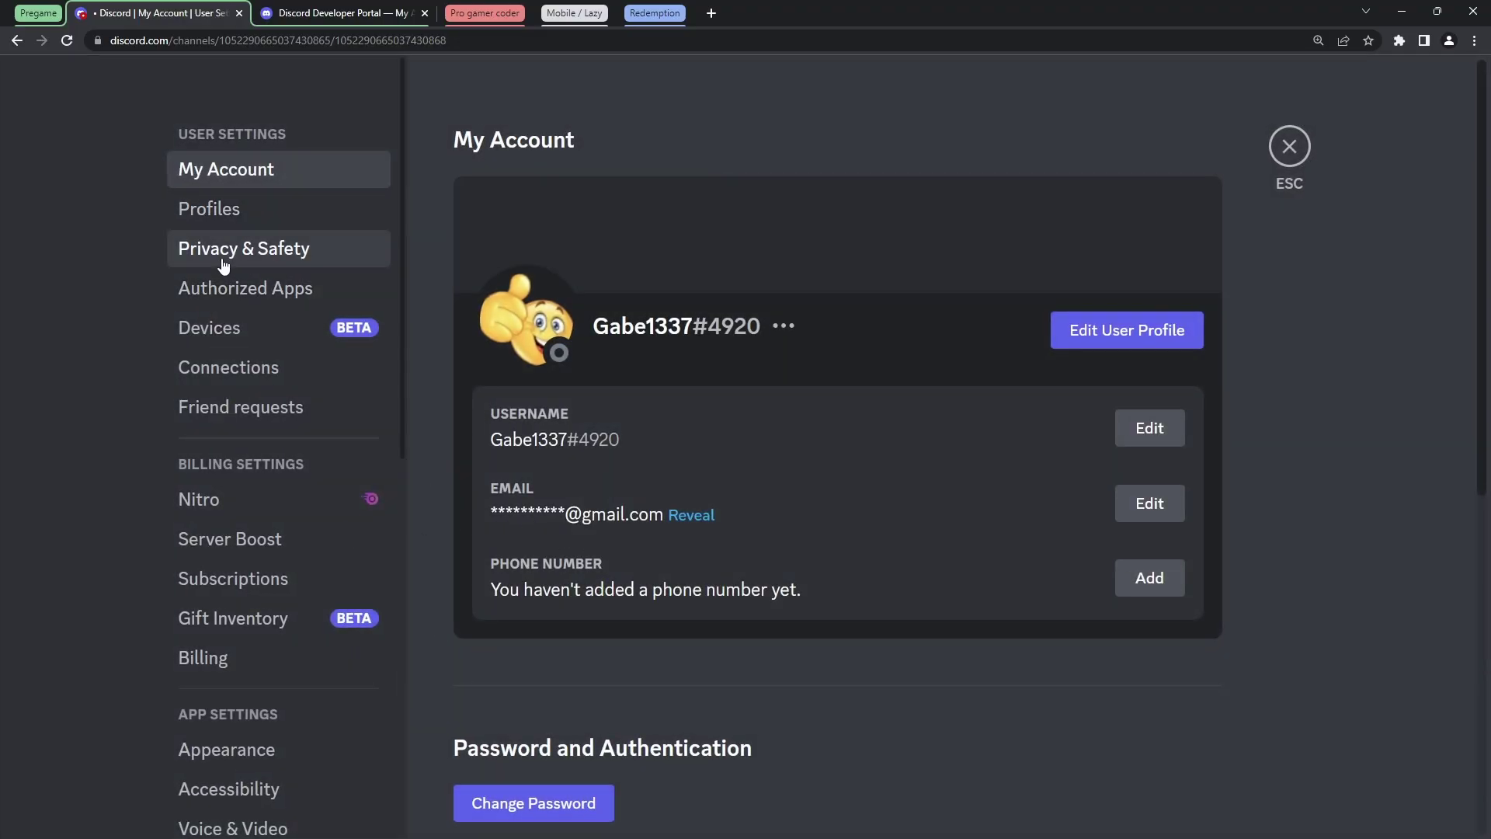
pyautogui.click(224, 265)
pyautogui.scroll(-3, 962, 542)
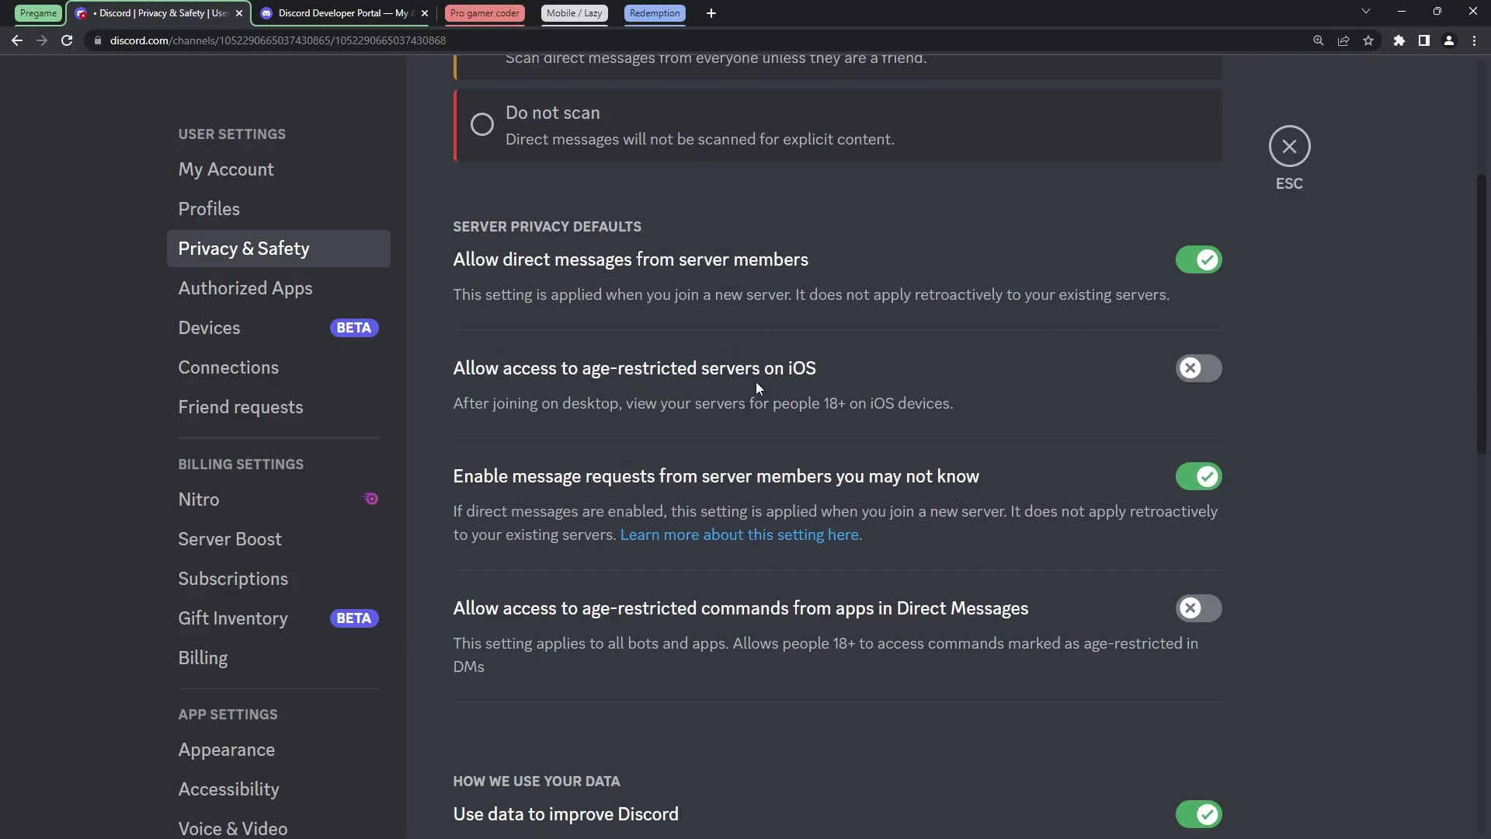
pyautogui.scroll(-5, 652, 373)
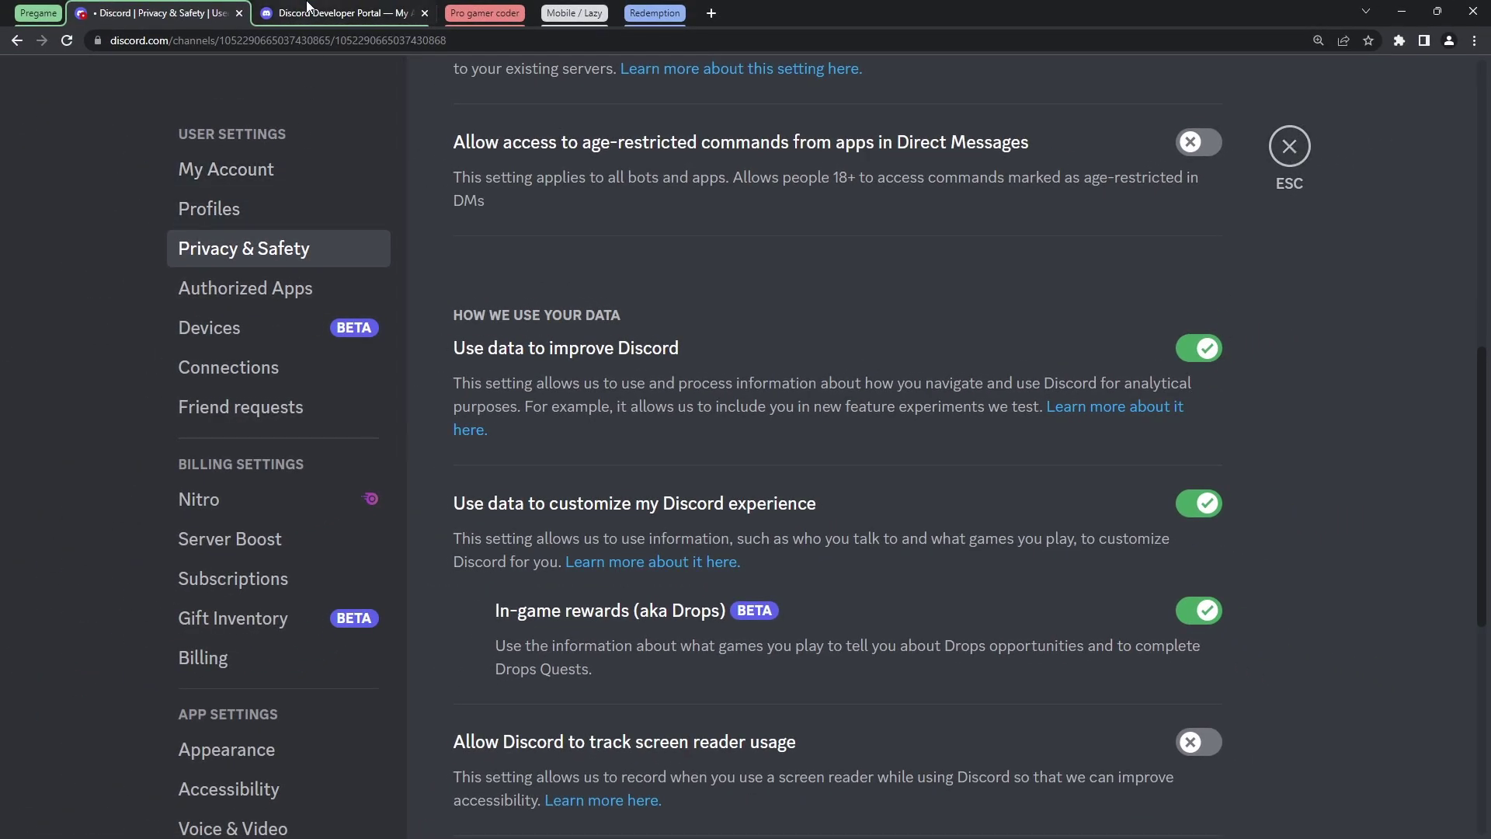
# Step: Create a personal application named "Free Badge Bot LMFAO" in the Discord Developer Portal, accepting the developer terms
pyautogui.click(314, 14)
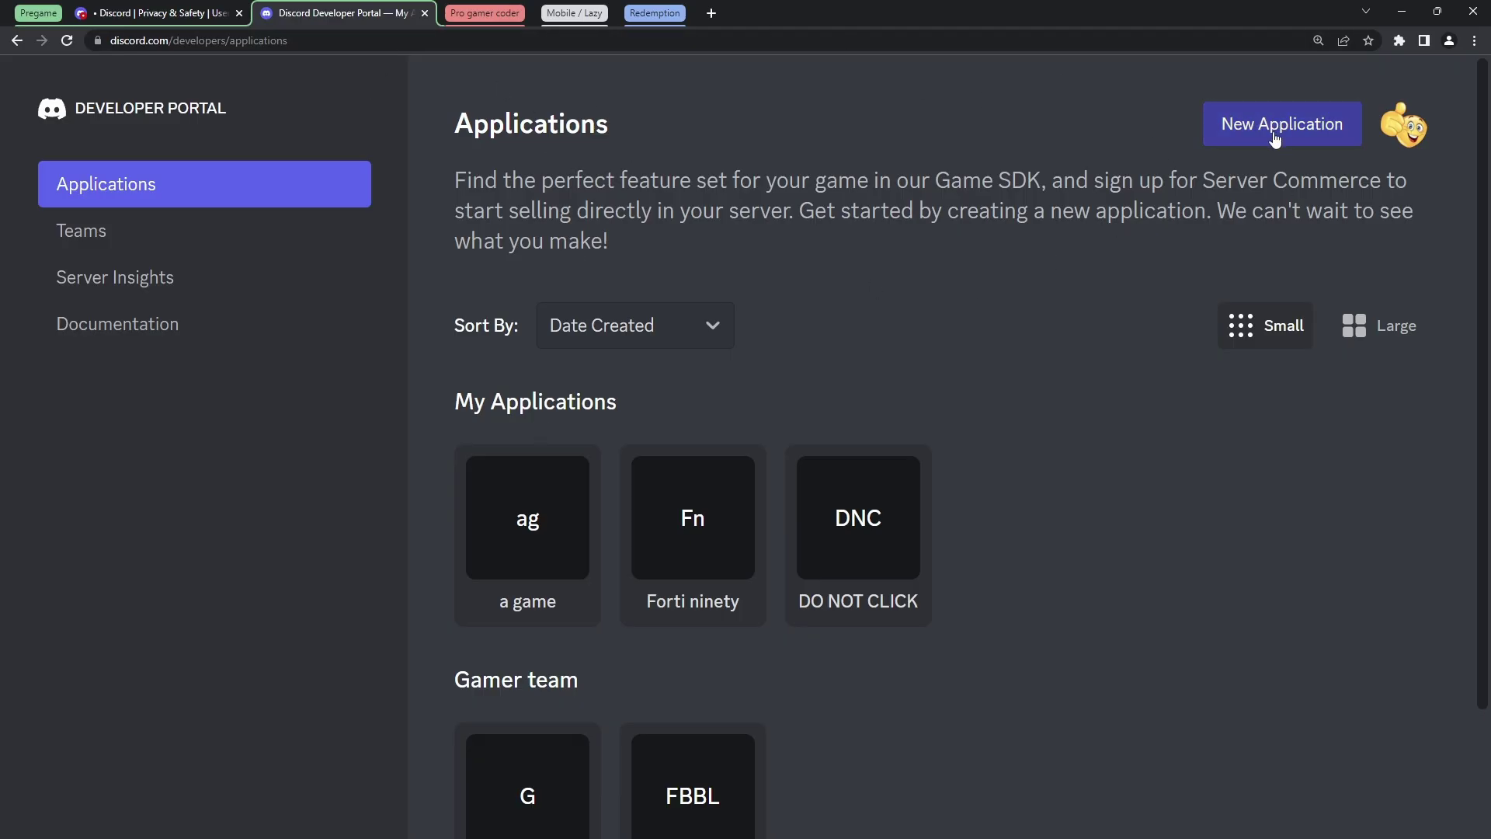
pyautogui.click(1251, 128)
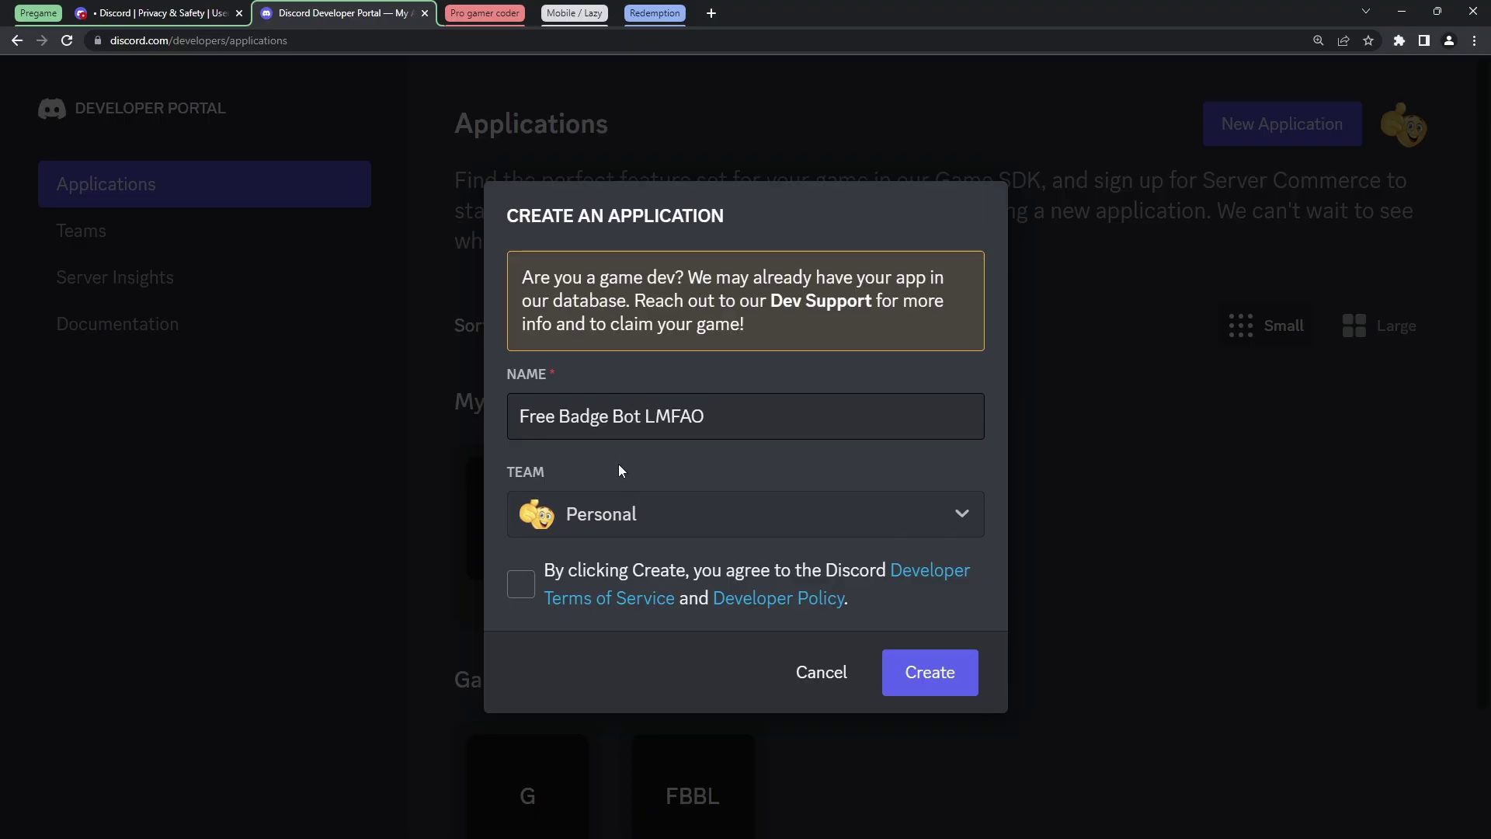
pyautogui.click(523, 590)
pyautogui.click(934, 682)
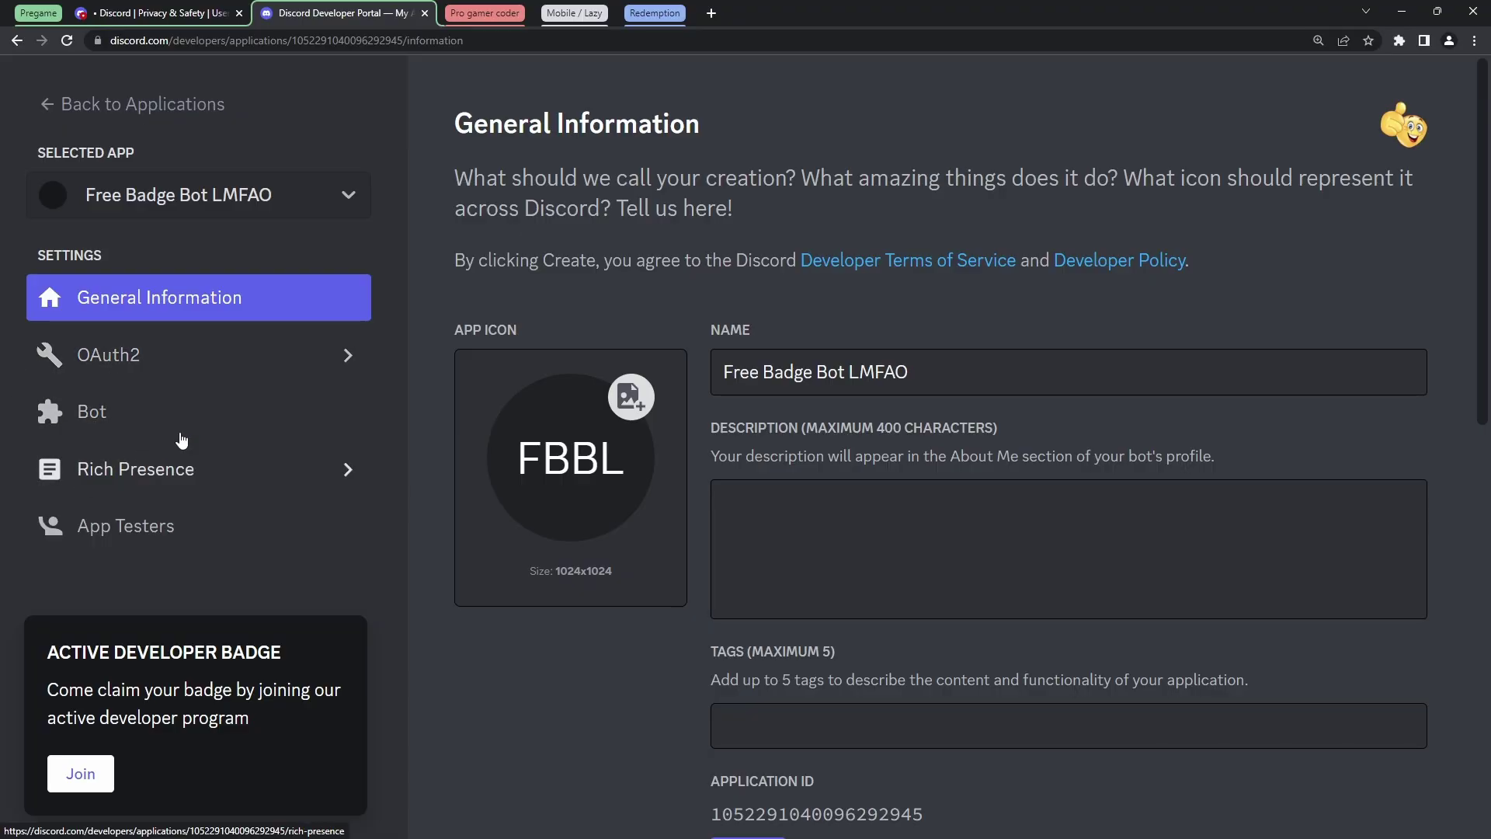
# Step: Add a bot user to the Free Badge Bot LMFAO application
pyautogui.click(128, 418)
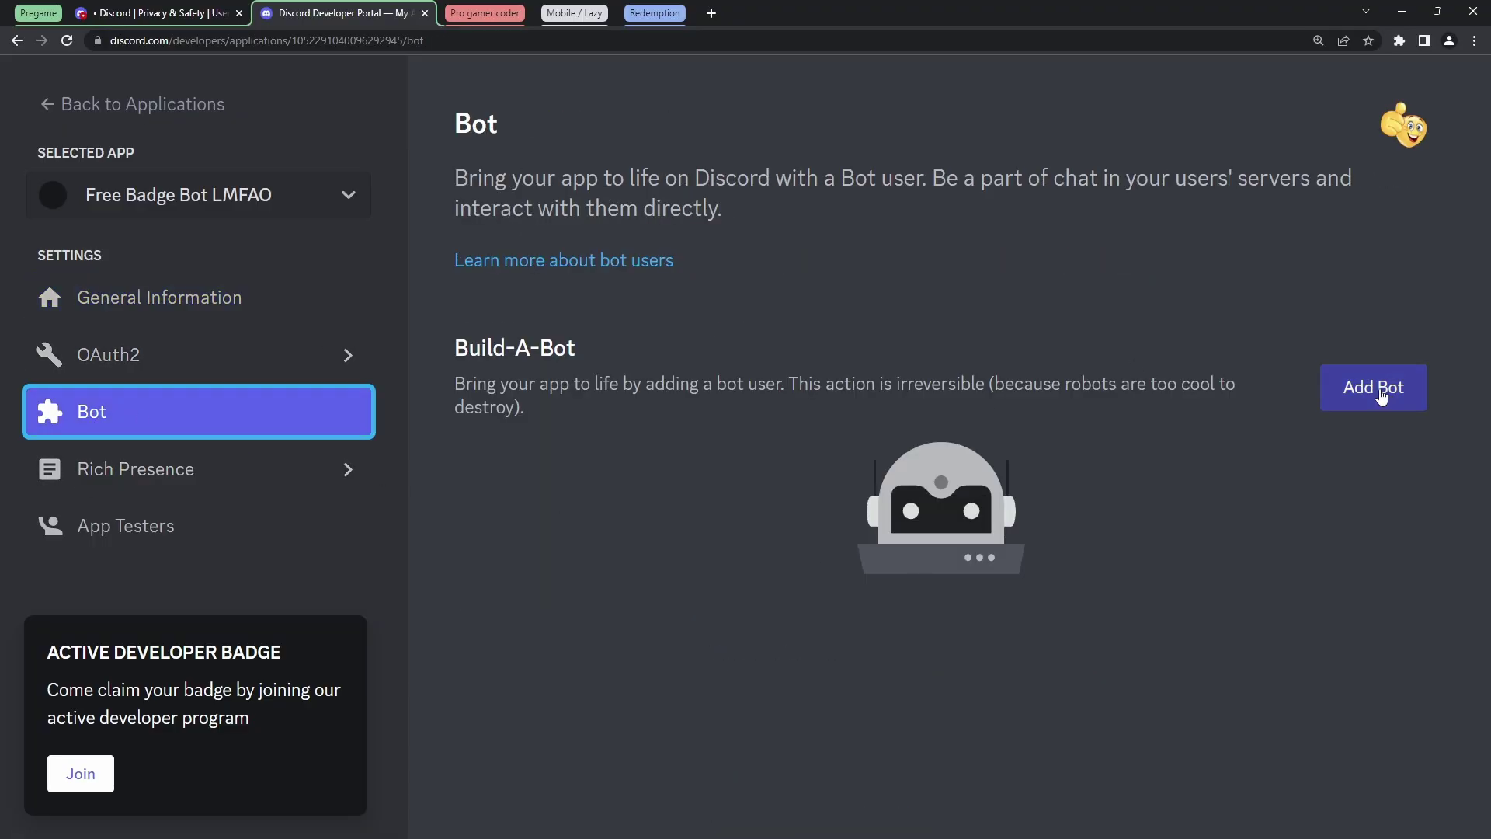
pyautogui.click(1380, 392)
pyautogui.click(905, 534)
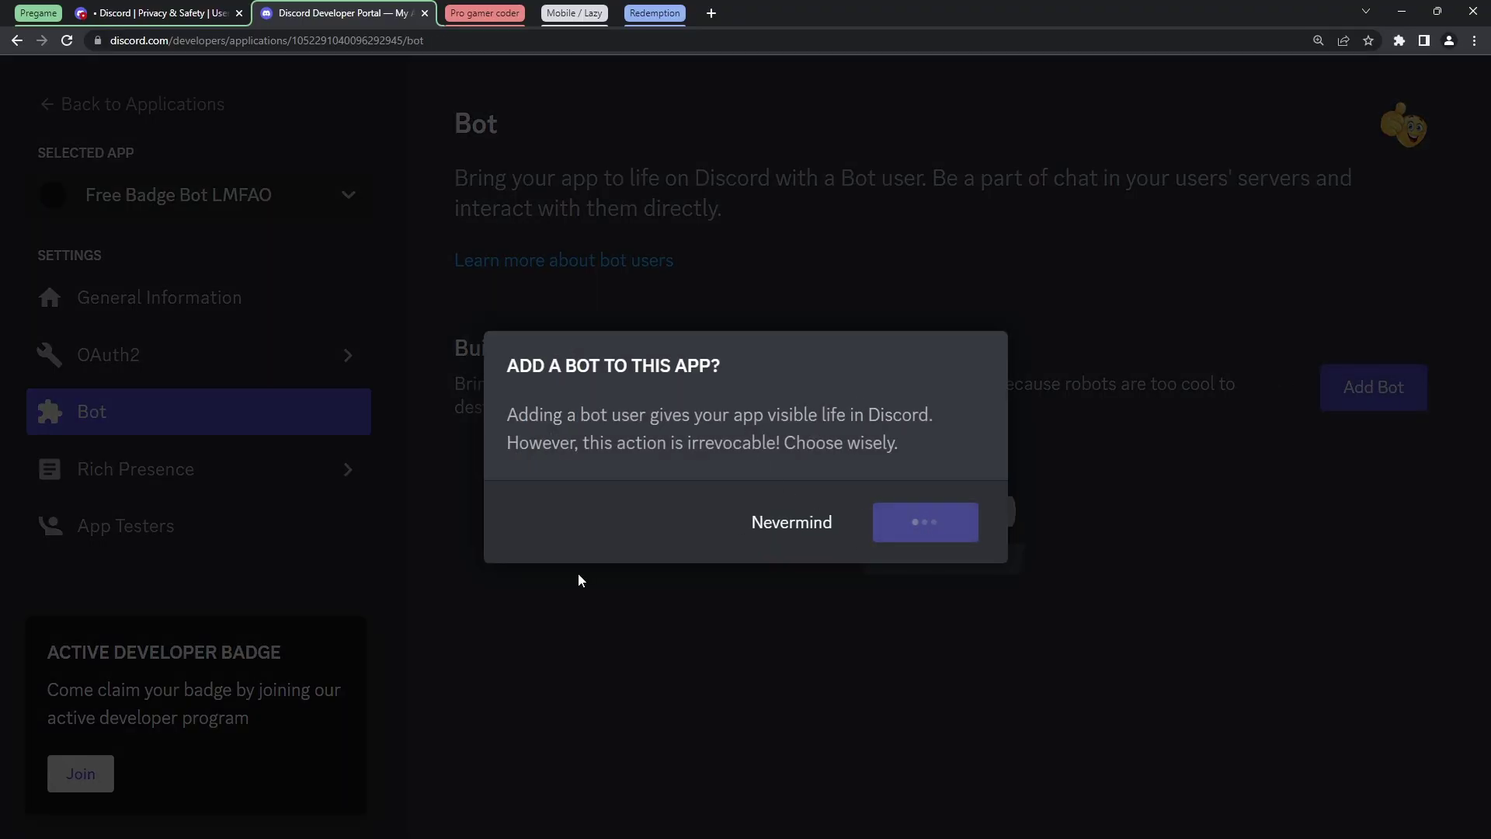
# Step: Reset the bot's token and copy the newly generated one
pyautogui.scroll(-2, 711, 393)
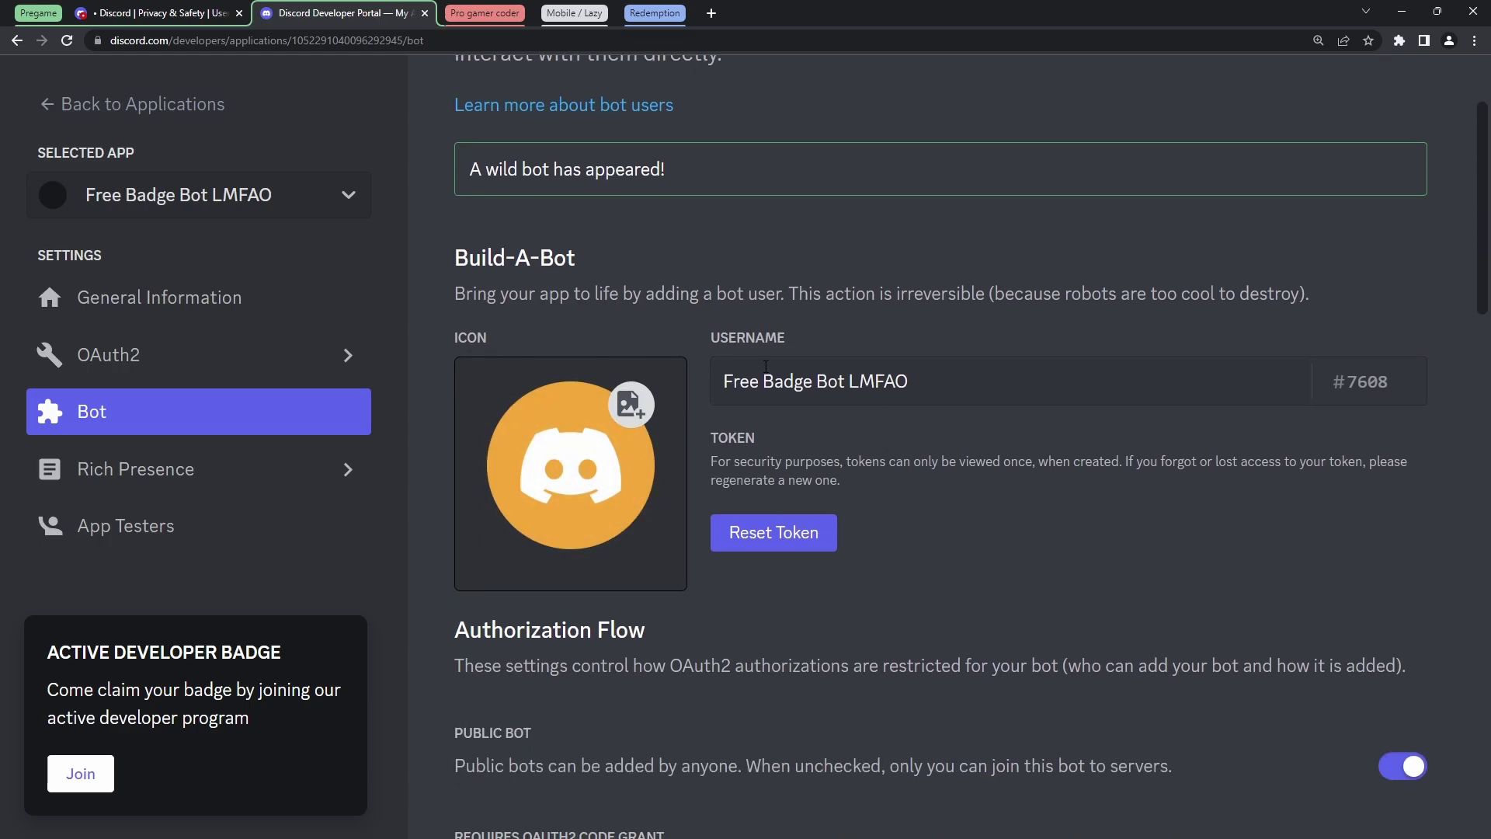
pyautogui.click(773, 532)
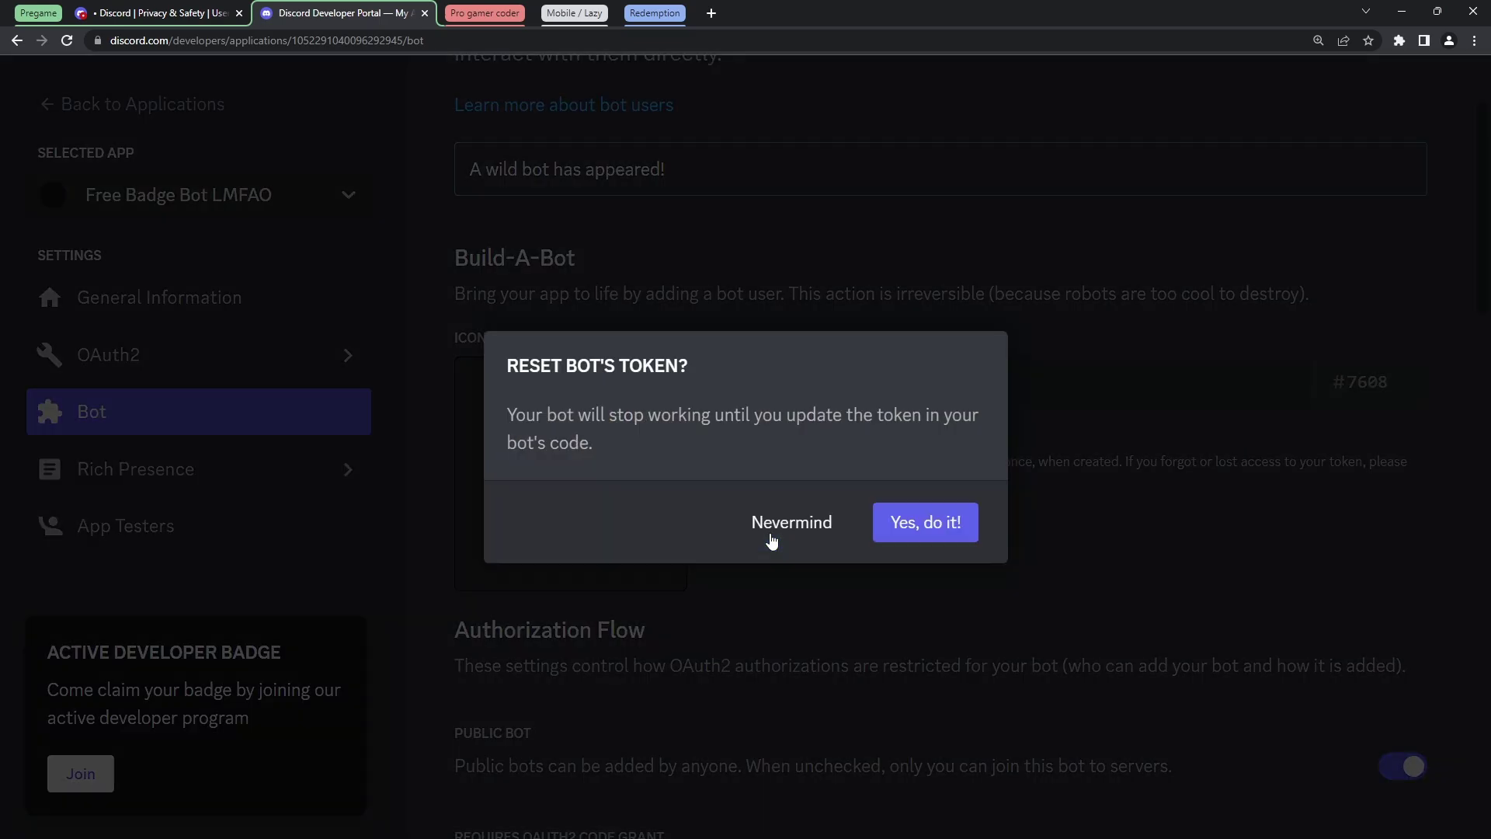
pyautogui.click(934, 528)
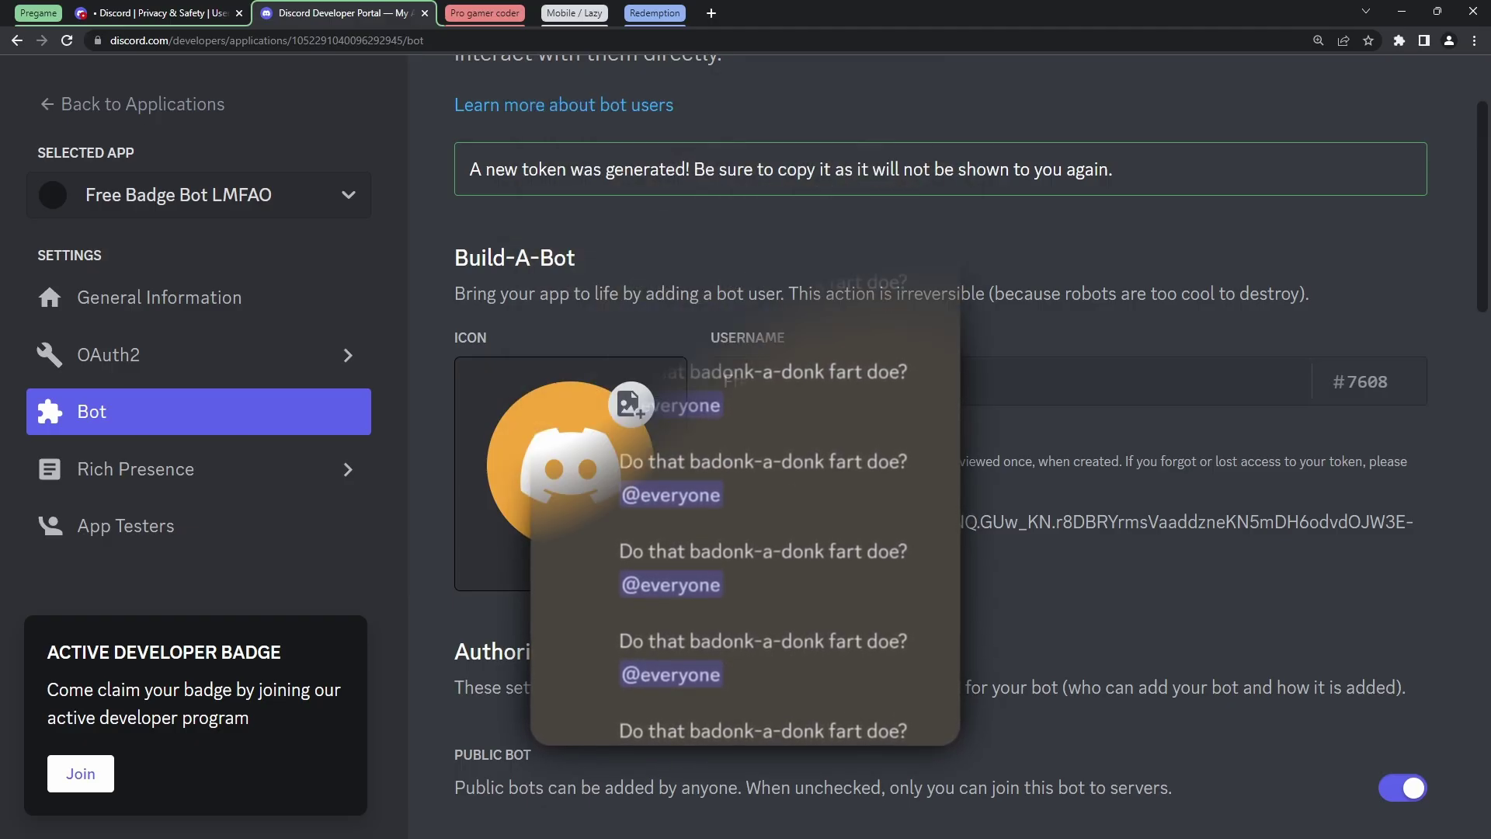
pyautogui.click(766, 597)
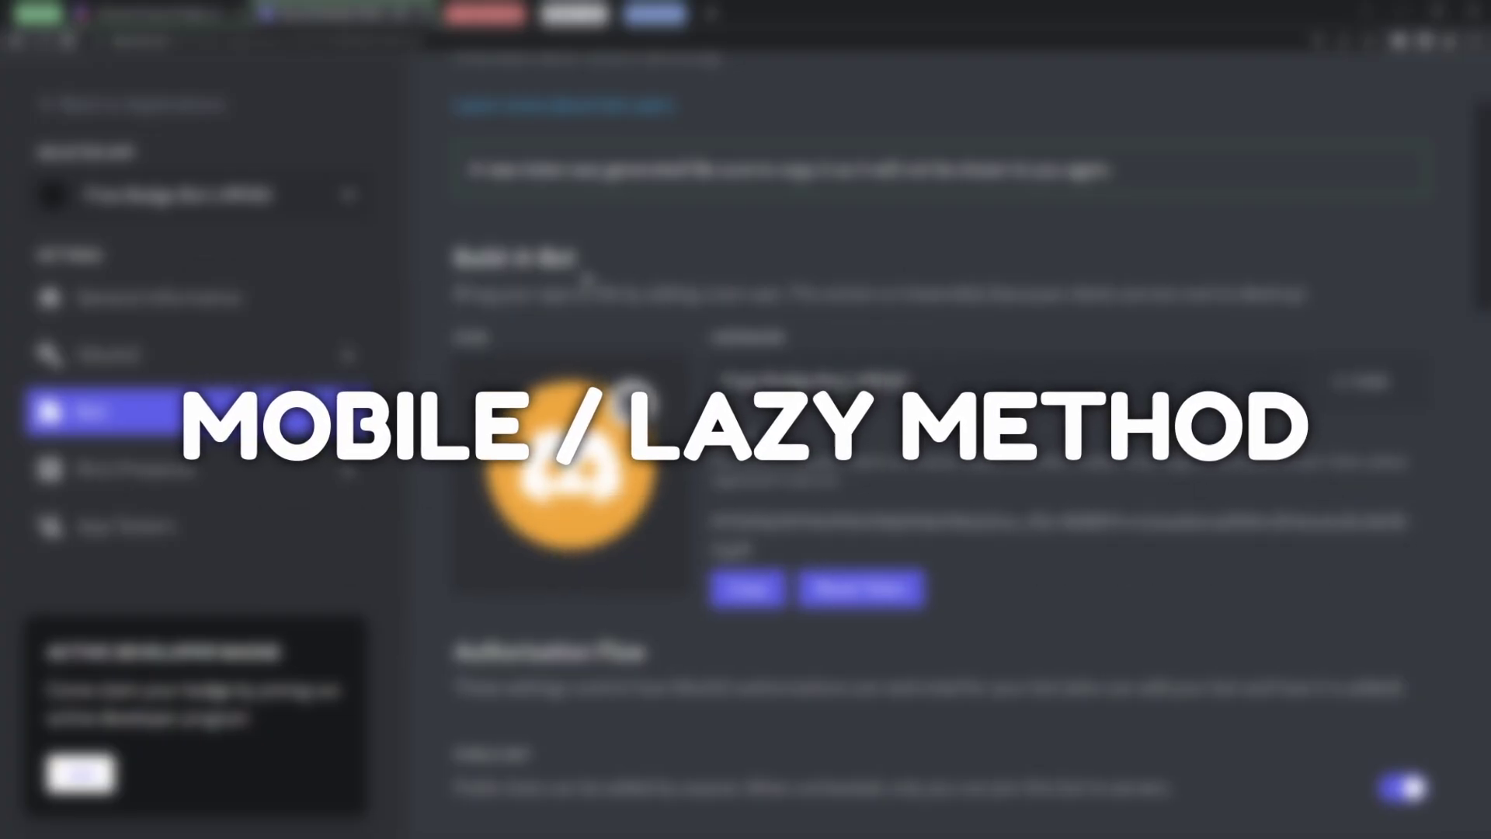
# Step: Switch to the GiveMeBadge repository on GitHub and examine the source code in index.py at a larger zoom
pyautogui.click(466, 20)
pyautogui.click(48, 14)
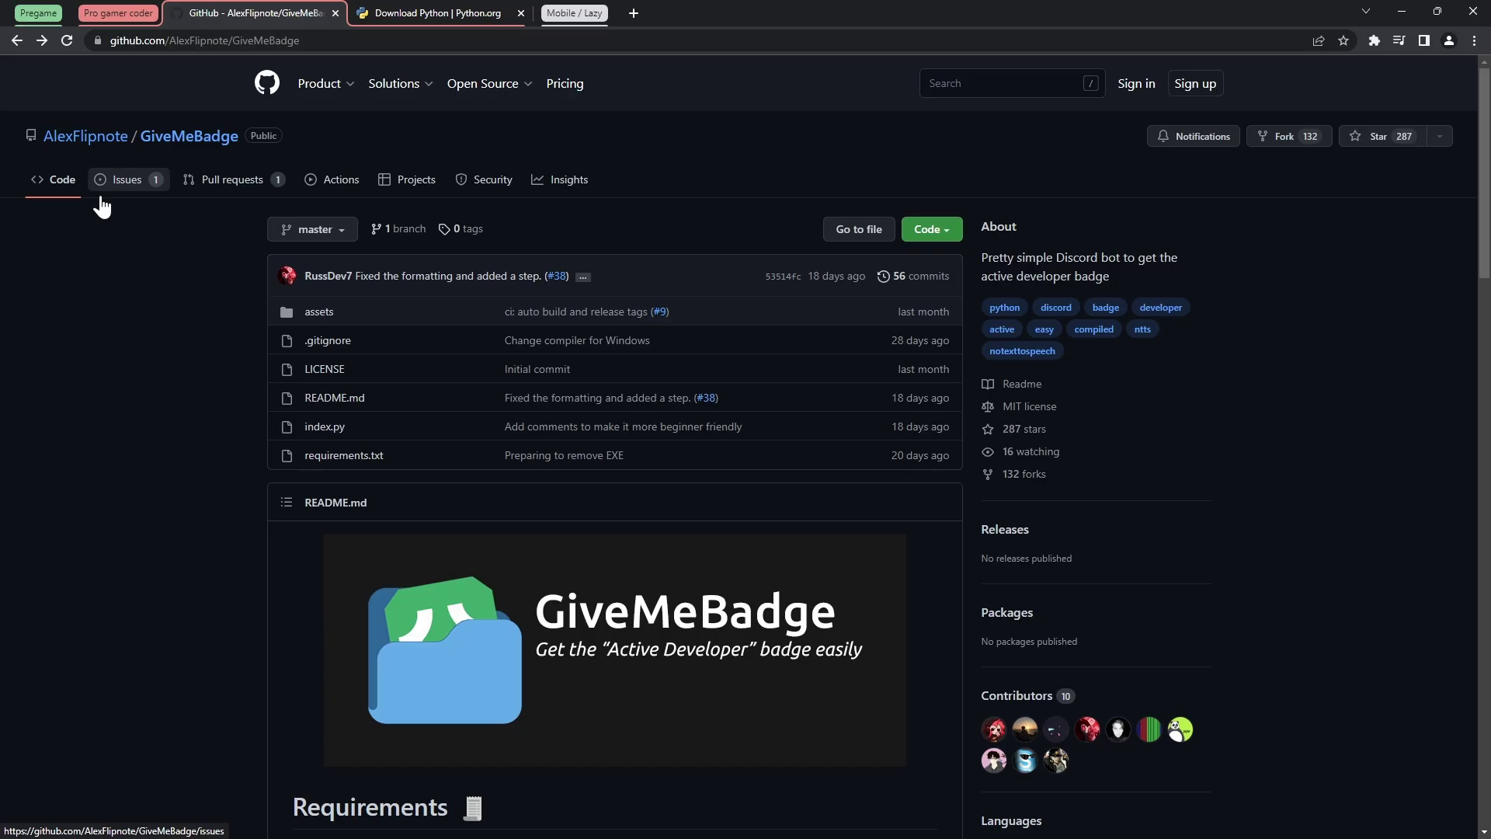
pyautogui.moveTo(81, 146)
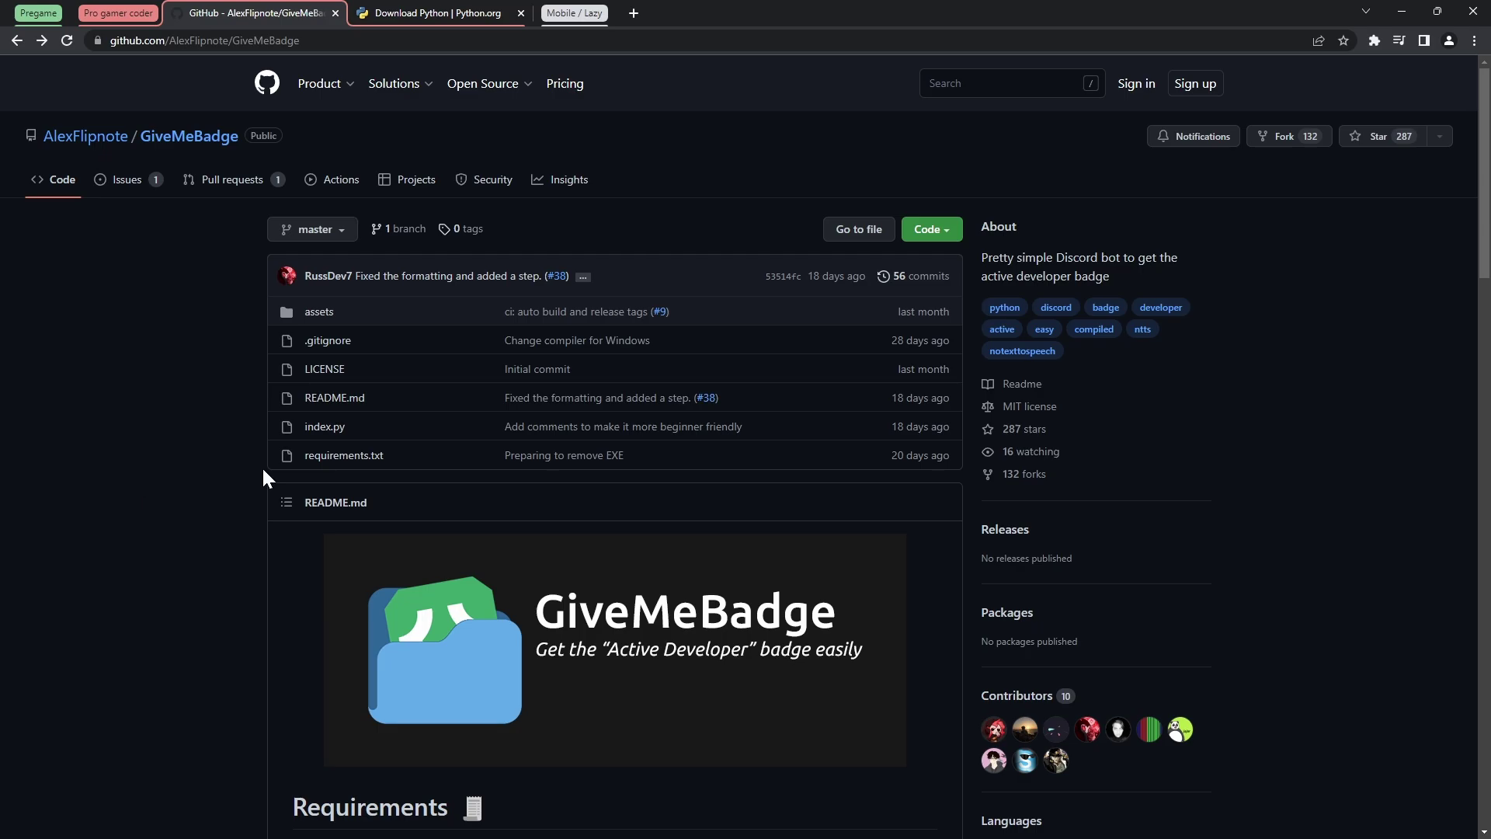
pyautogui.click(331, 436)
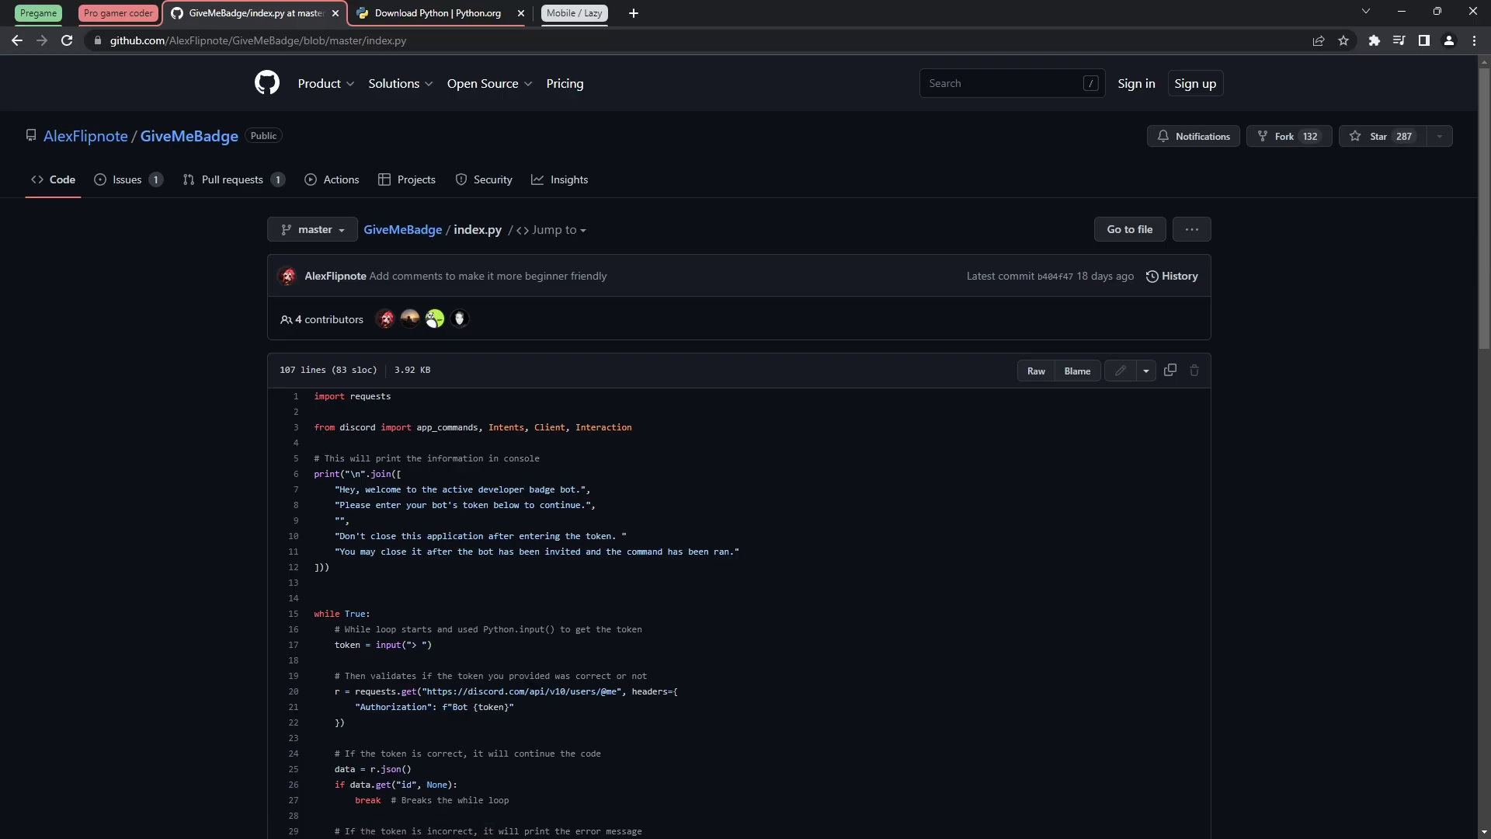
pyautogui.hotkey('ctrl', '+')
pyautogui.hotkey('ctrl', '+')
pyautogui.hotkey('ctrl', '+')
pyautogui.scroll(-3, 641, 552)
pyautogui.scroll(-3, 618, 547)
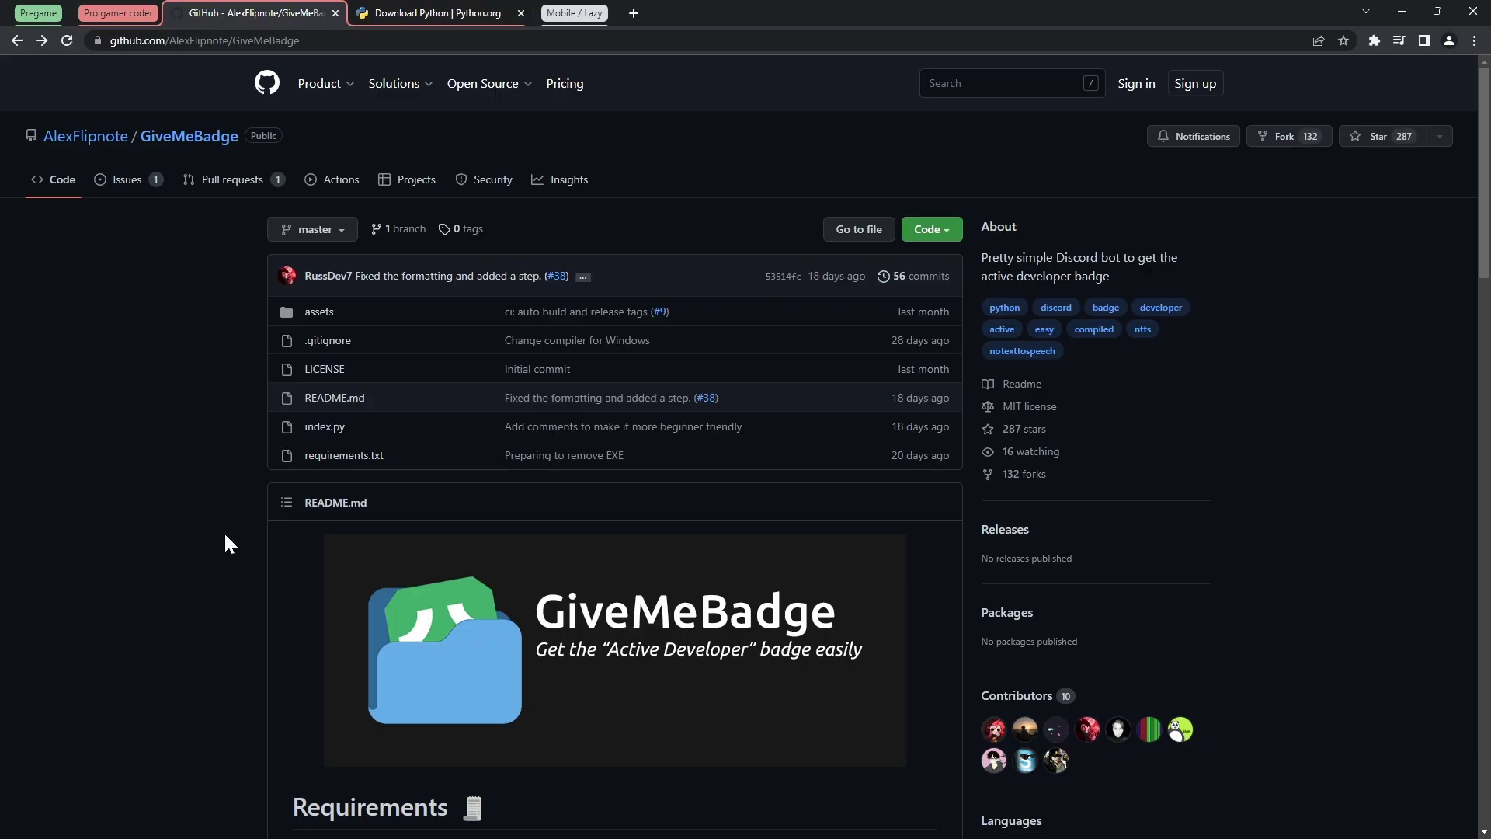
# Step: Download the GiveMeBadge repository as a ZIP archive
pyautogui.moveTo(69, 139)
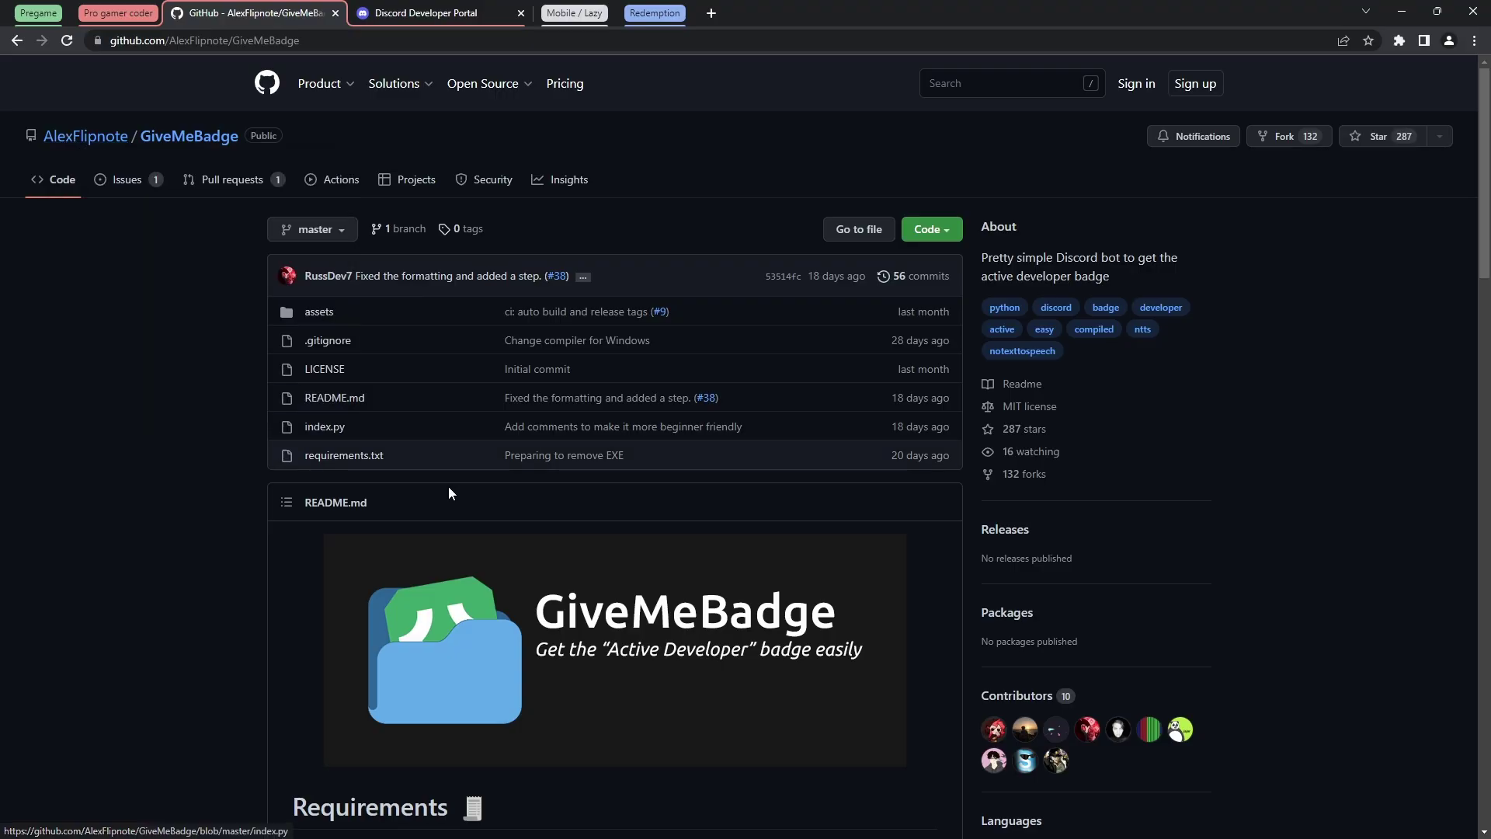
pyautogui.click(935, 232)
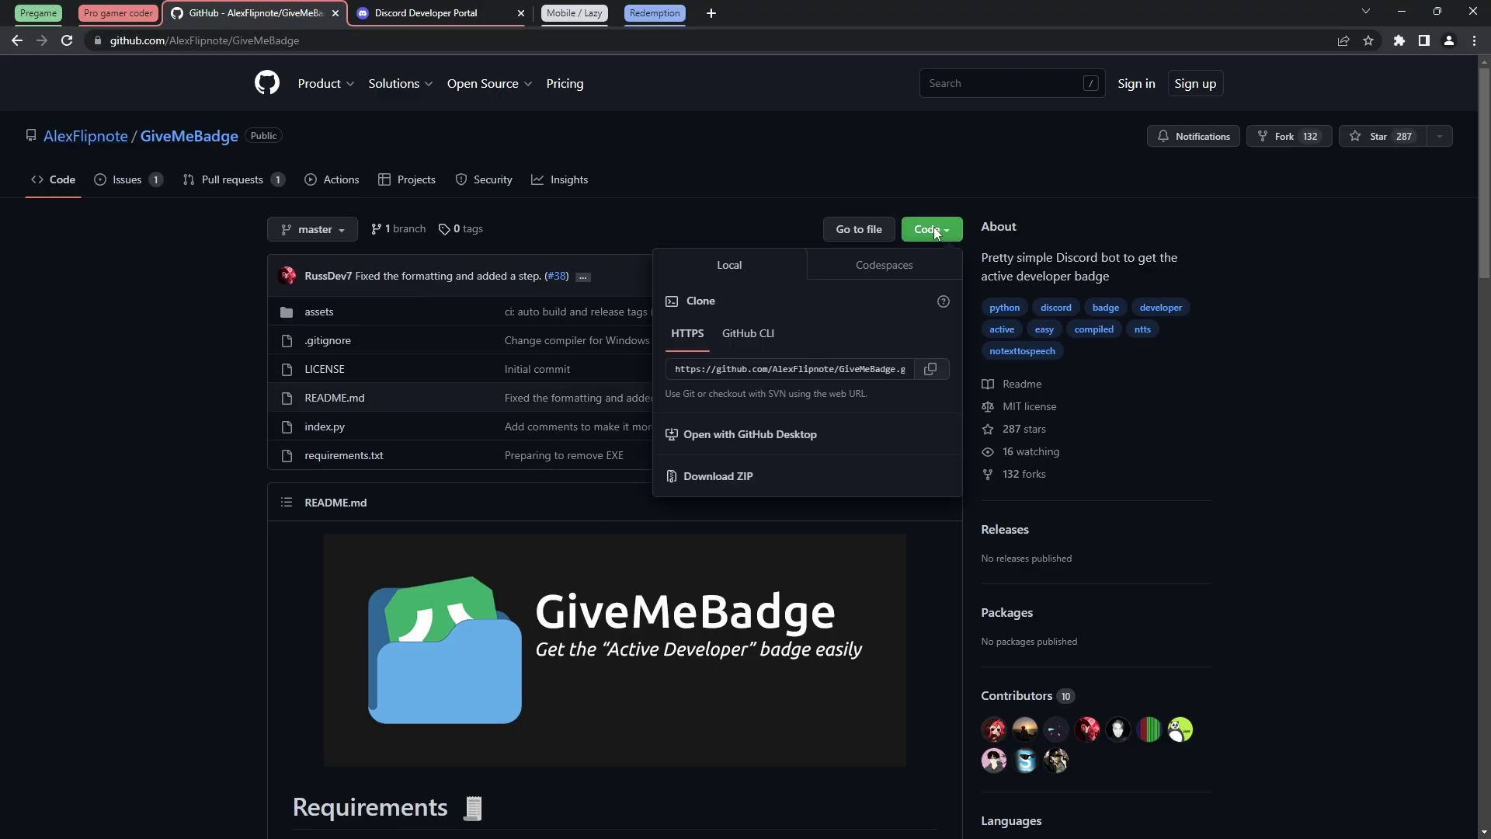
pyautogui.click(722, 477)
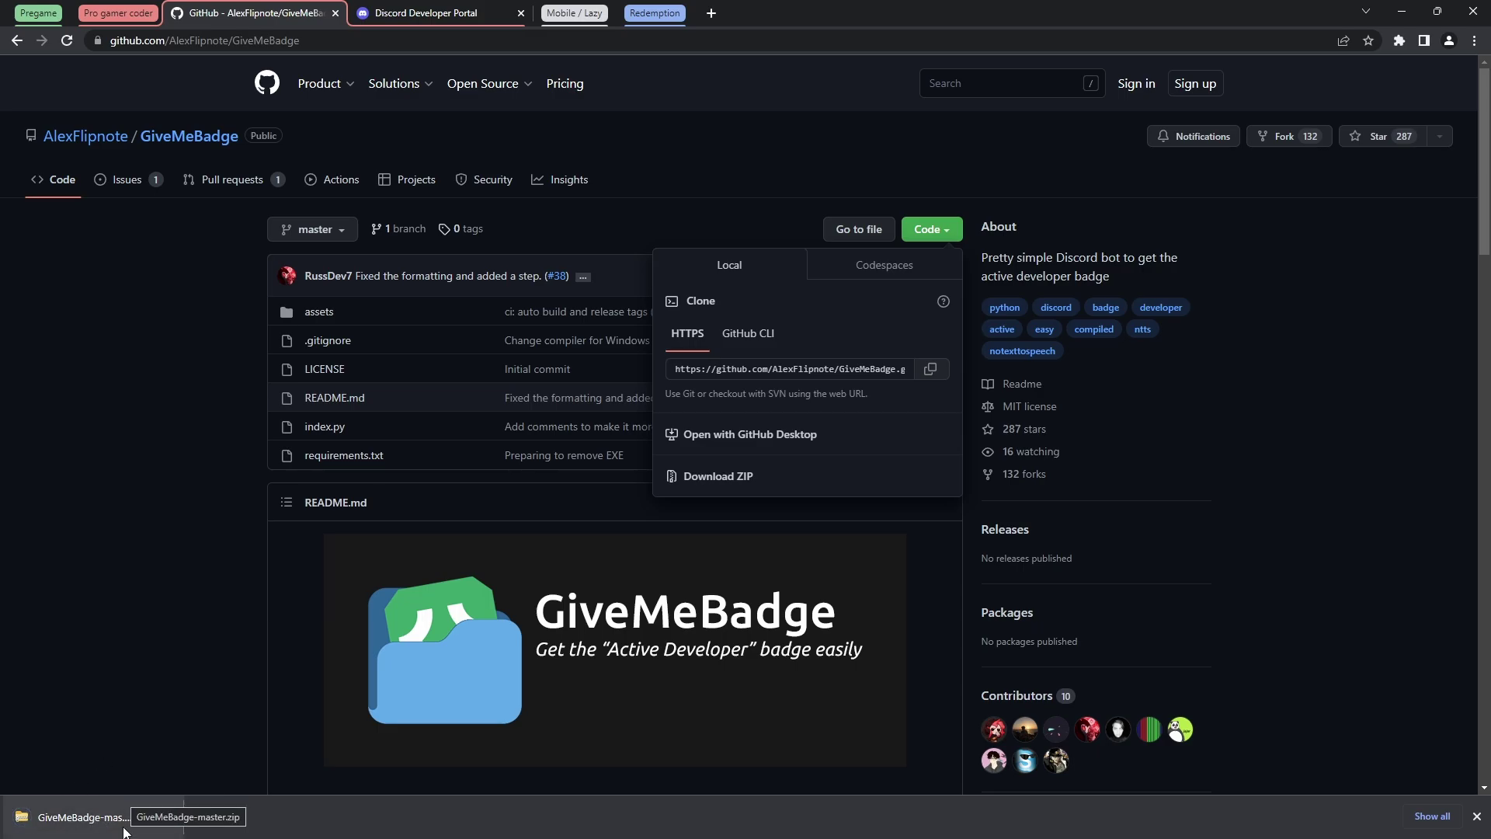
# Step: Copy the GiveMeBadge-master folder out of the downloaded ZIP into Downloads and open the extracted folder
pyautogui.click(124, 831)
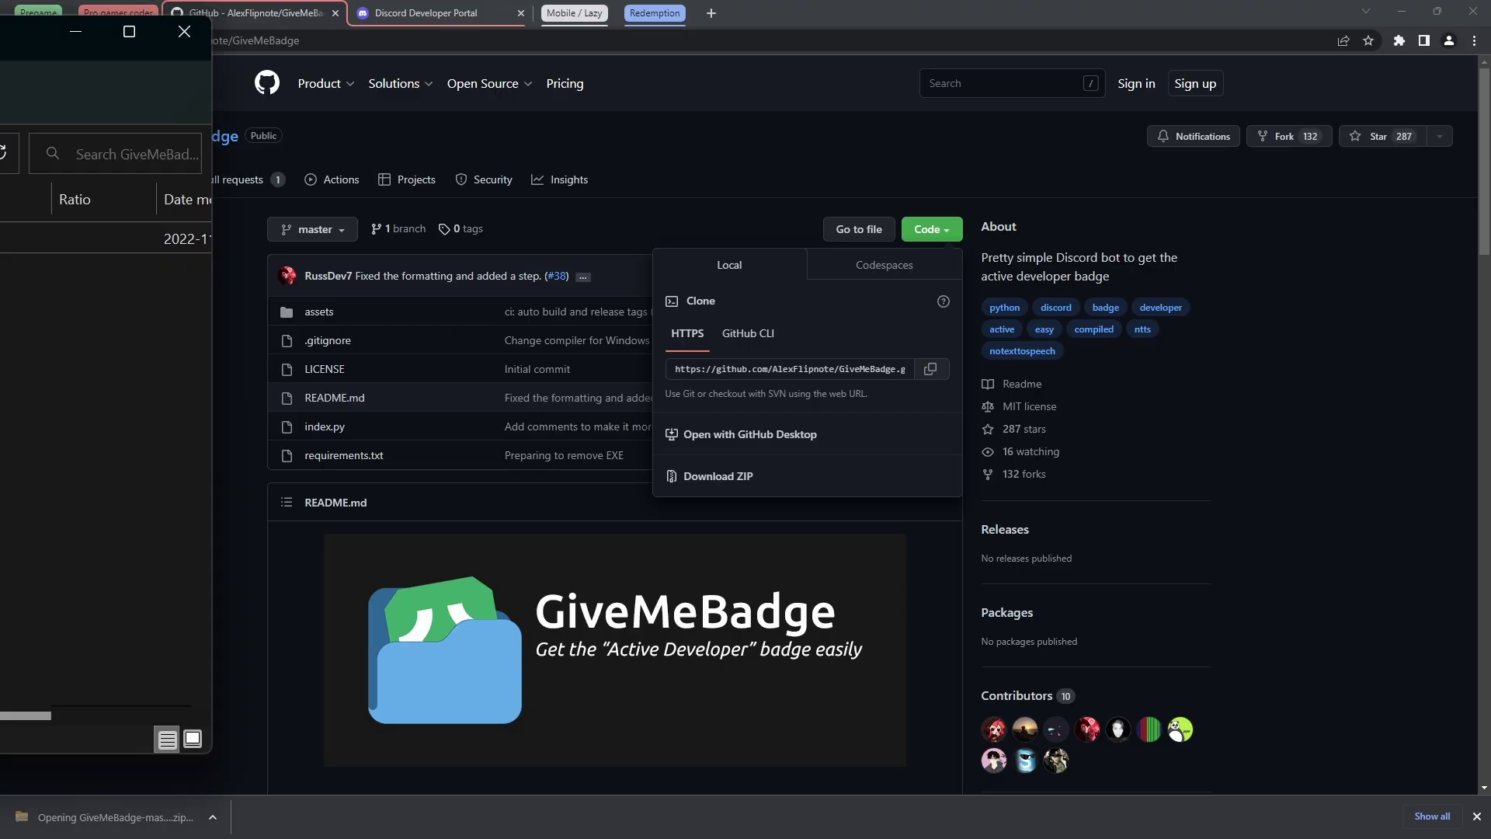
pyautogui.moveTo(31, 89); pyautogui.dragTo(783, 173)
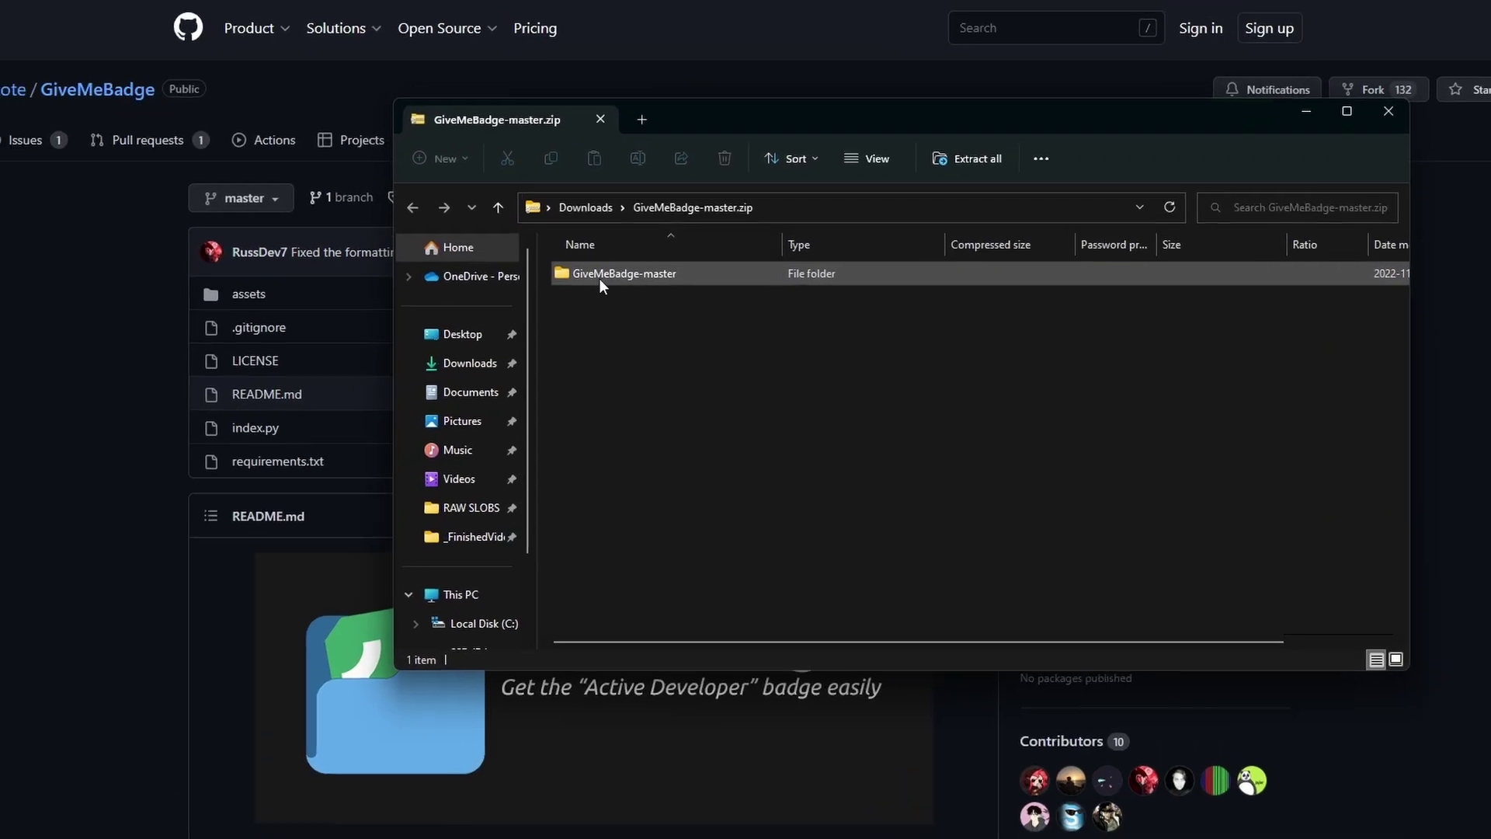
pyautogui.moveTo(614, 295); pyautogui.dragTo(603, 247)
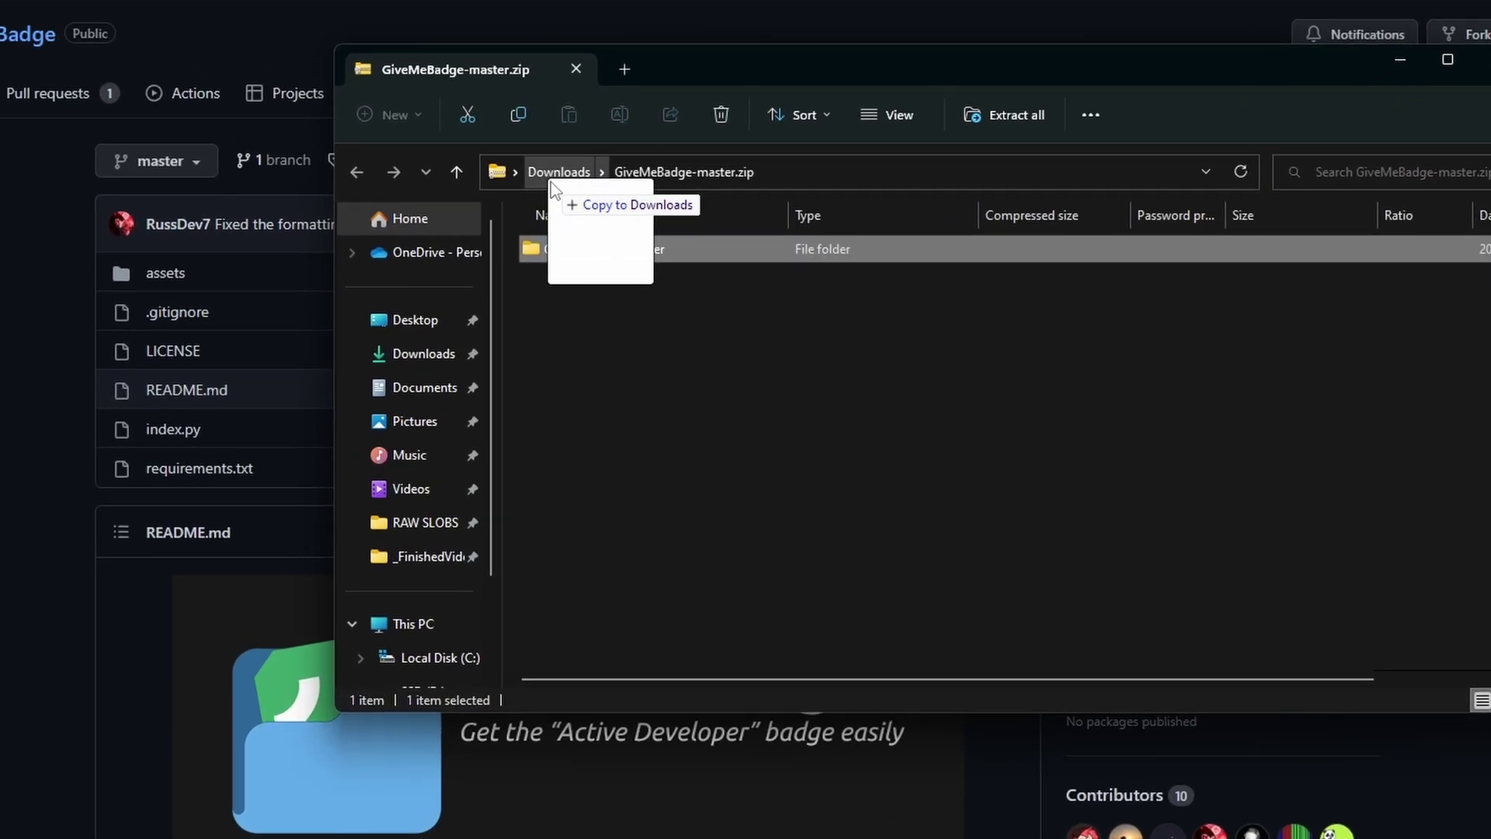
pyautogui.moveTo(553, 186); pyautogui.dragTo(554, 188)
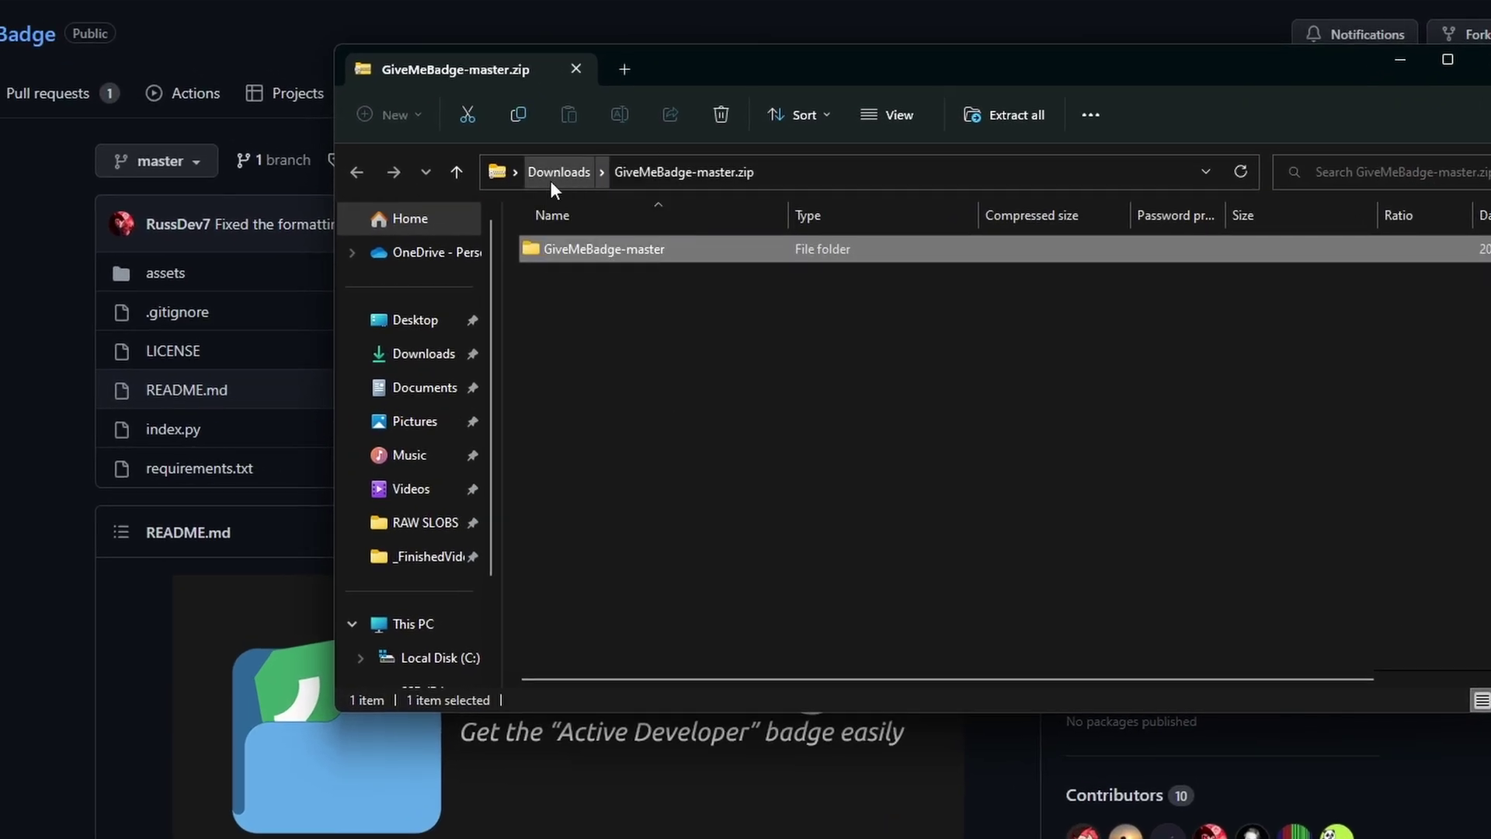
pyautogui.click(550, 180)
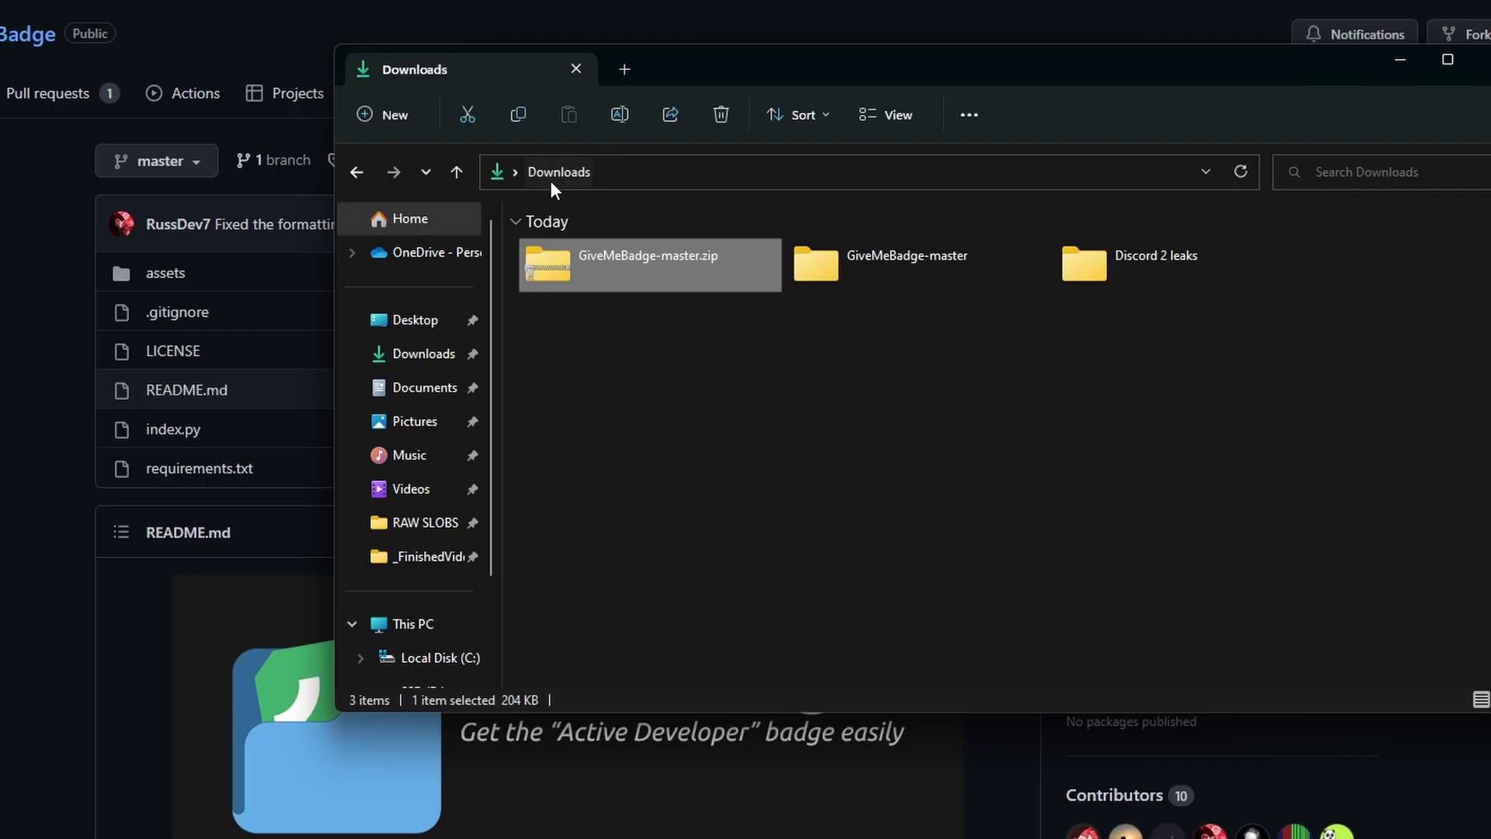
pyautogui.click(865, 439)
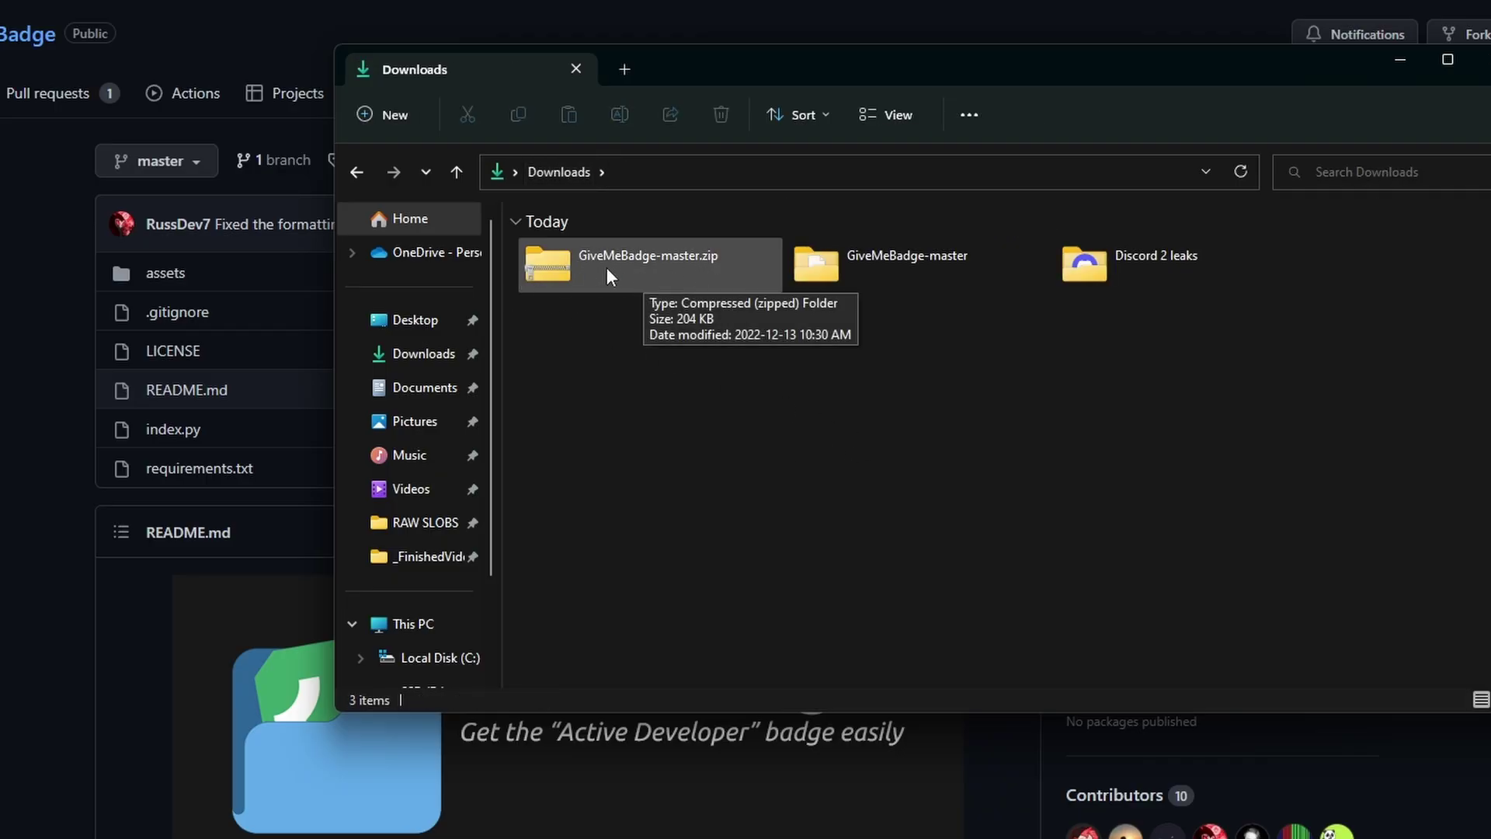
pyautogui.doubleClick(877, 272)
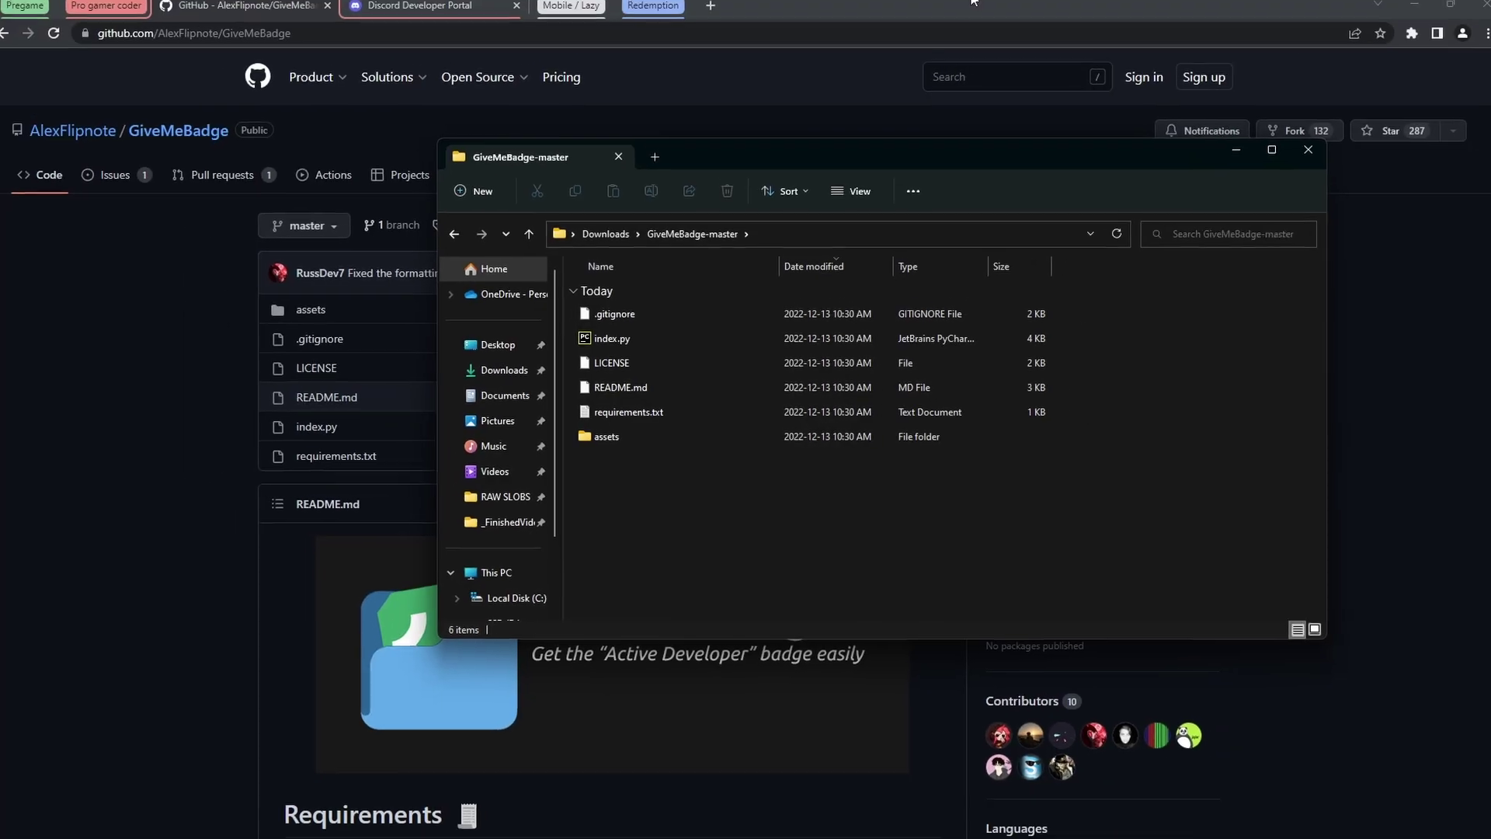
# Step: Download Python 3.11.1 for Windows through the README's Python link and install it with python.exe added to PATH
pyautogui.click(1399, 62)
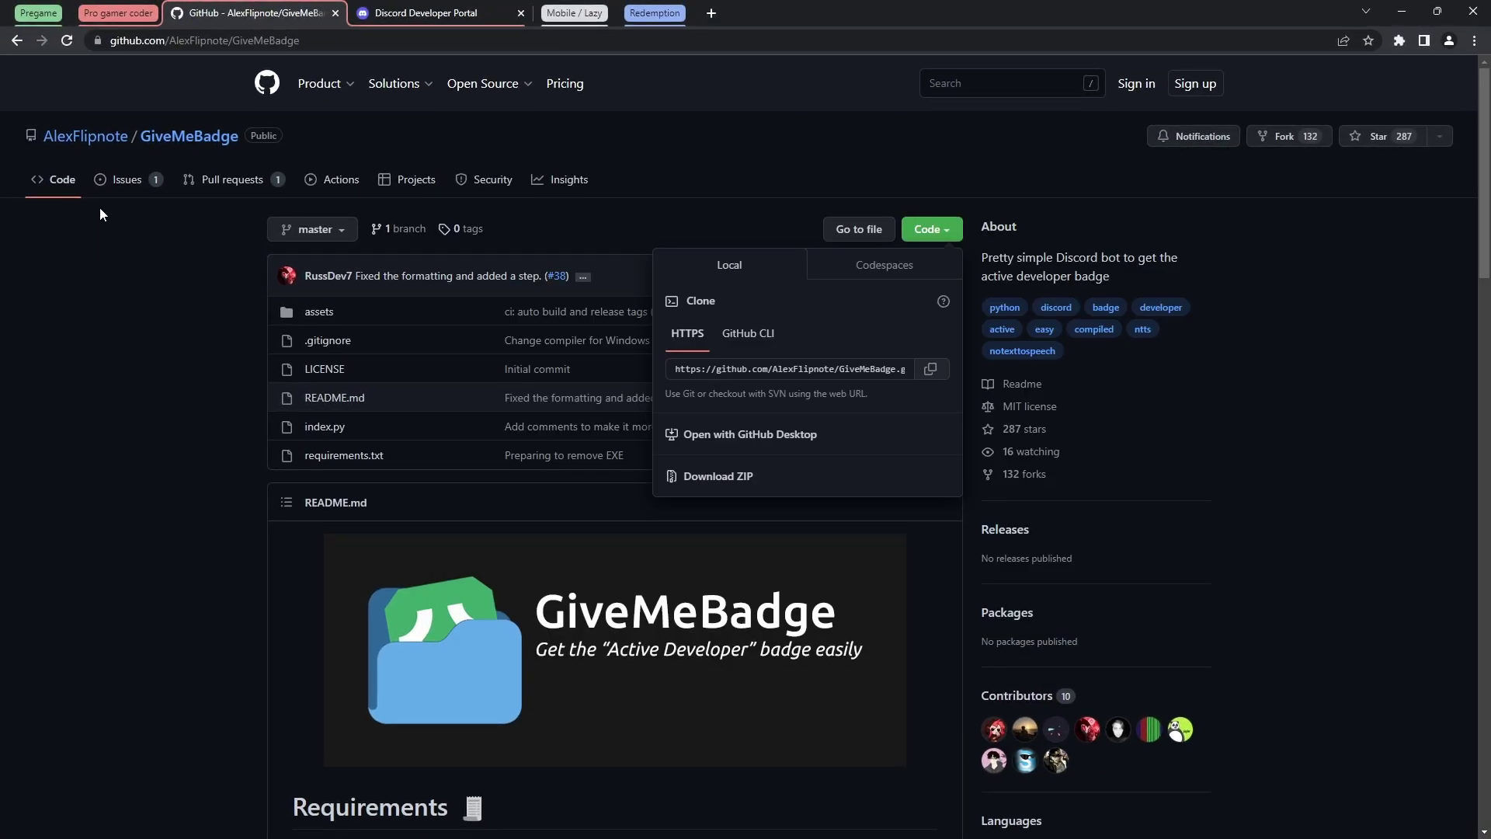
pyautogui.scroll(-6, 391, 367)
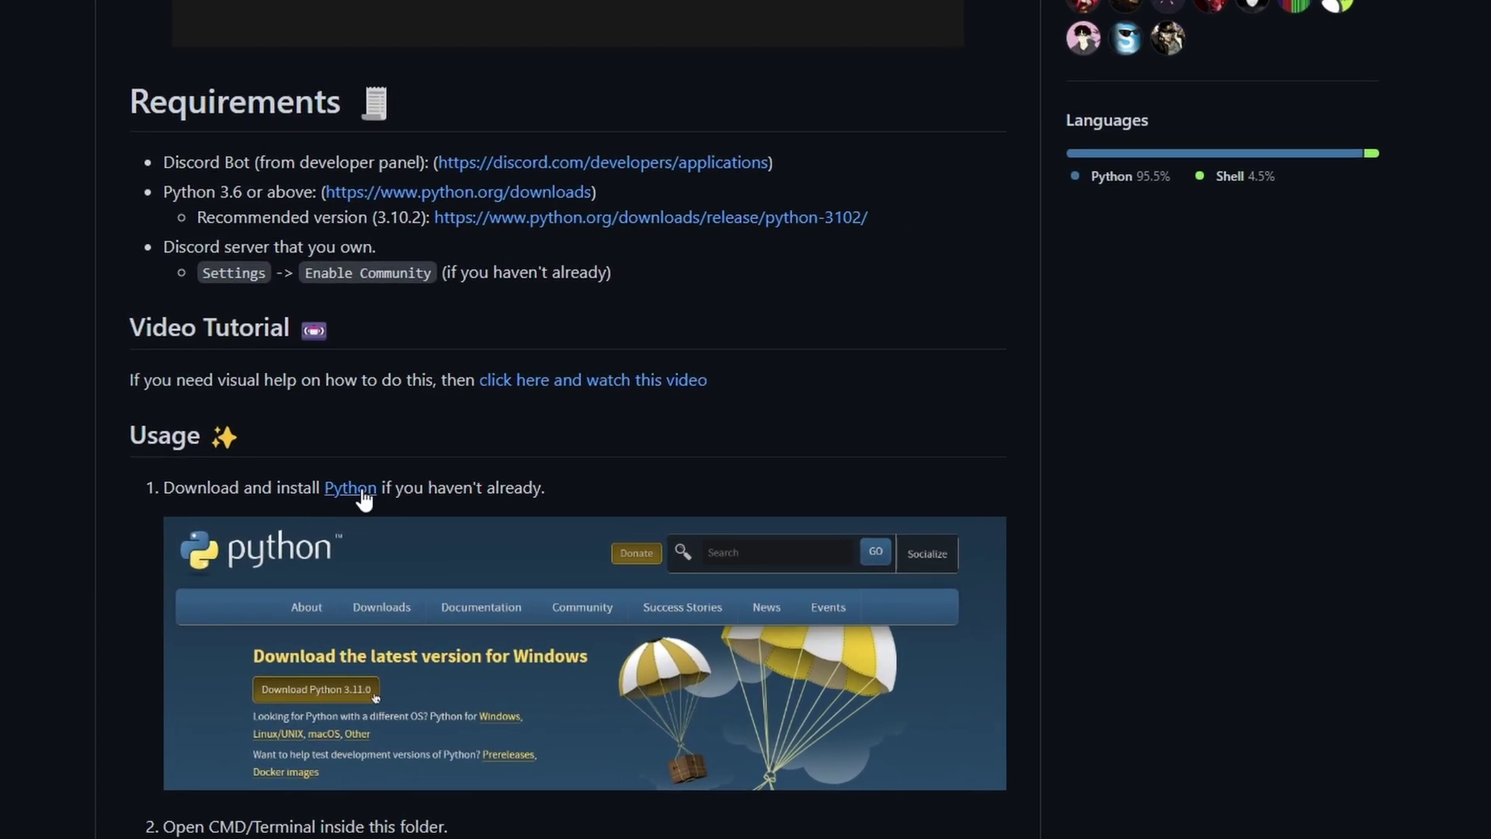
pyautogui.middleClick(358, 489)
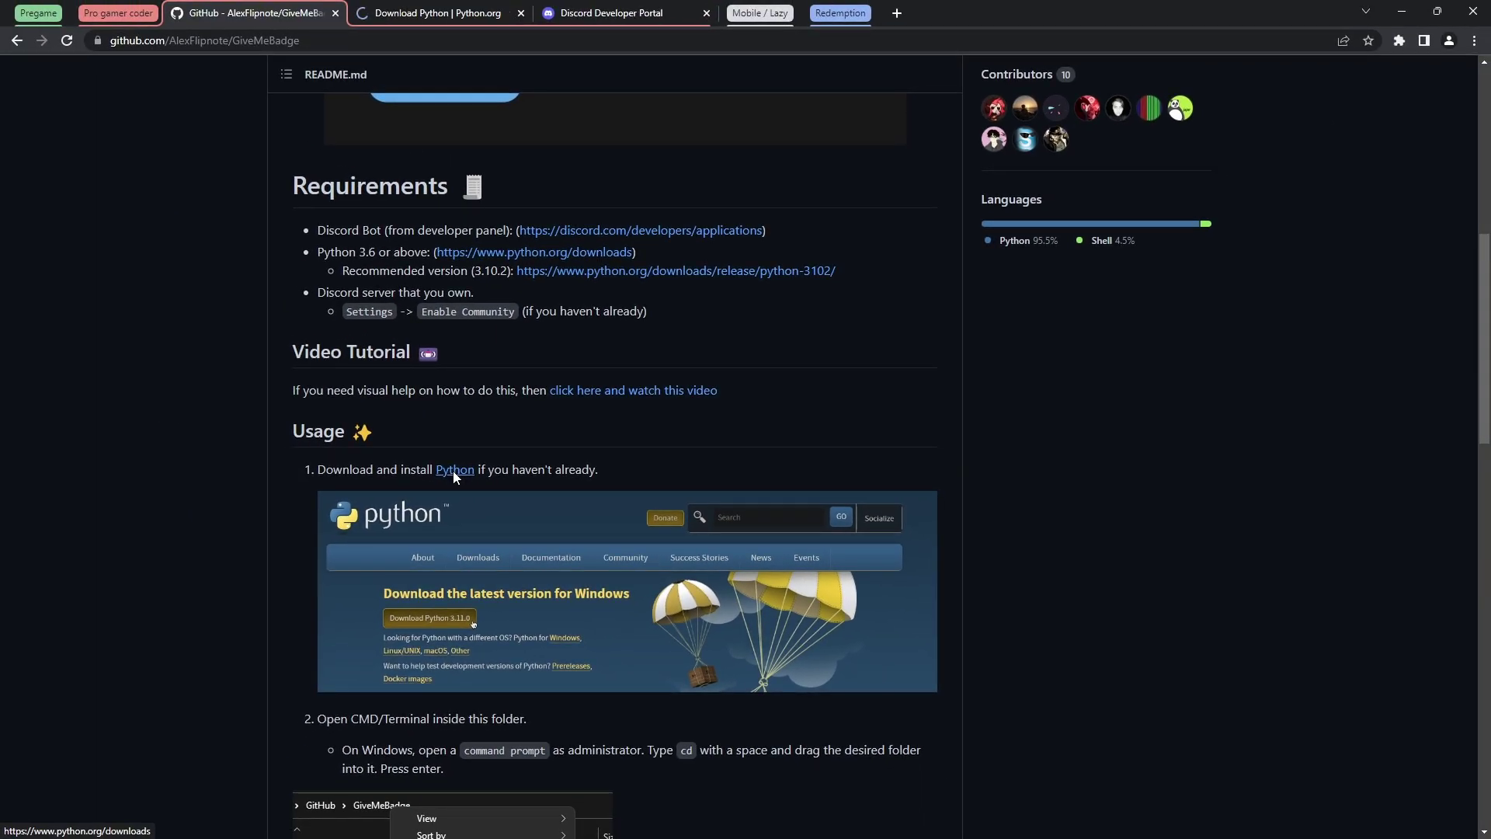
pyautogui.click(442, 13)
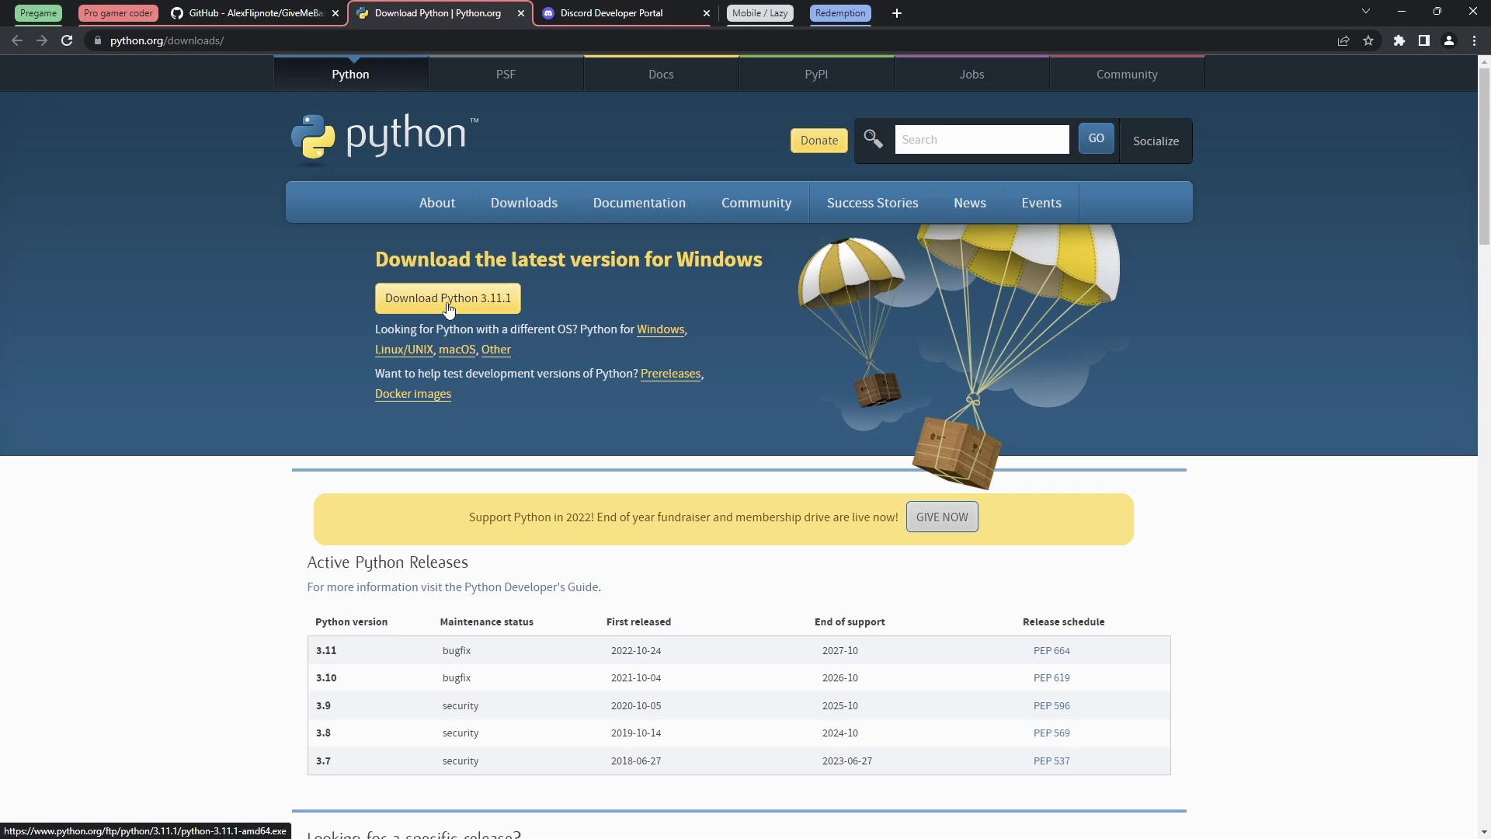
pyautogui.click(448, 303)
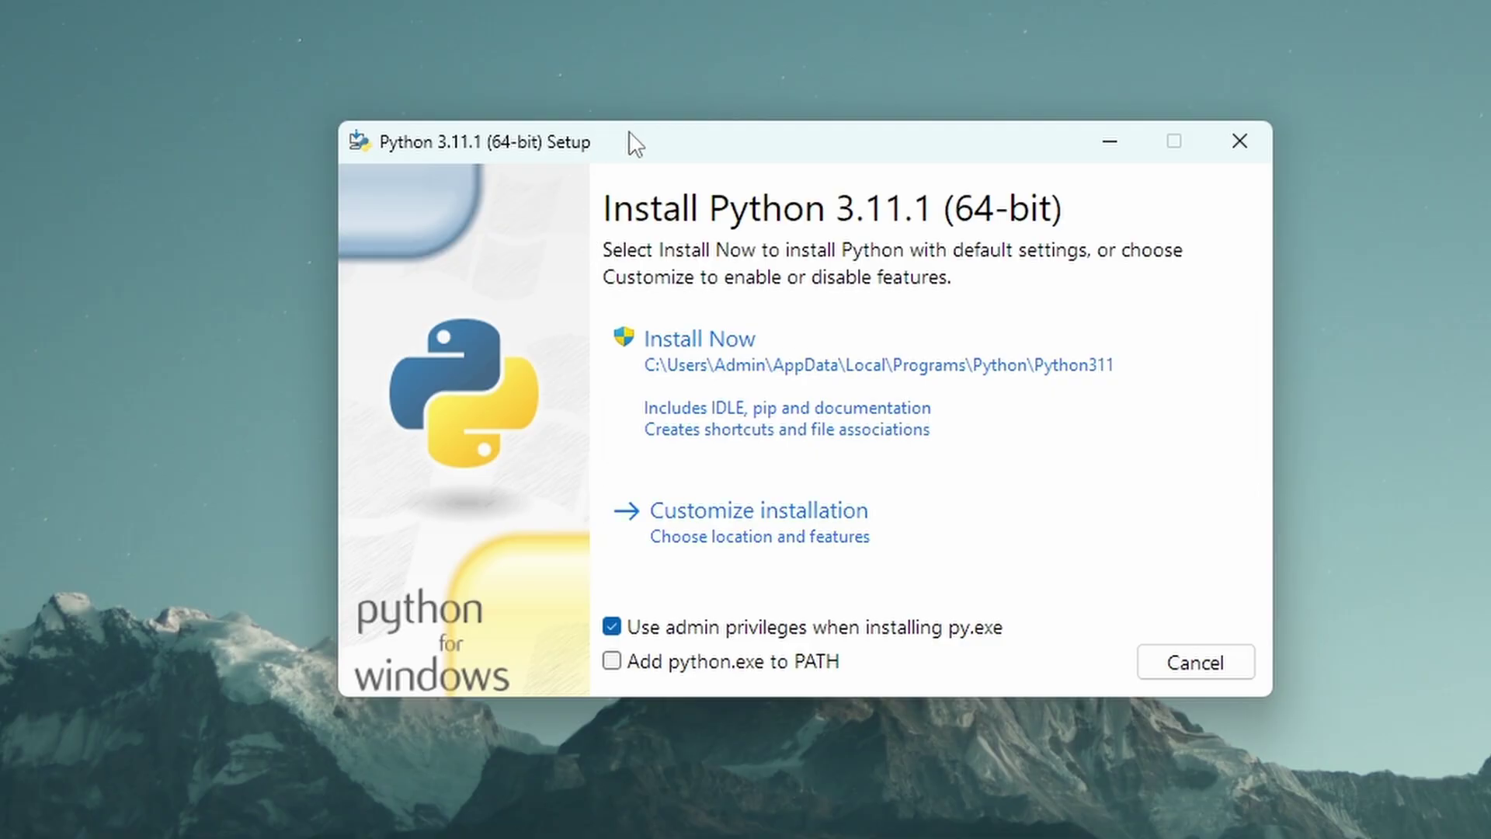
pyautogui.click(612, 661)
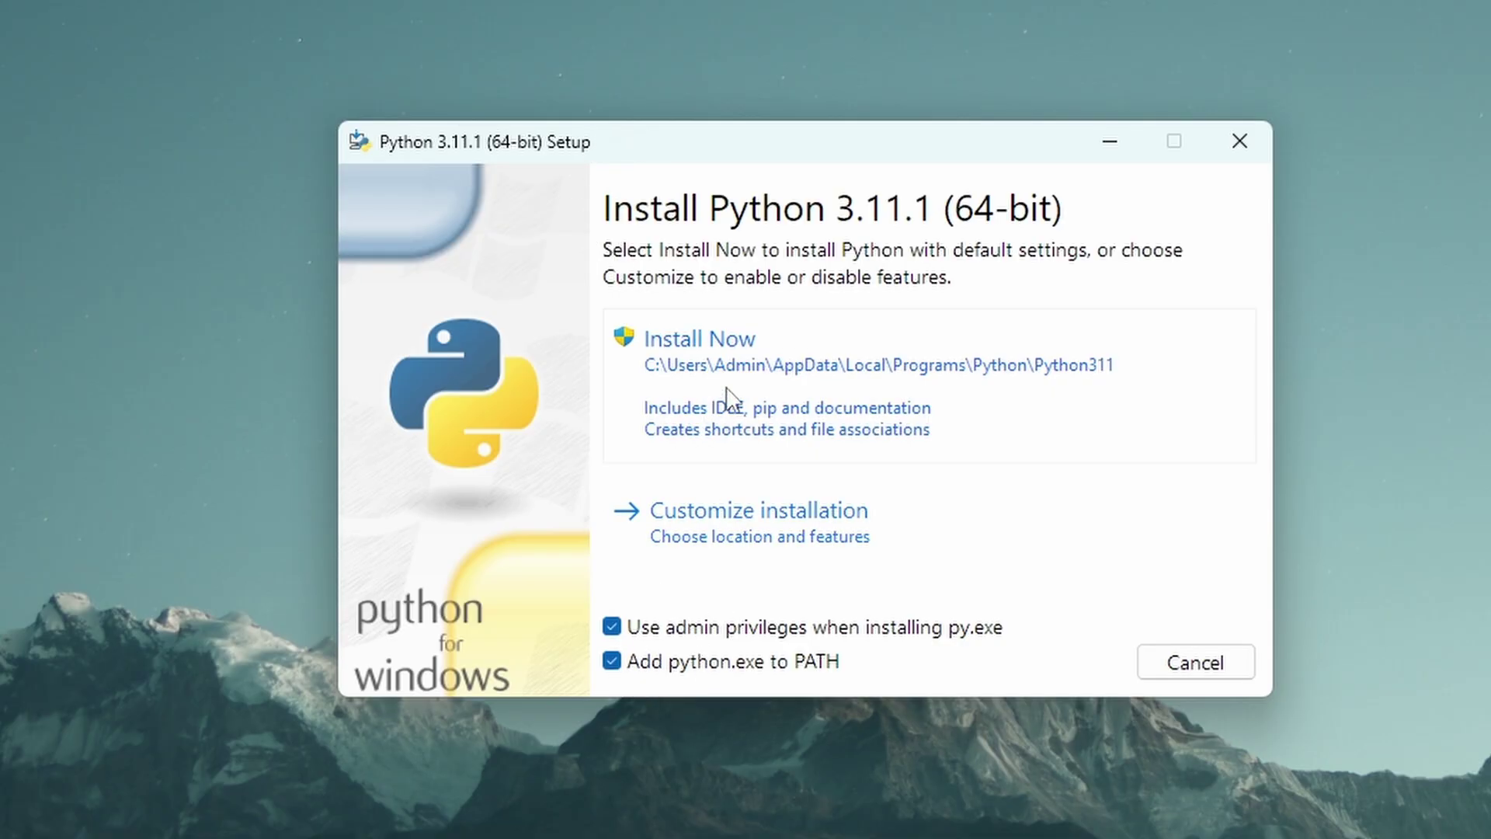
pyautogui.click(749, 359)
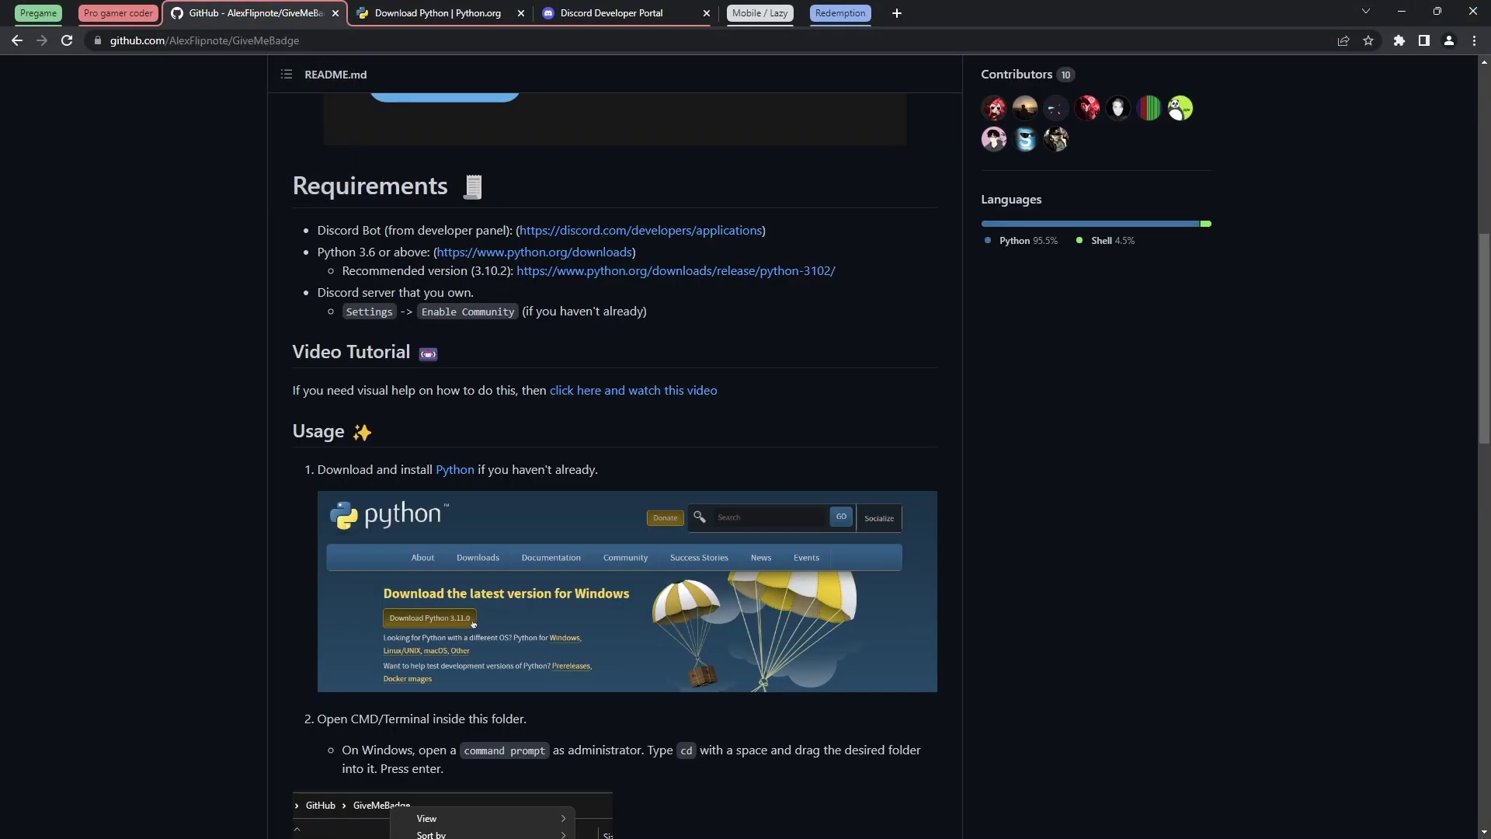
# Step: Return to the extracted GiveMeBadge-master folder and open a terminal in it
pyautogui.hotkey('alt', 'Tab')
pyautogui.moveTo(743, 157); pyautogui.dragTo(651, 2)
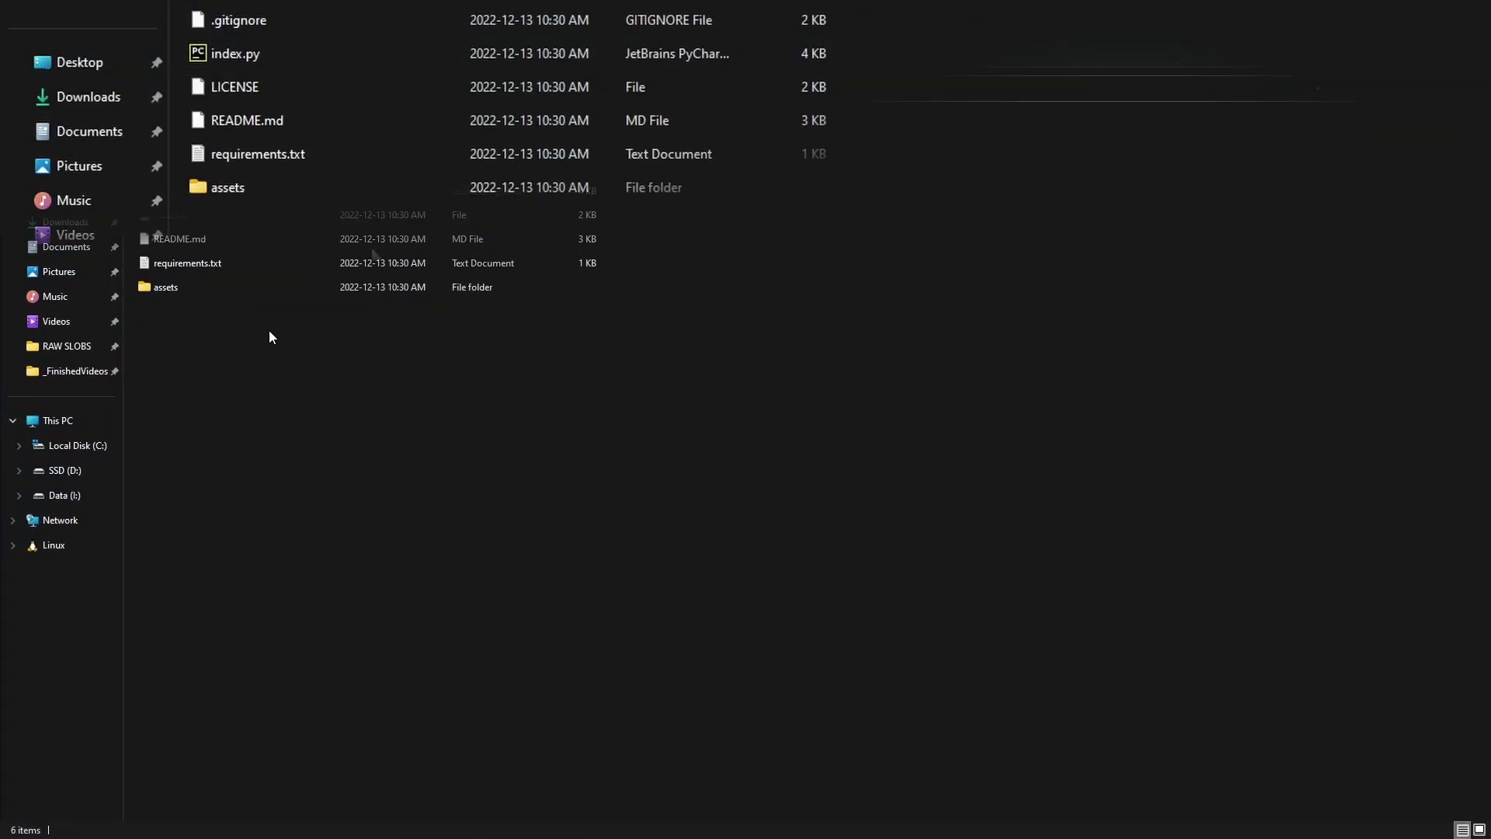
pyautogui.rightClick(297, 260)
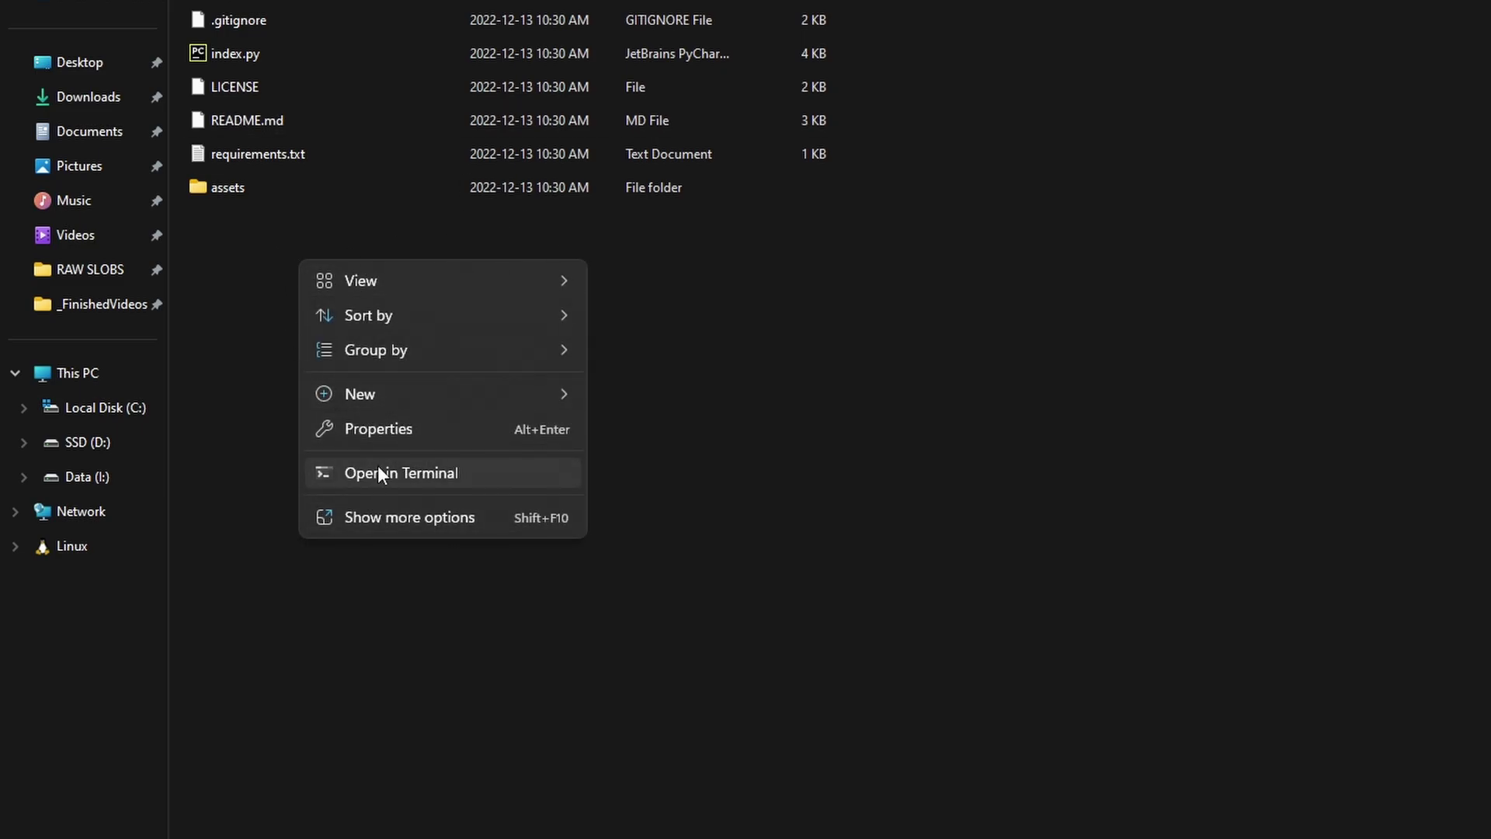
pyautogui.click(381, 516)
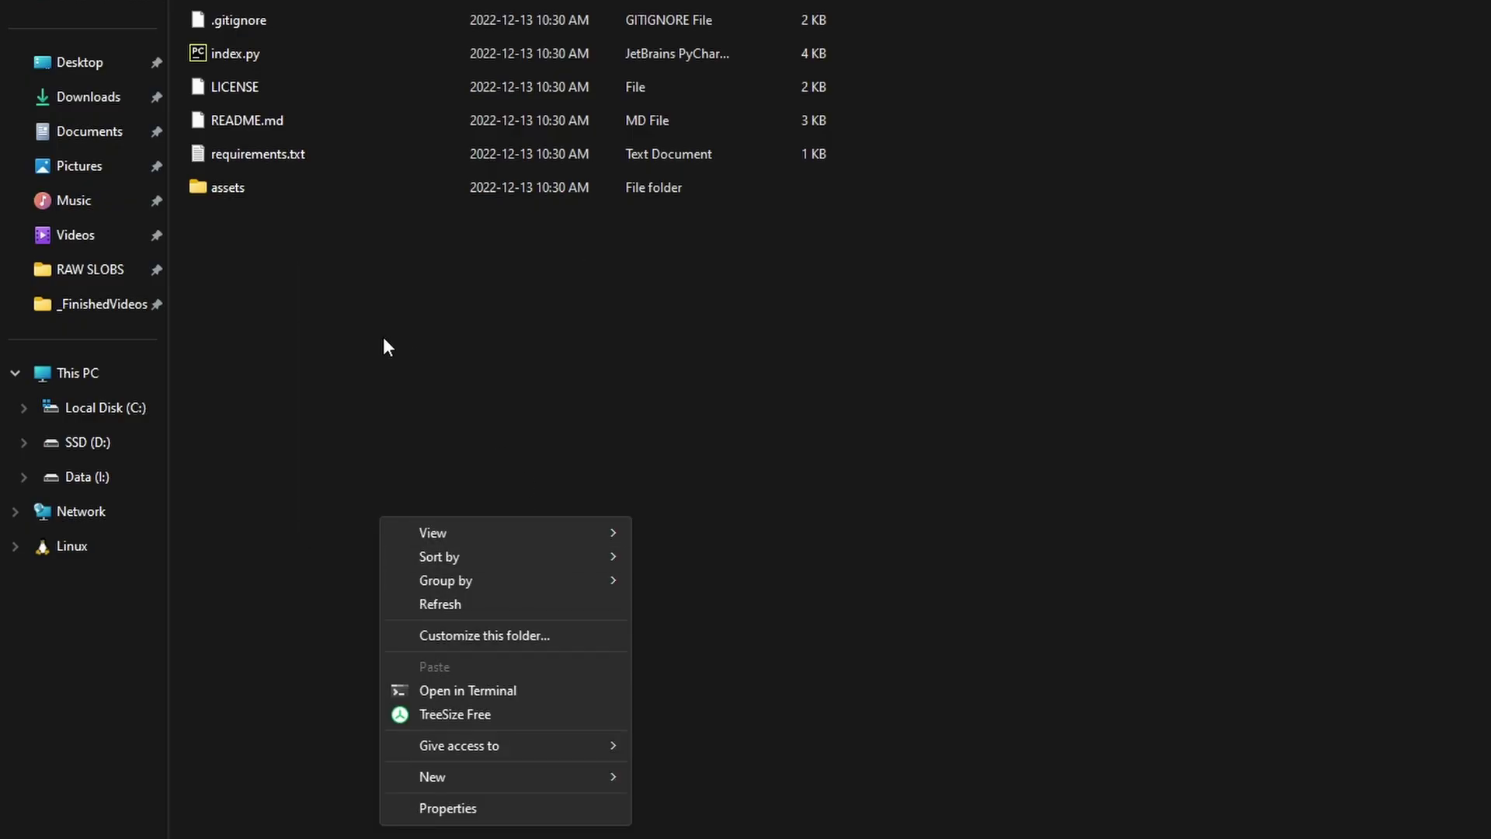
pyautogui.click(437, 691)
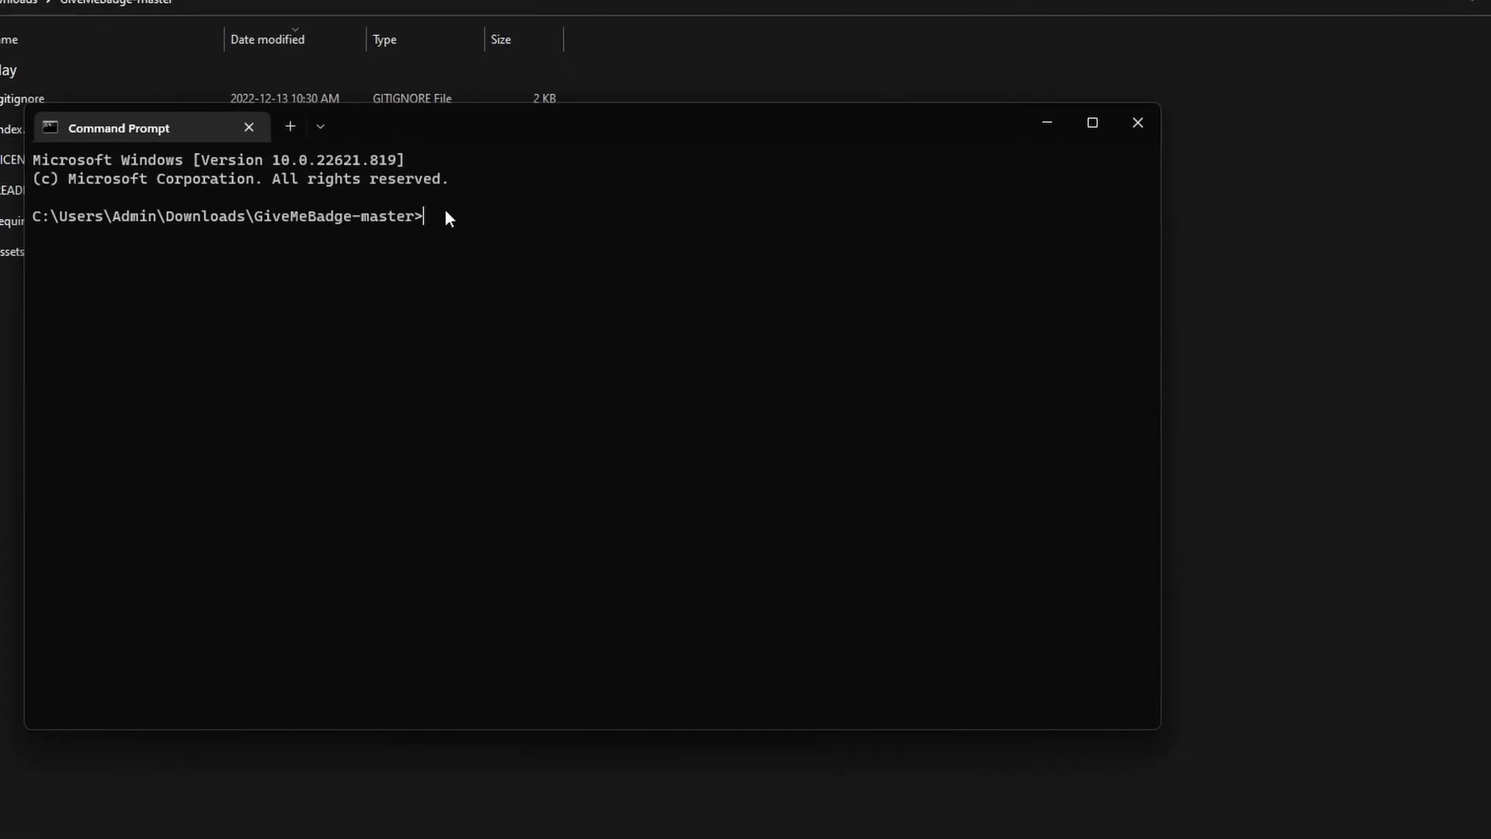
# Step: Install the project's dependencies with pip install -r requirements.txt
pyautogui.write('pip install -r req')
pyautogui.press('Tab')
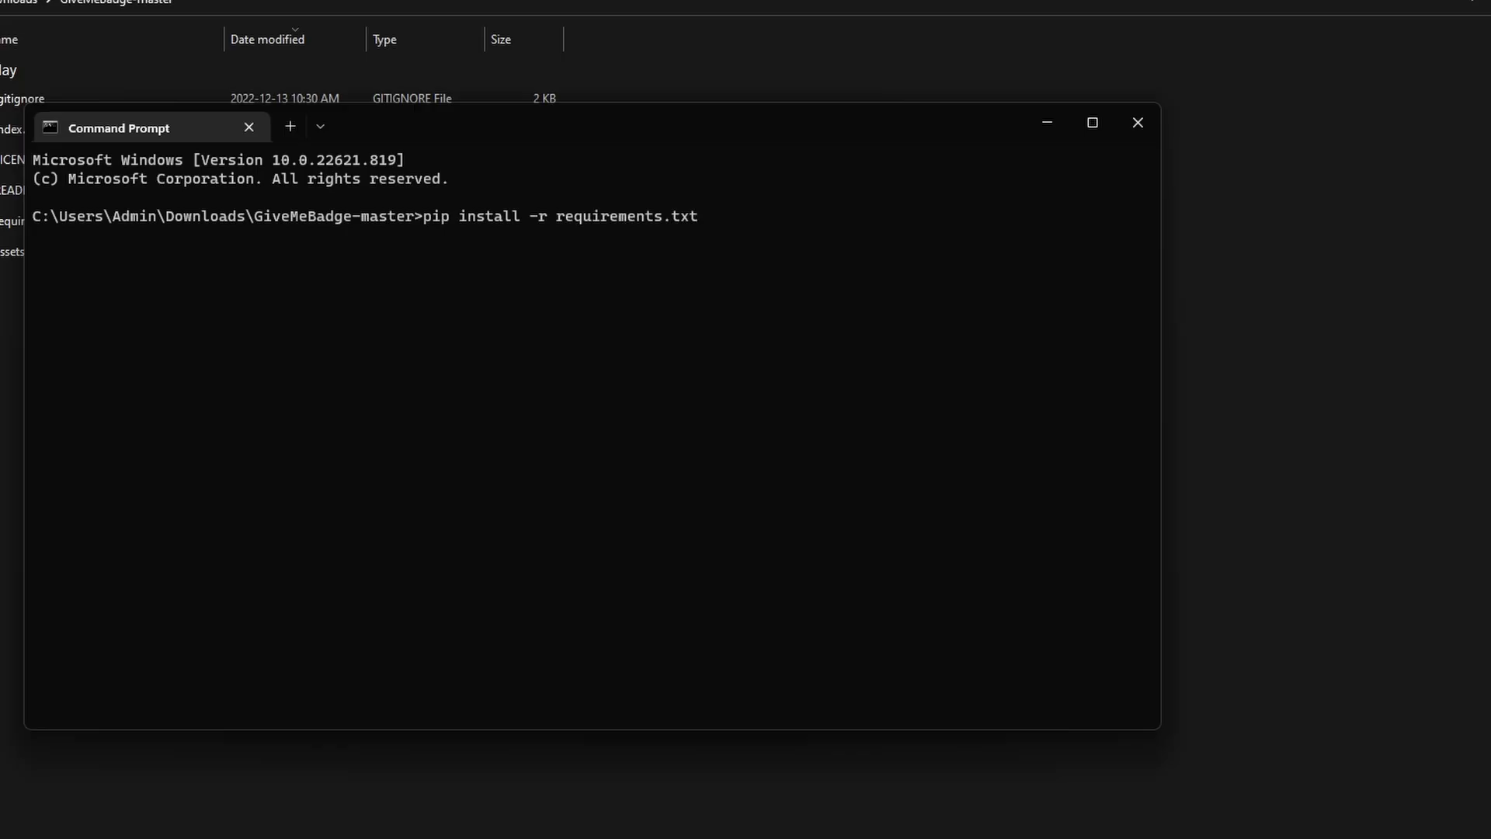
pyautogui.press('Return')
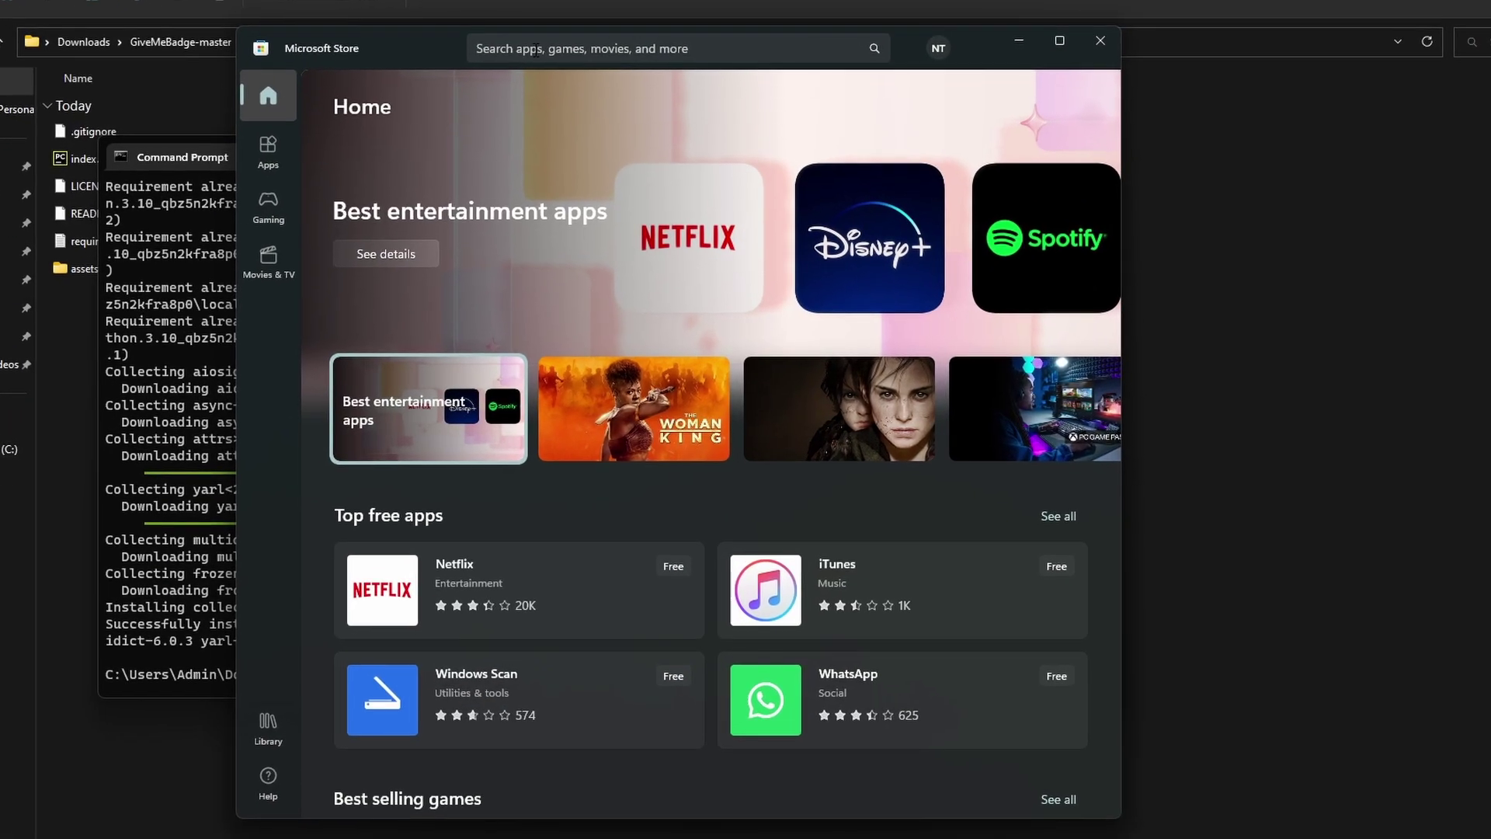
# Step: Search the Microsoft Store for python, view the Python 3.11 page, and close the store
pyautogui.click(535, 52)
pyautogui.write('python')
pyautogui.press('Return')
pyautogui.scroll(-4, 656, 309)
pyautogui.click(942, 536)
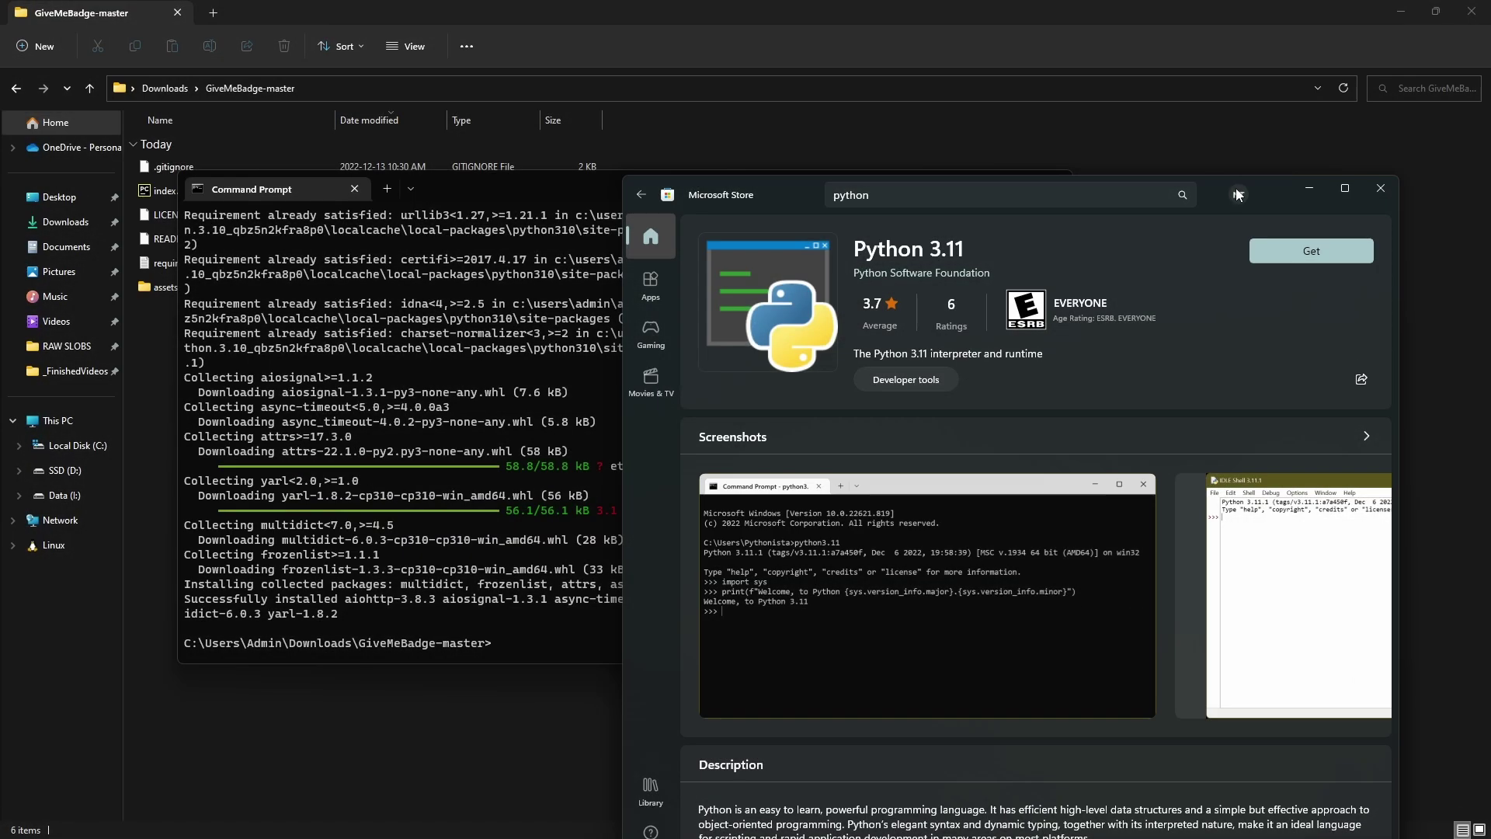
pyautogui.hotkey('alt', 'F4')
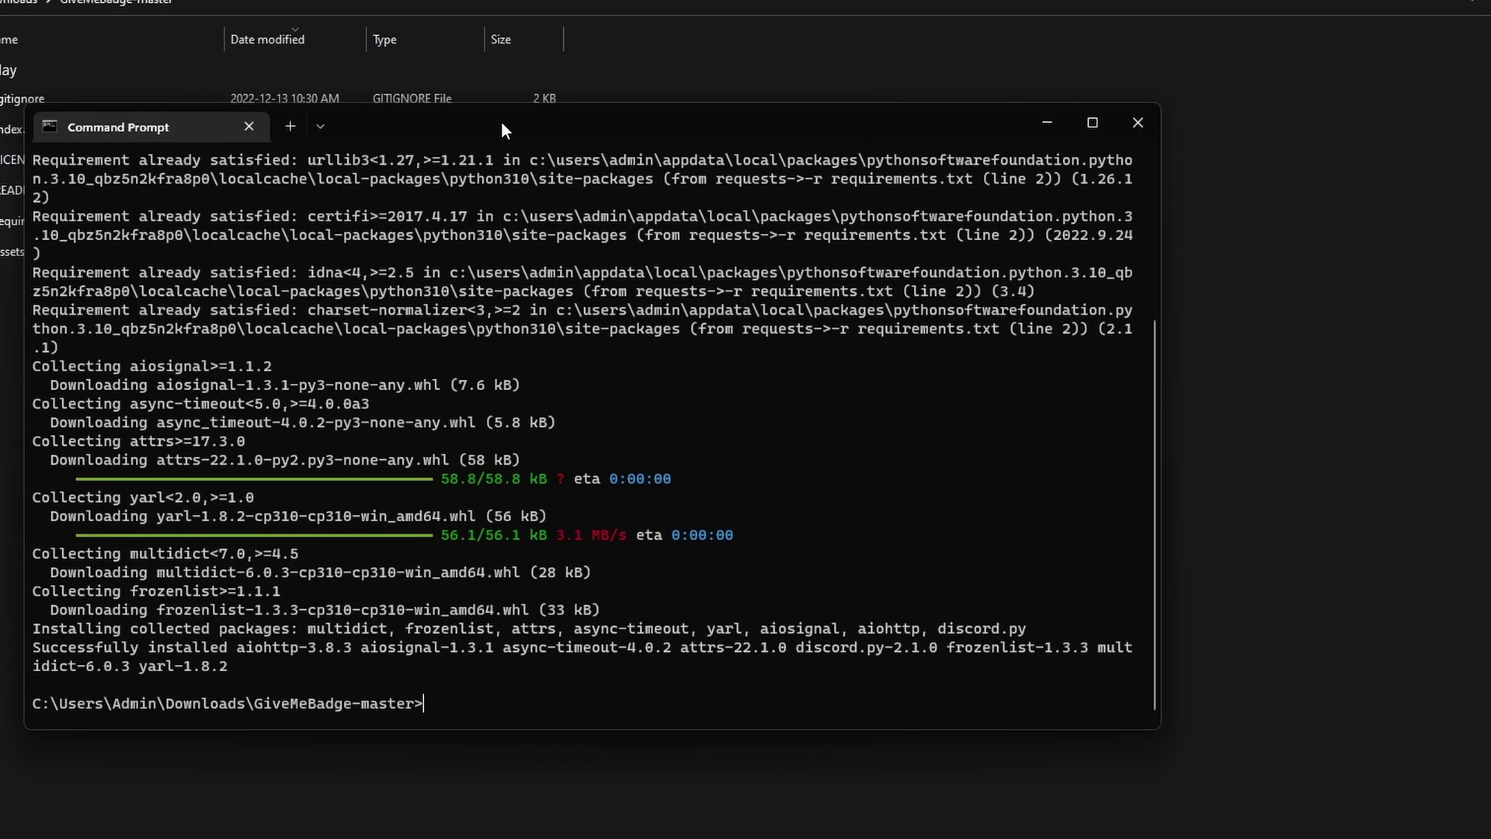
# Step: Run python index.py in the GiveMeBadge-master folder
pyautogui.write('python index.py')
pyautogui.press('Return')
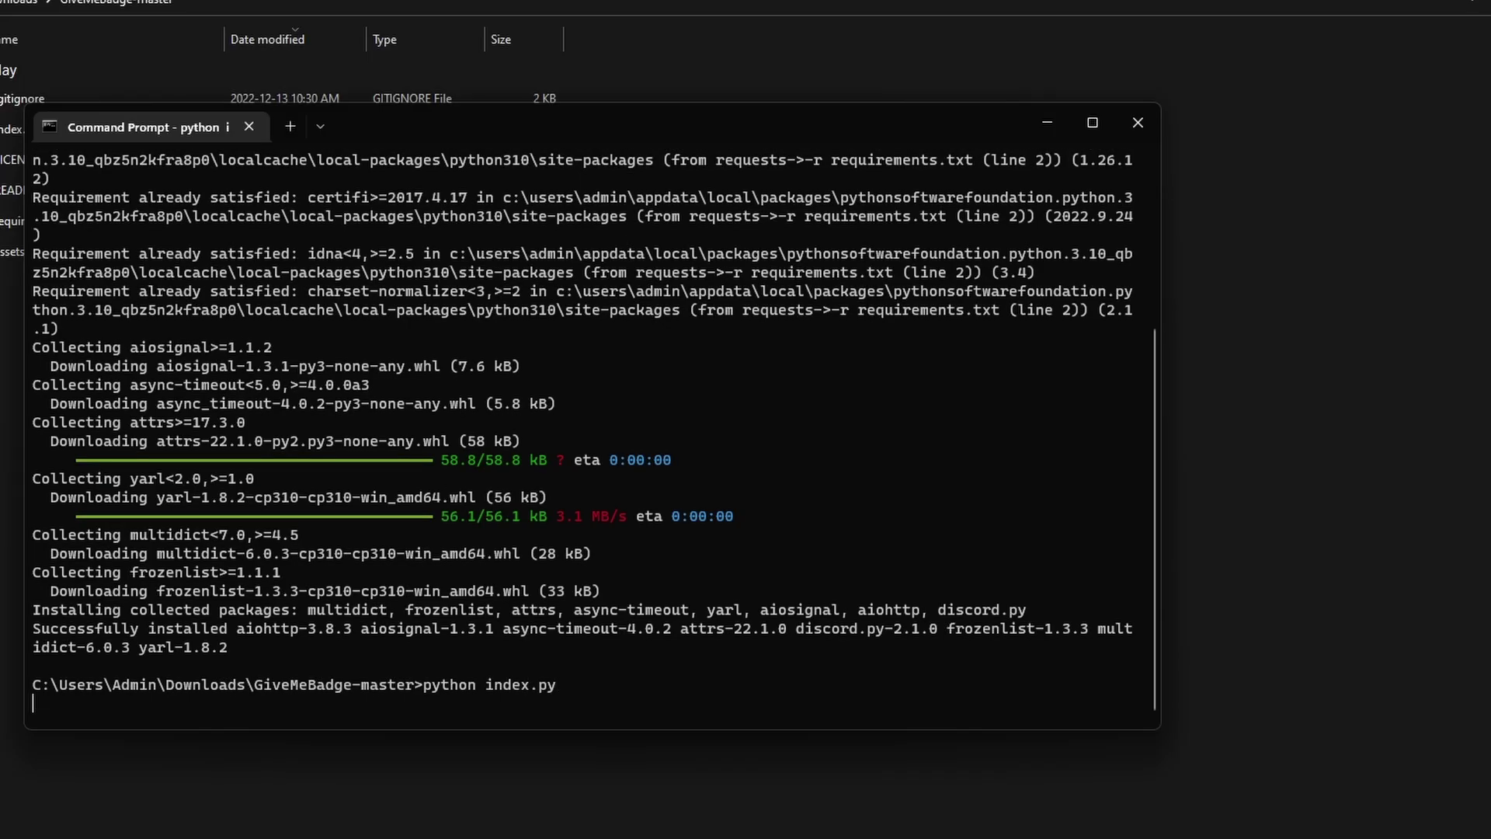
pyautogui.moveTo(621, 124); pyautogui.dragTo(677, 83)
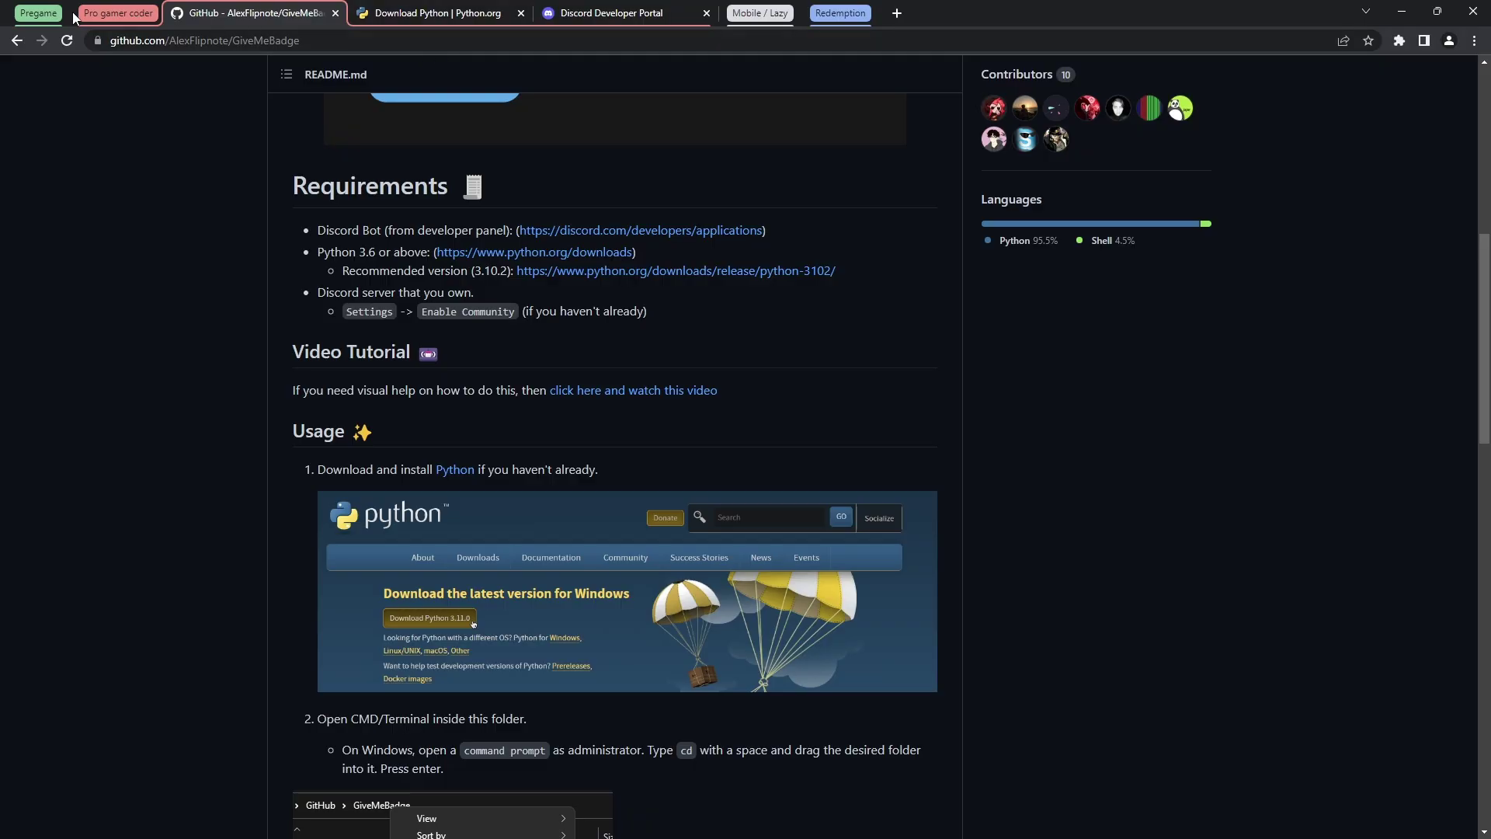
# Step: Copy the bot's token from the Discord Developer Portal and submit it at the running script's token prompt
pyautogui.click(40, 17)
pyautogui.click(295, 17)
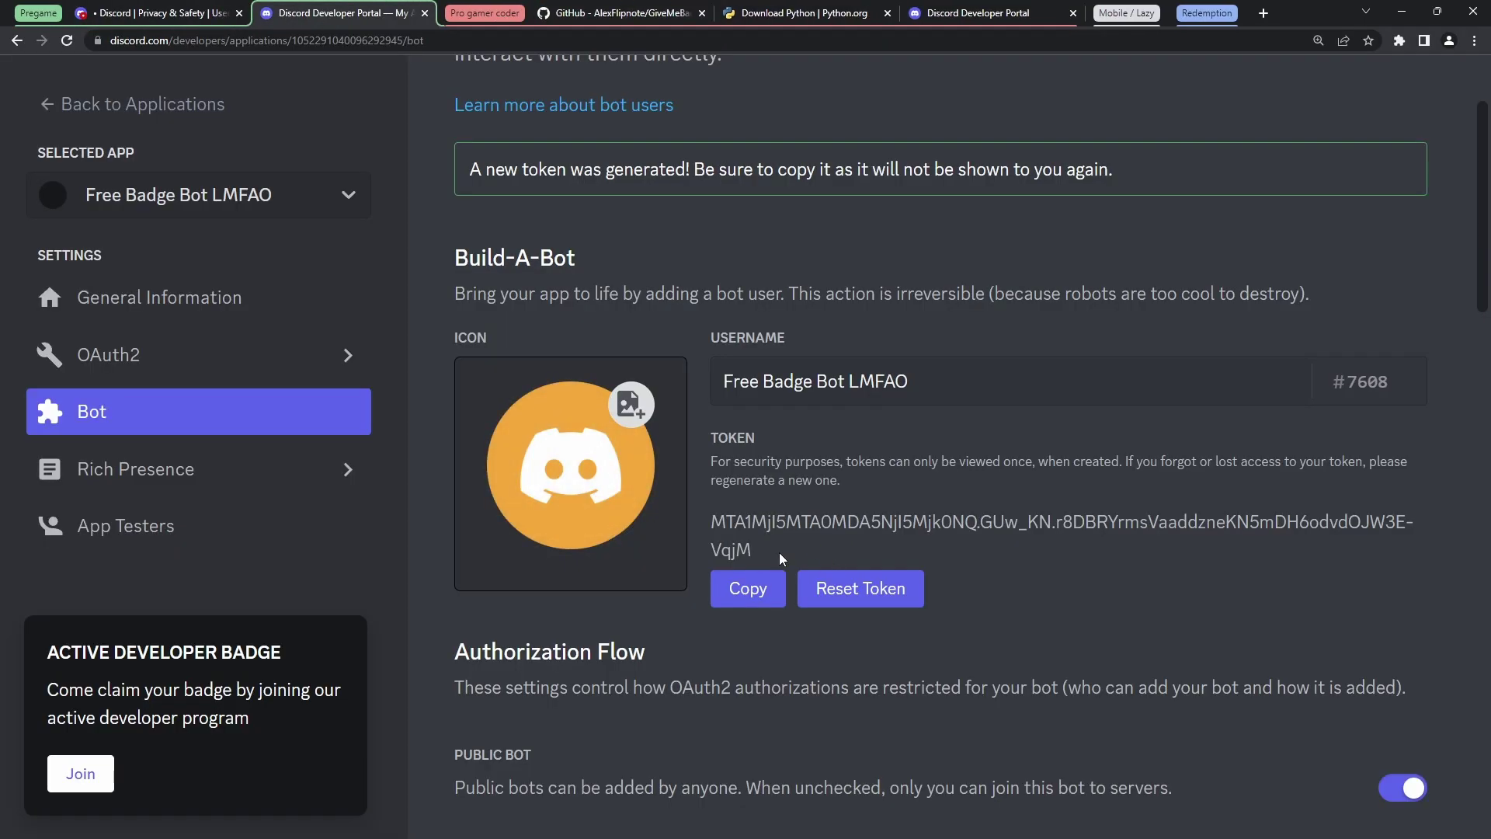
pyautogui.click(745, 589)
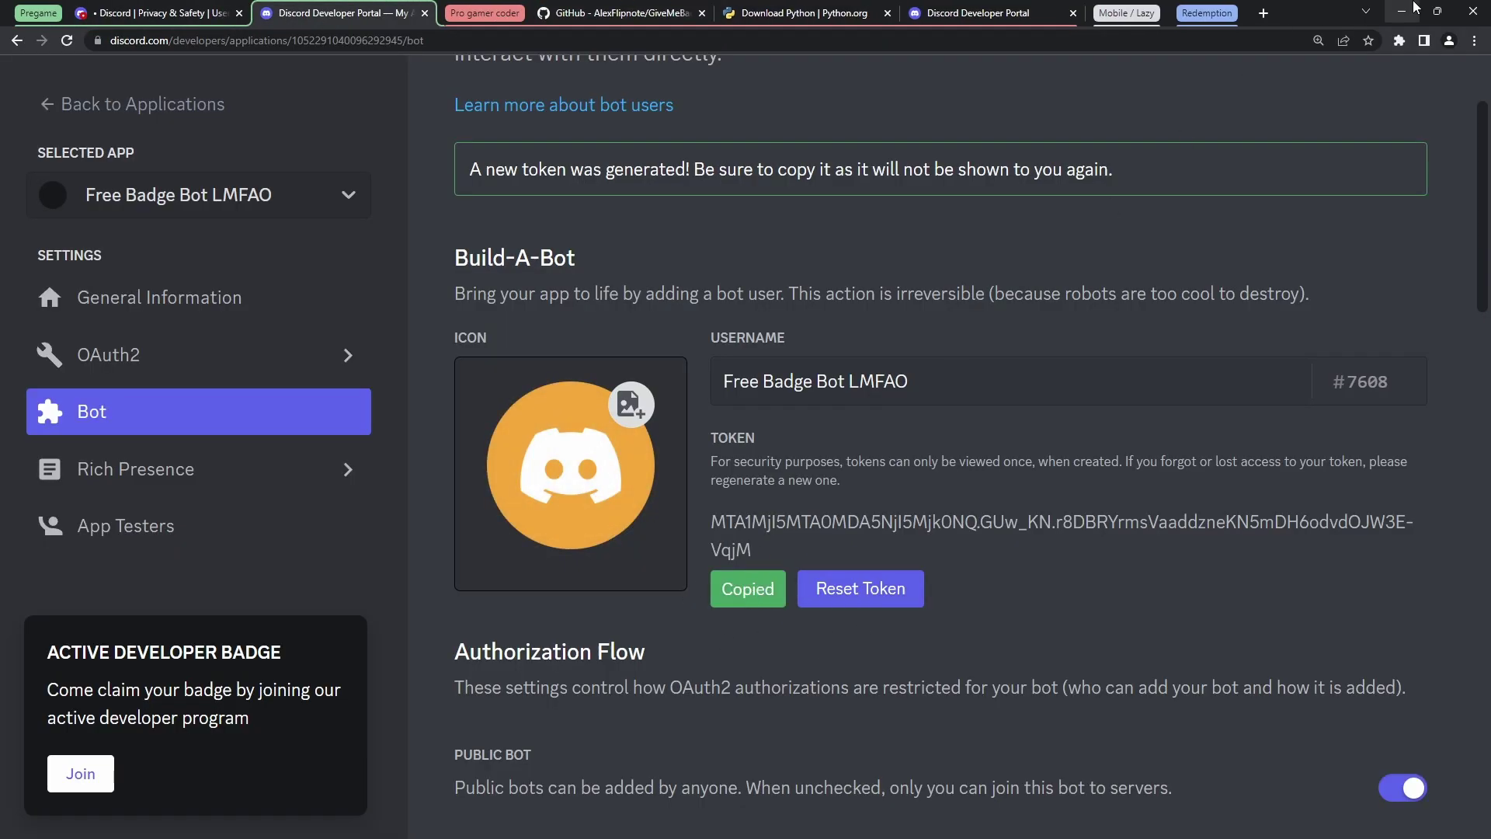
pyautogui.click(1402, 11)
pyautogui.rightClick(253, 651)
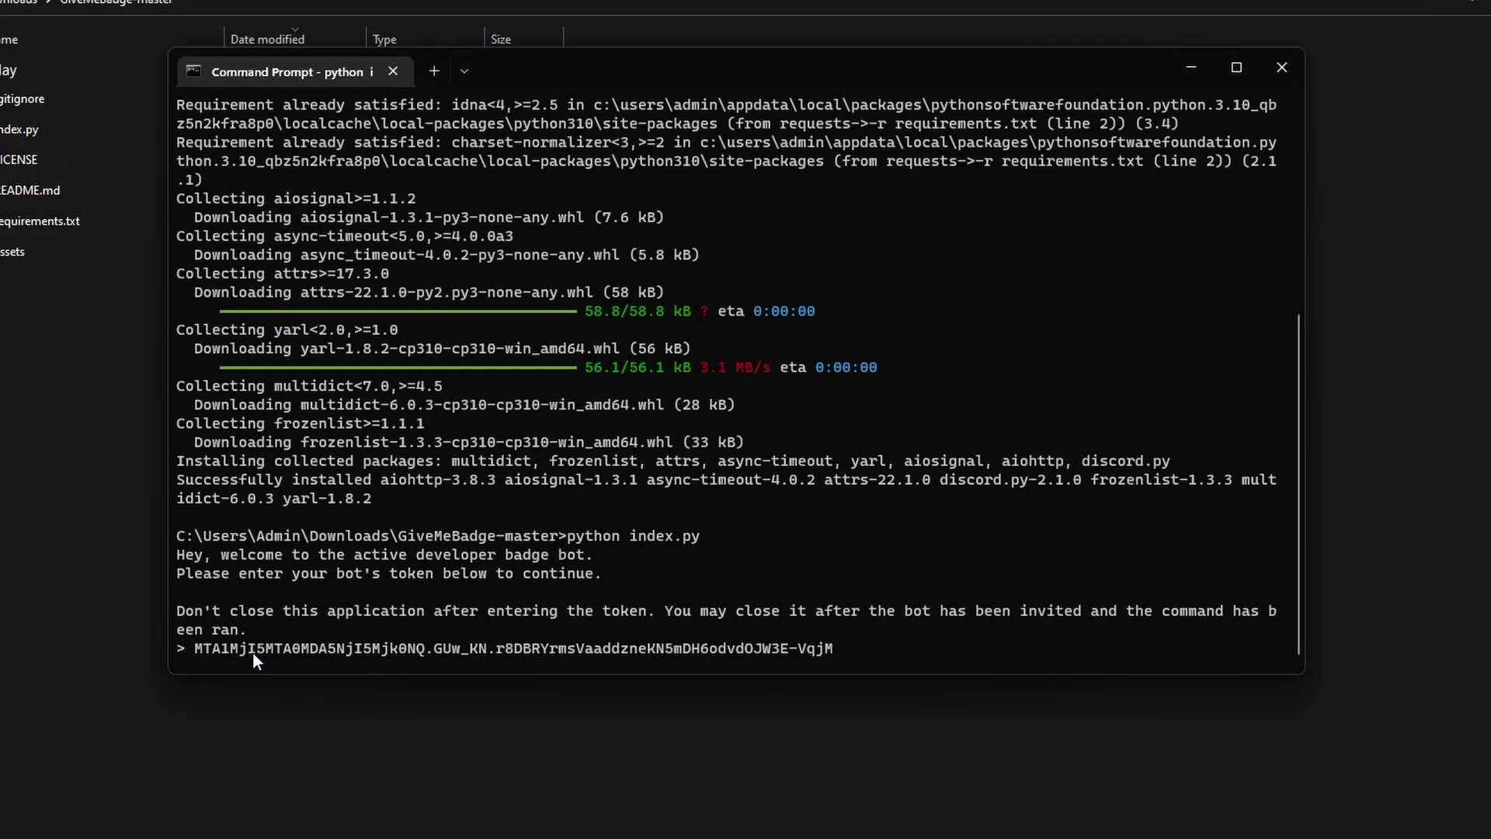
pyautogui.press('Return')
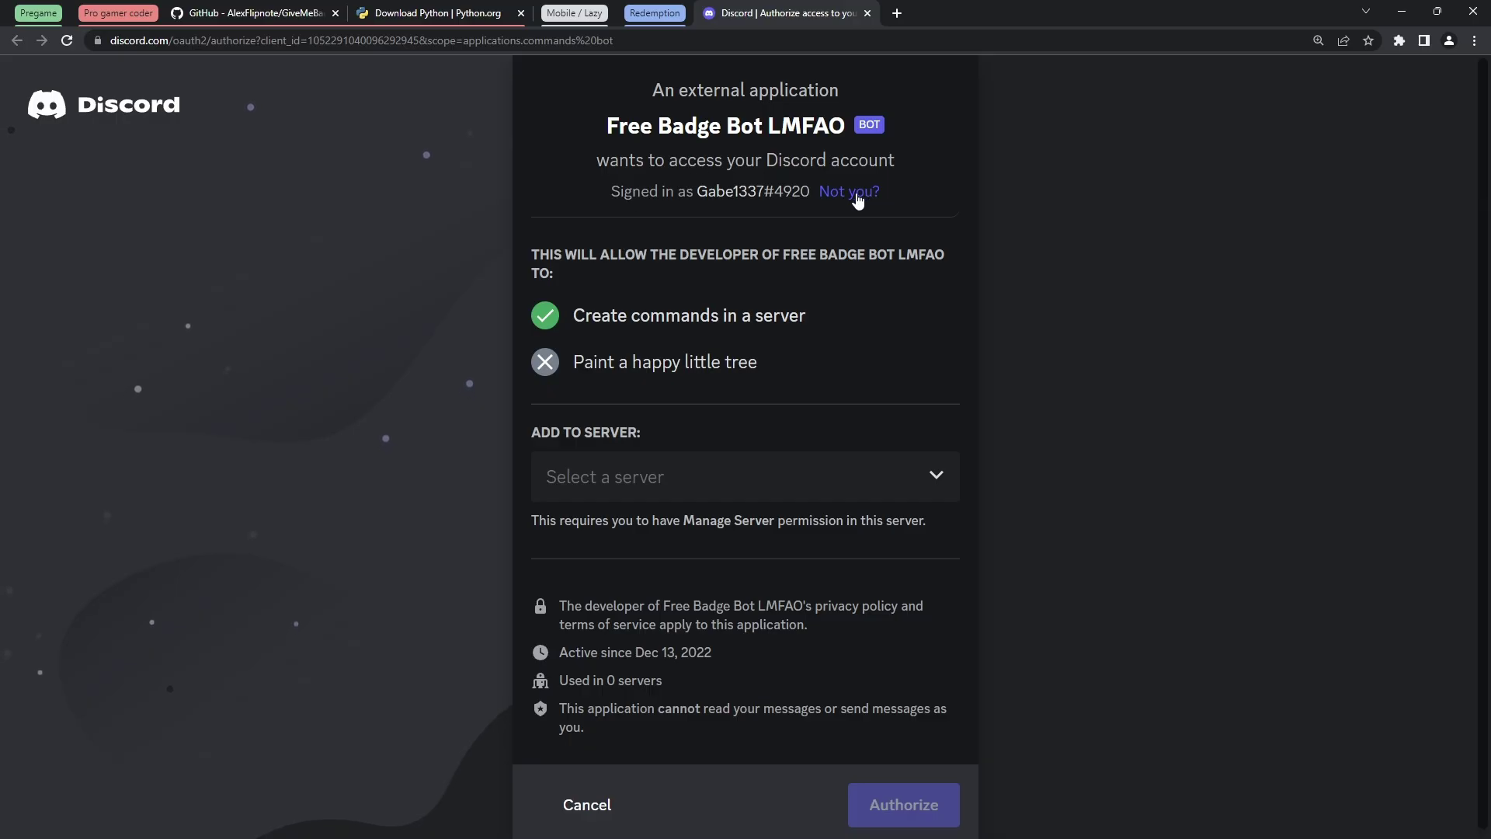
# Step: Authorize Free Badge Bot LMFAO for the account owner's personal server, complete the human check, and close the authorization page
pyautogui.click(644, 495)
pyautogui.scroll(-2, 643, 629)
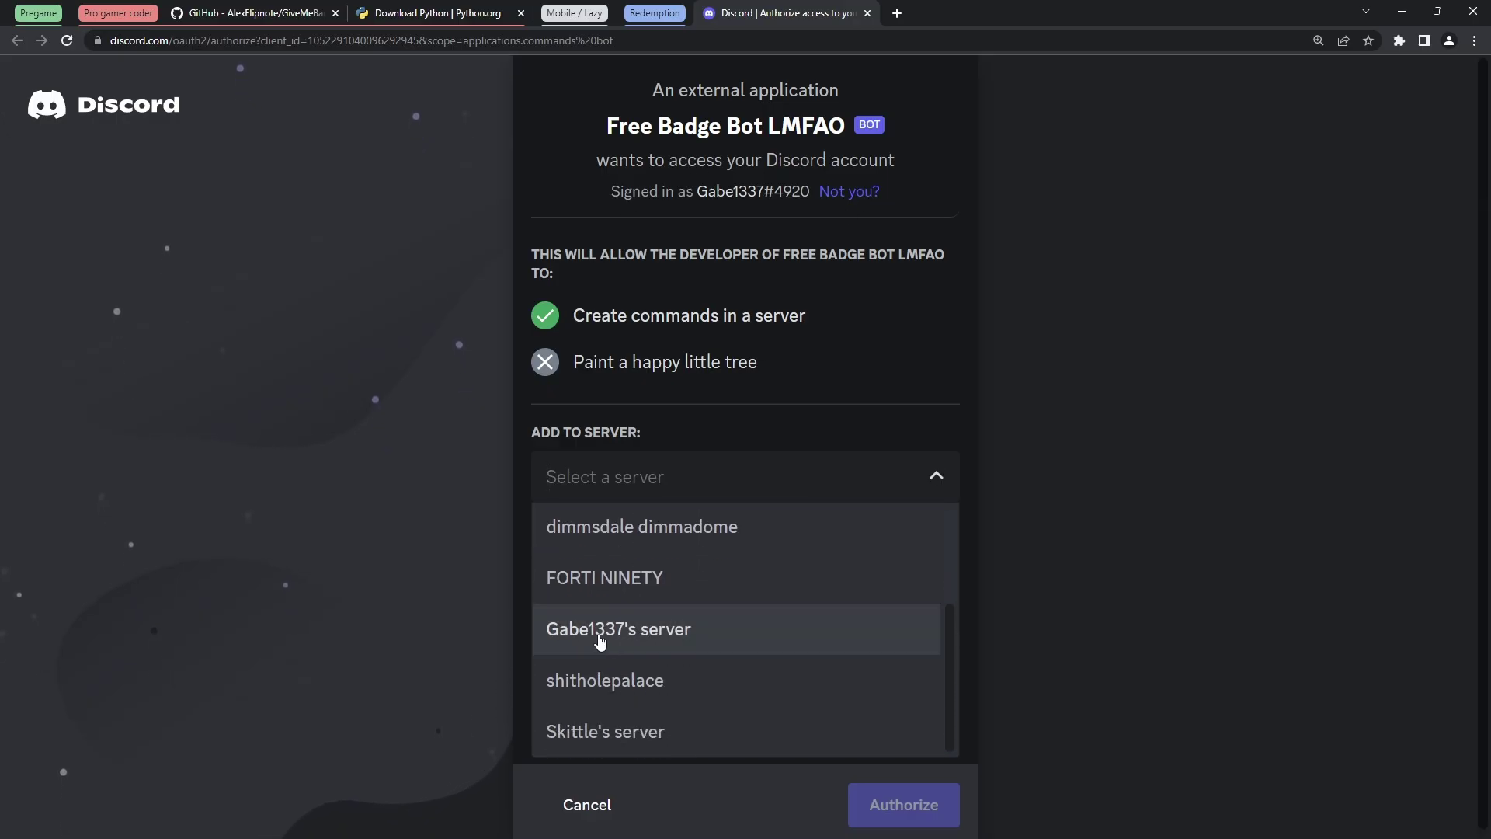
pyautogui.click(600, 638)
pyautogui.click(901, 804)
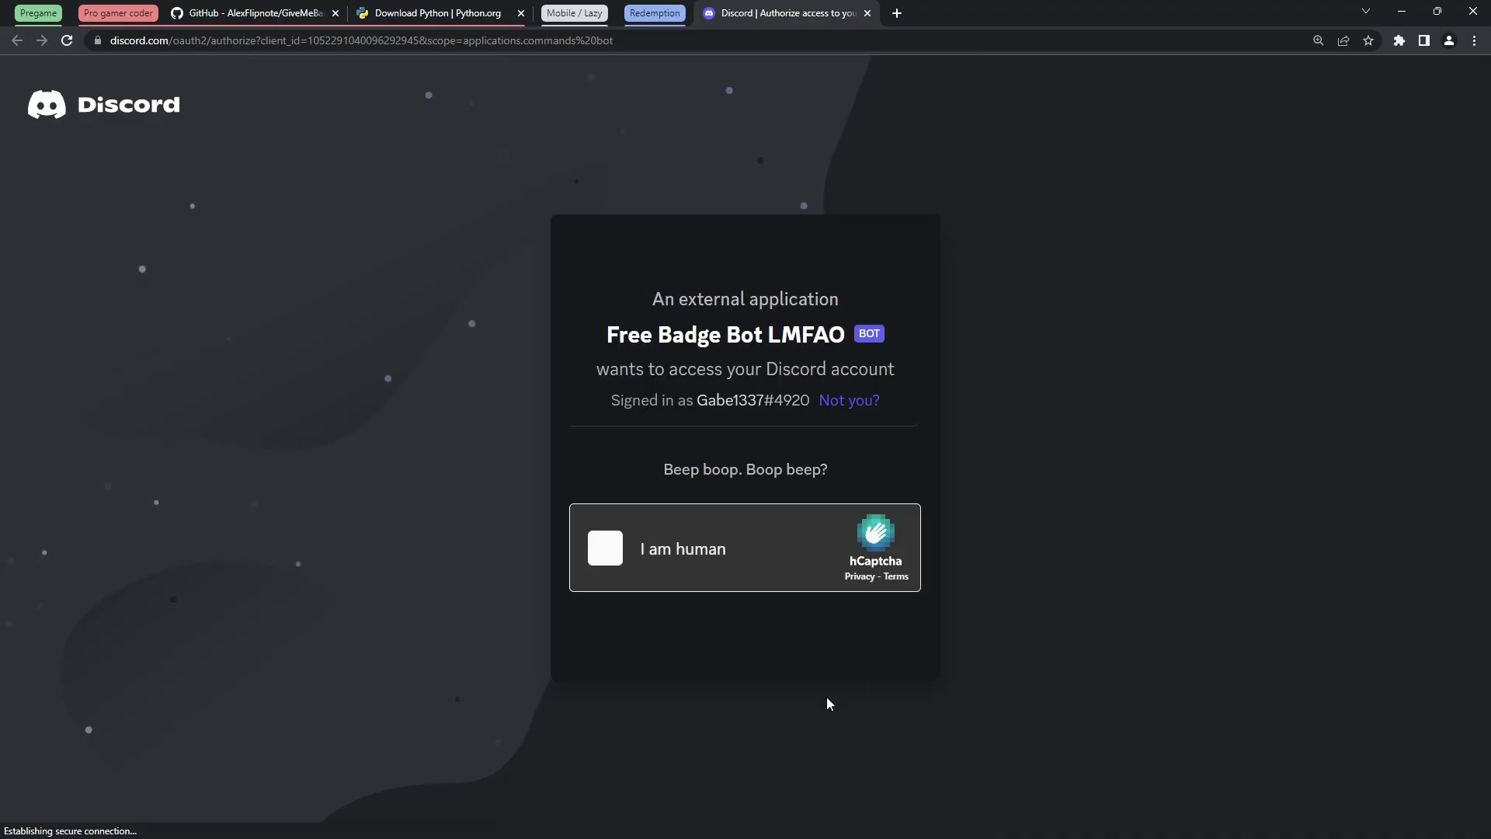
pyautogui.click(602, 548)
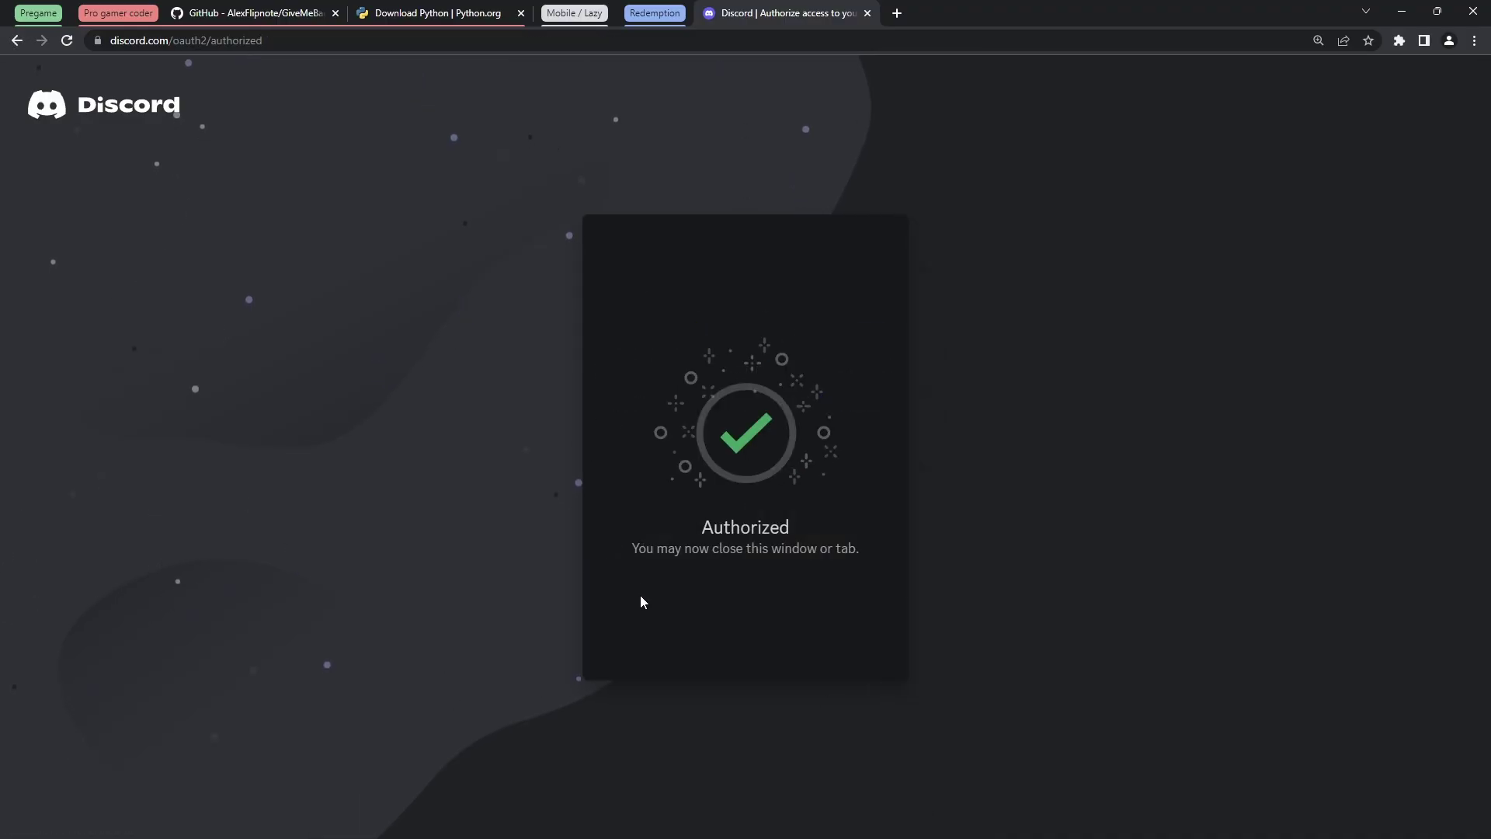
pyautogui.click(868, 13)
# Step: Switch to Discord, leave the user settings, and run the bot's /hello command in the server's general channel
pyautogui.click(38, 13)
pyautogui.click(156, 13)
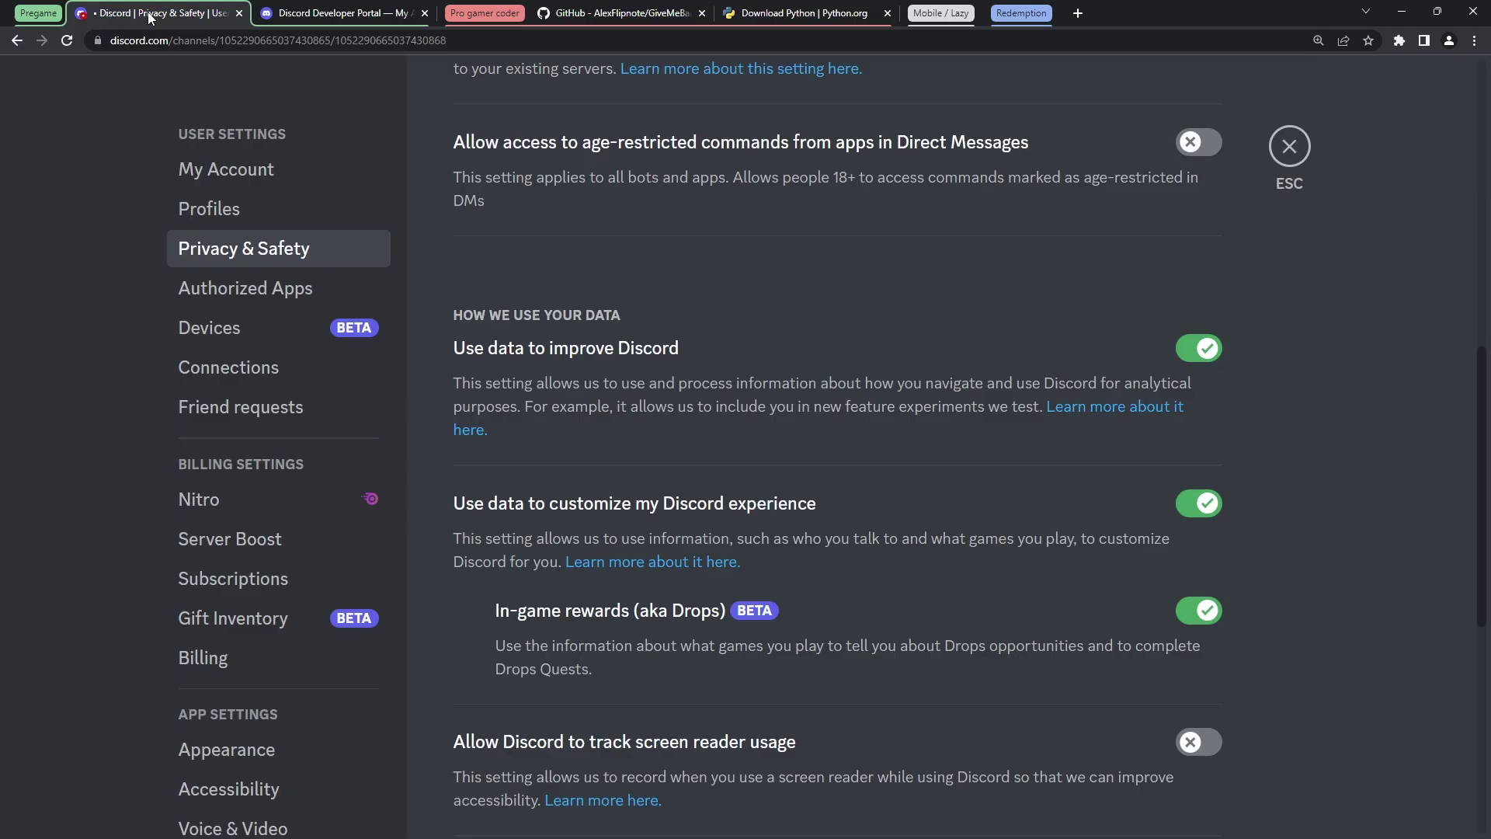
pyautogui.press('Escape')
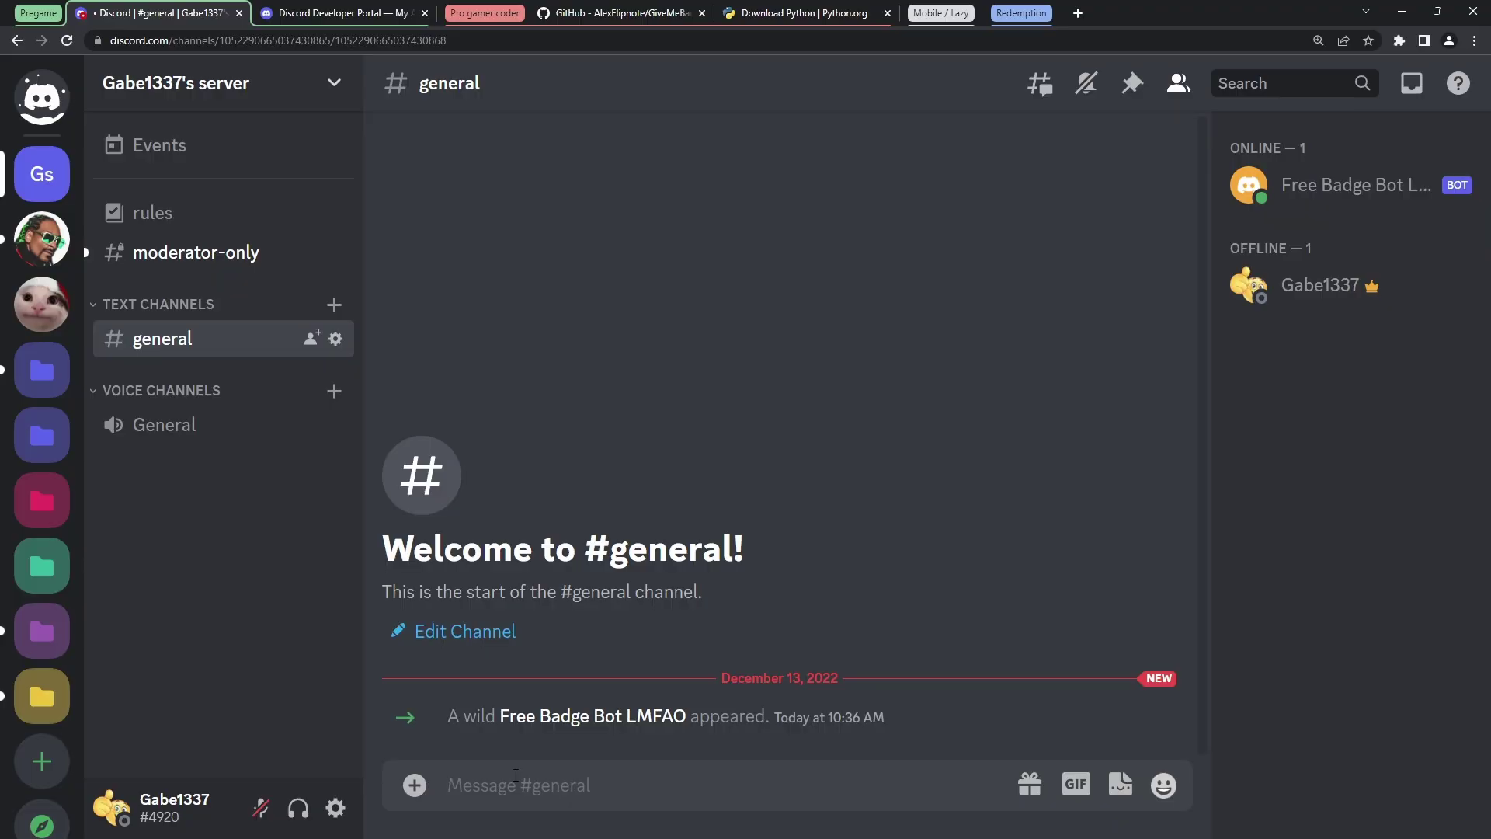
pyautogui.write('/hello')
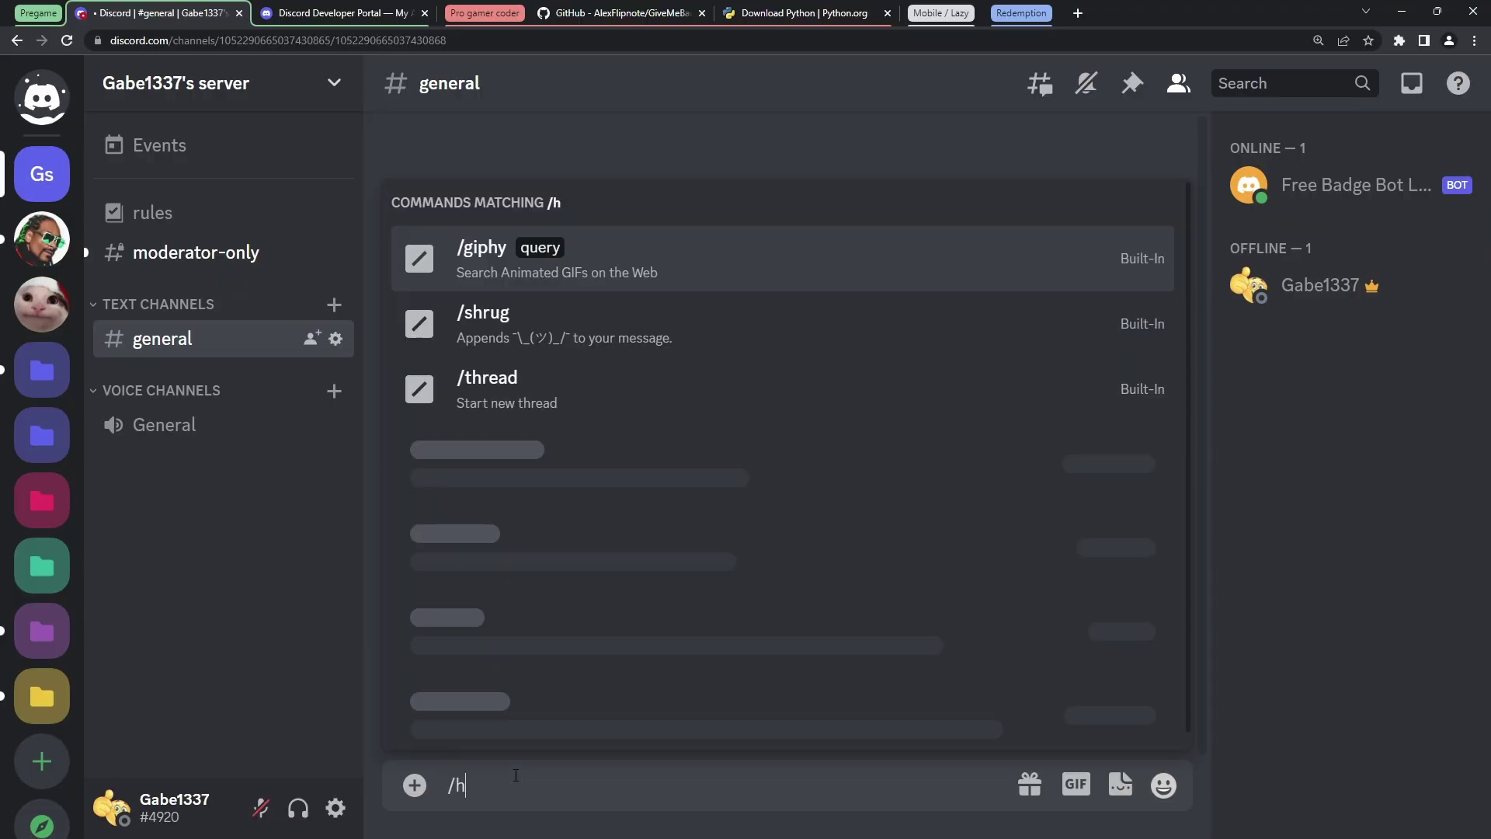
pyautogui.press('Return')
pyautogui.press('Return')
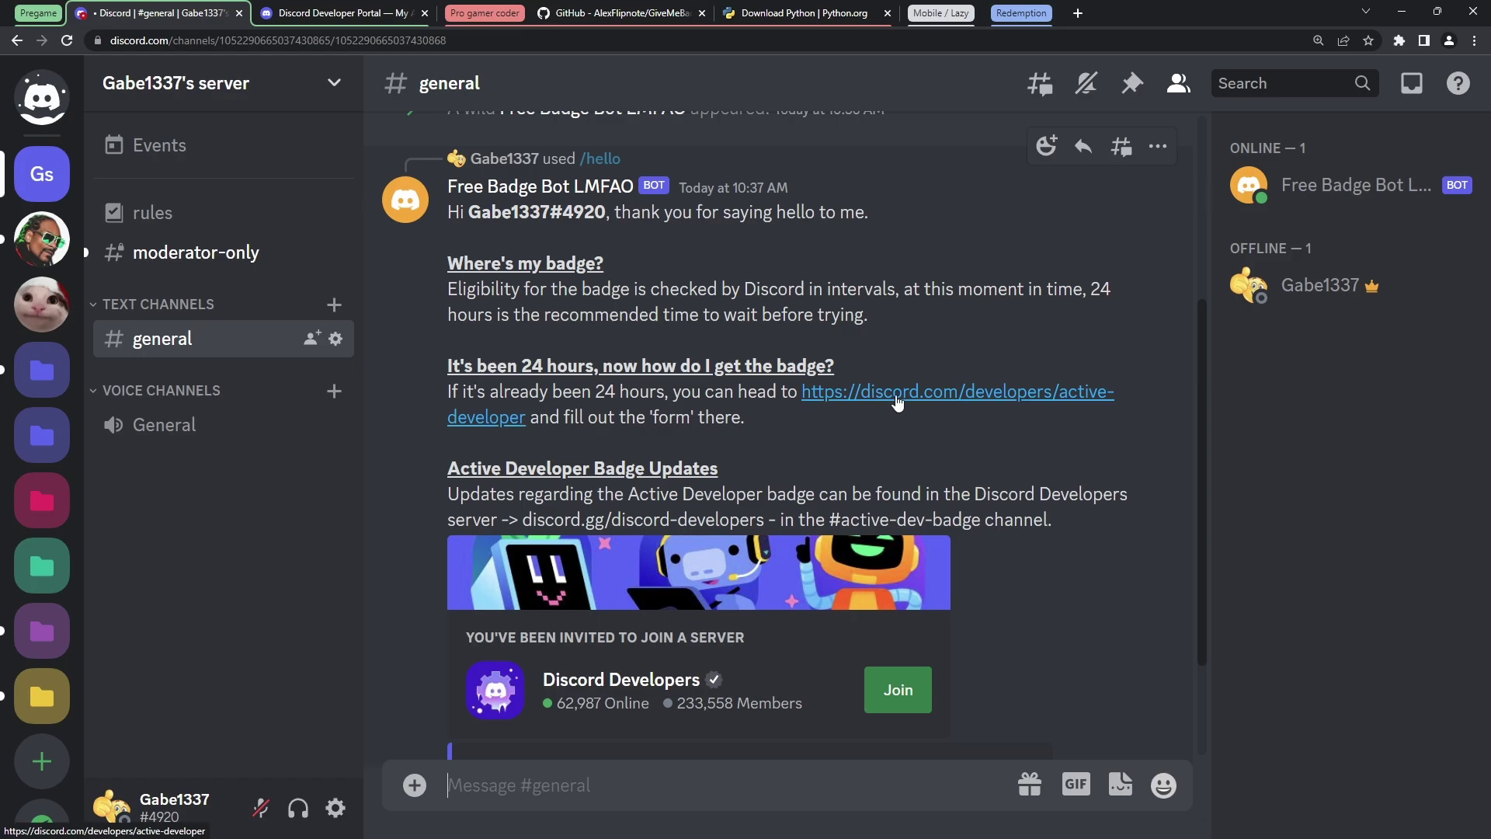
# Step: Open the active-developer link from the bot's reply and select Free Badge Bot LMFAO as the active application
pyautogui.click(868, 397)
pyautogui.scroll(-2, 735, 464)
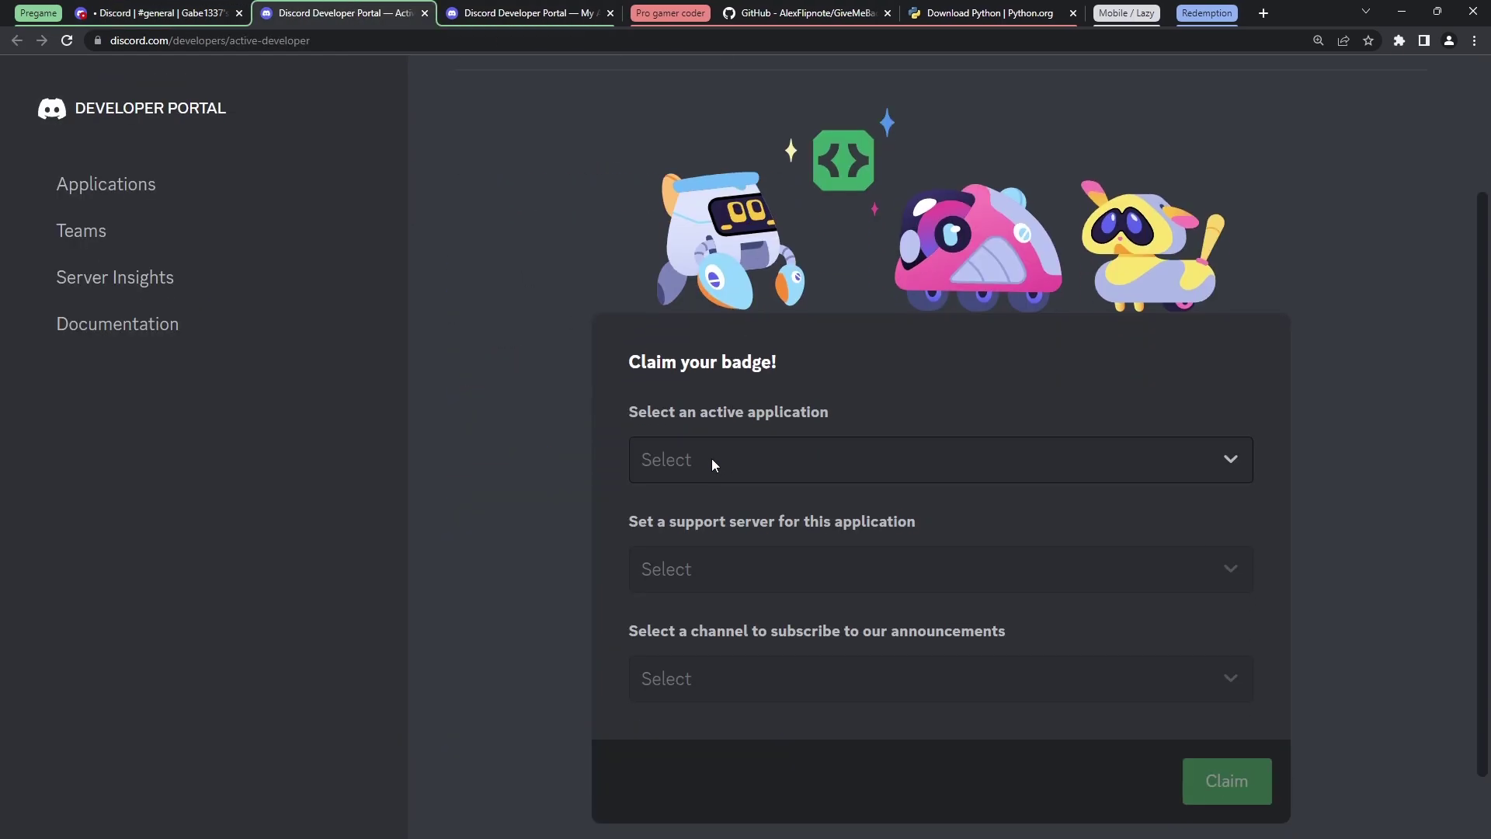
pyautogui.click(767, 447)
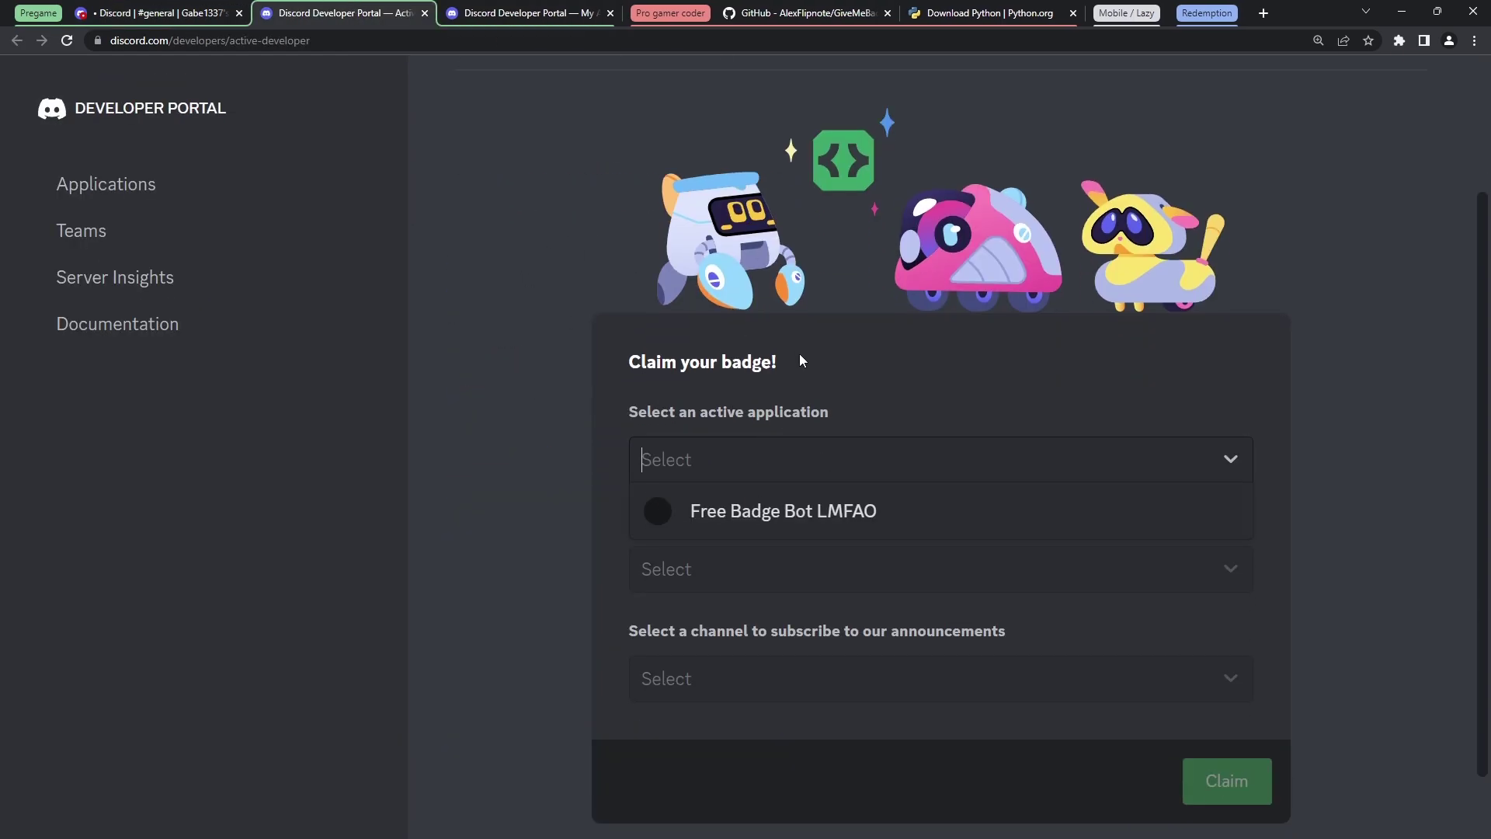
pyautogui.click(832, 525)
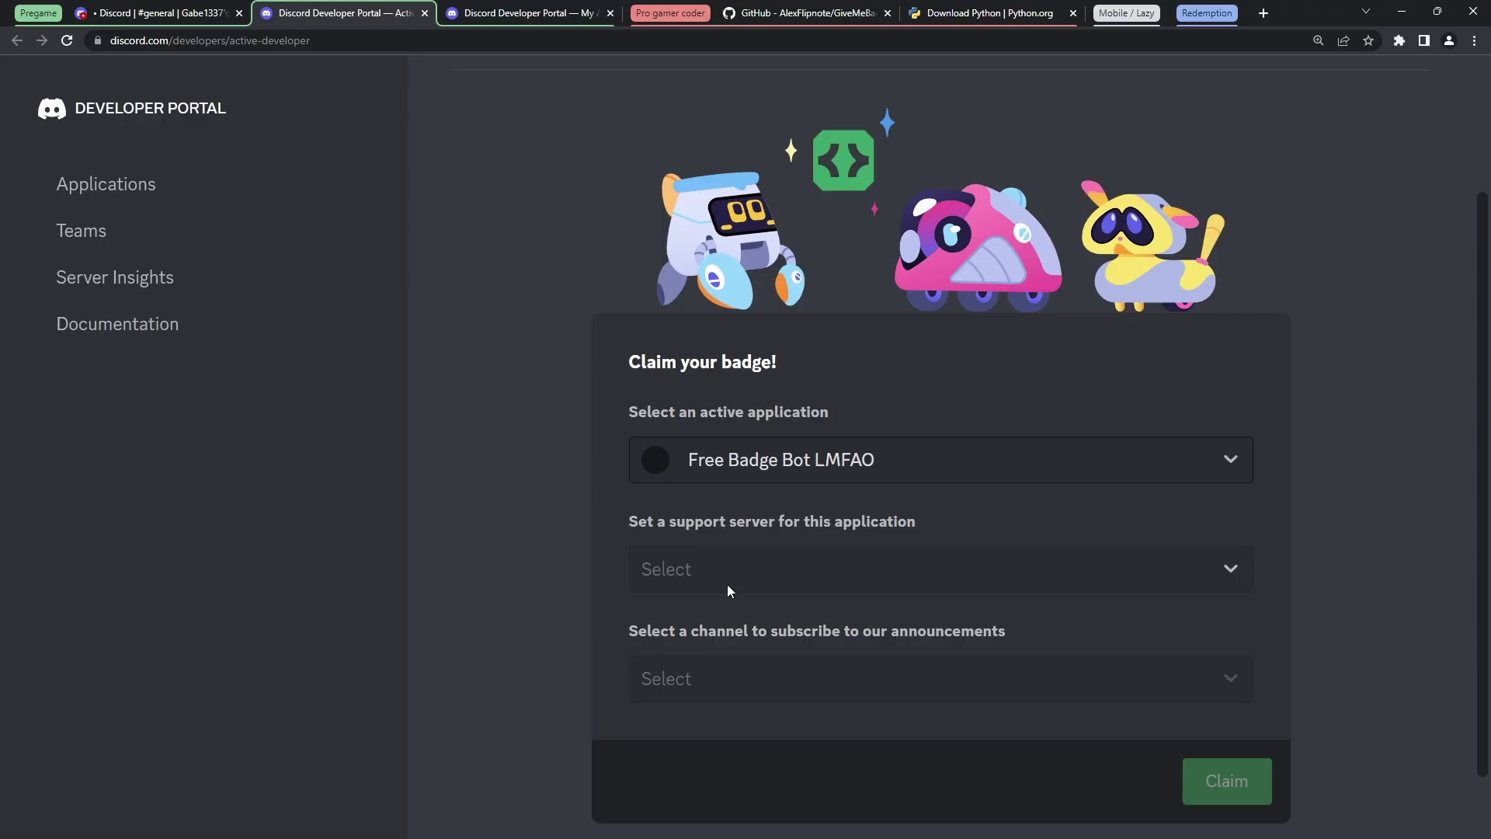
# Step: Set the account owner's server as the support server and general as the announcements channel in the badge claim form
pyautogui.click(718, 566)
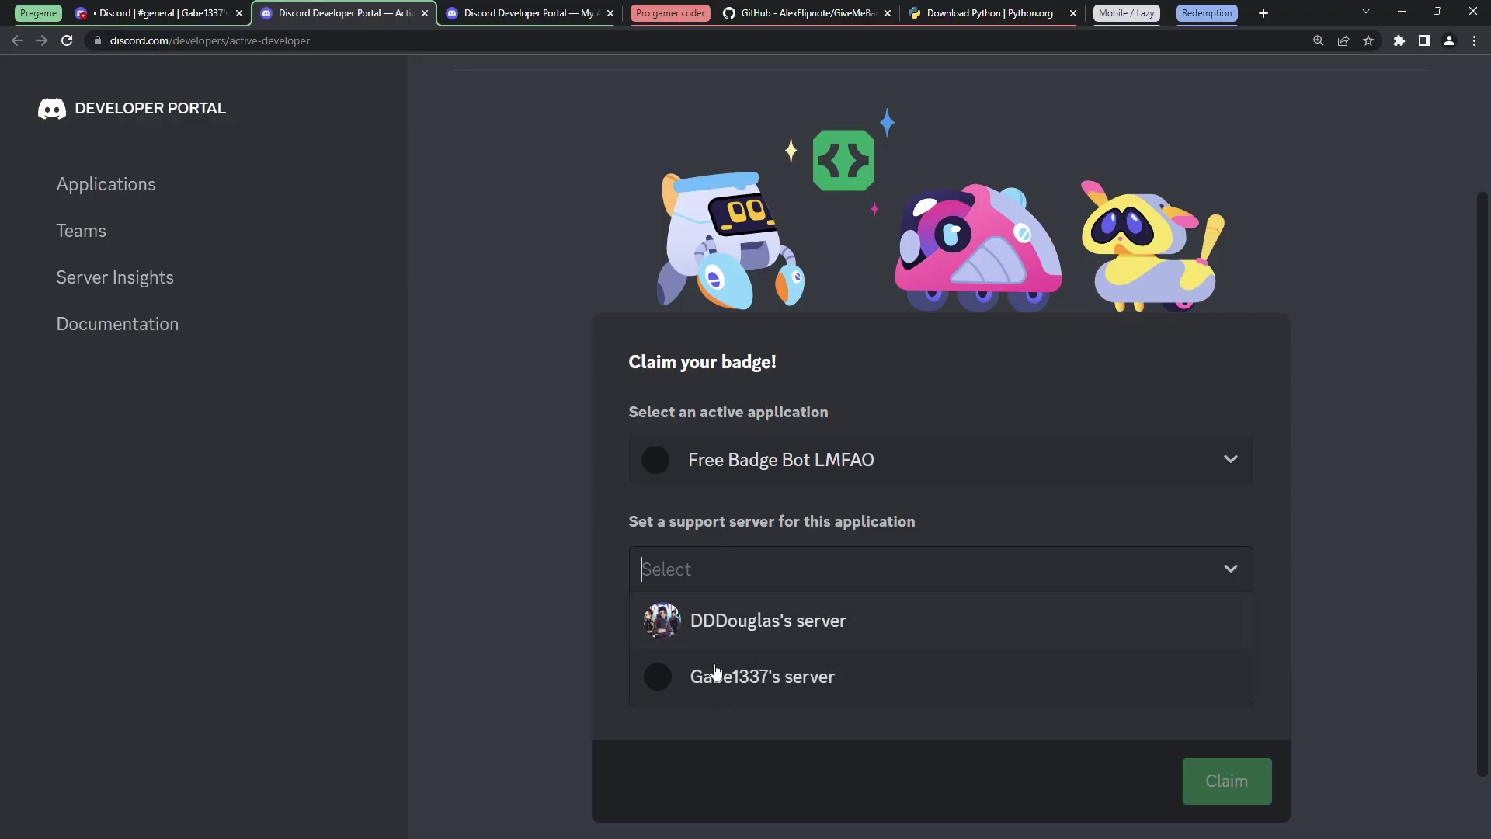
pyautogui.click(712, 673)
pyautogui.scroll(-1, 761, 608)
pyautogui.click(726, 591)
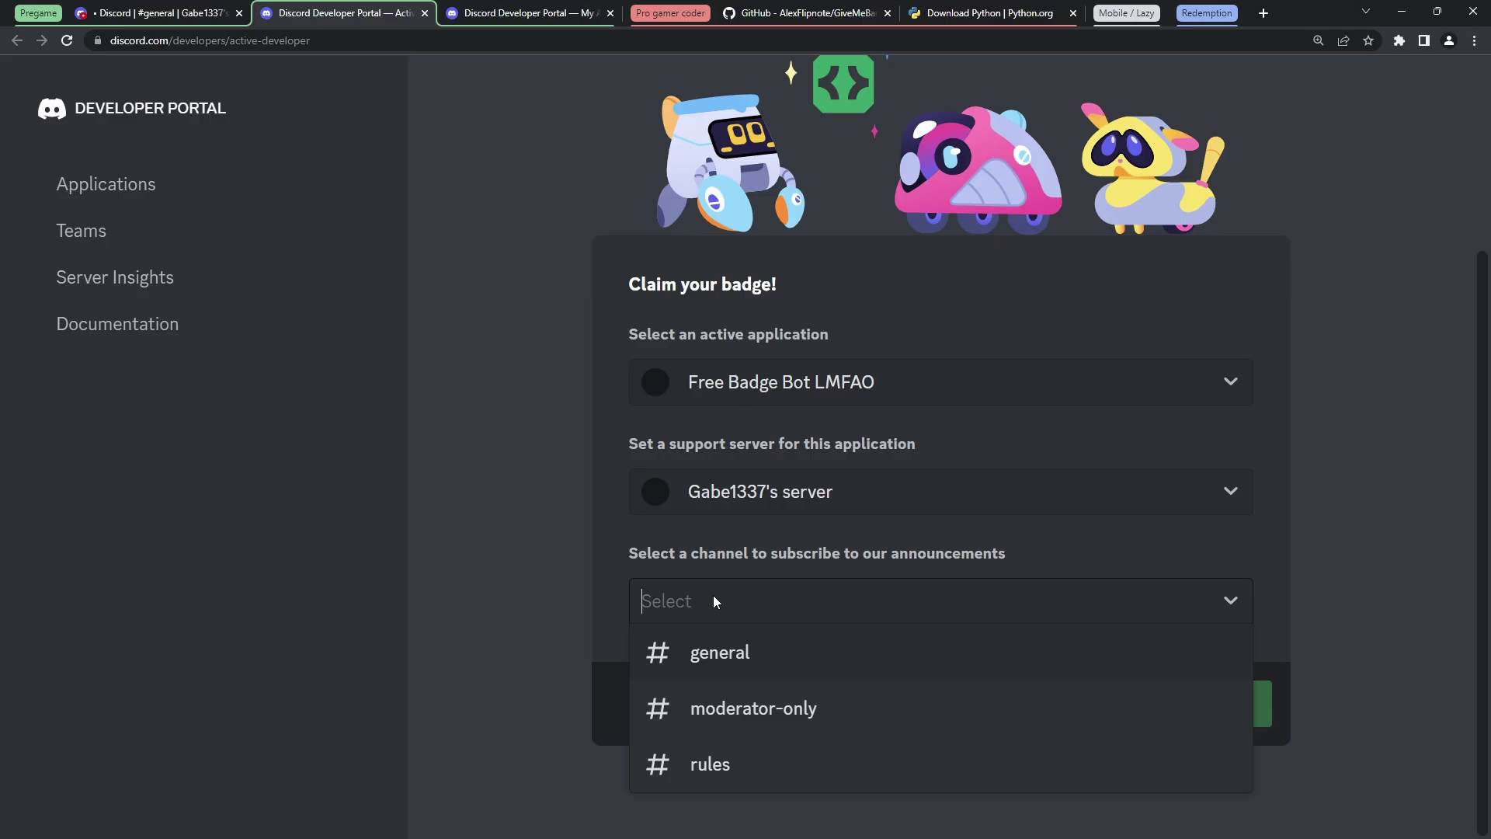
pyautogui.click(732, 663)
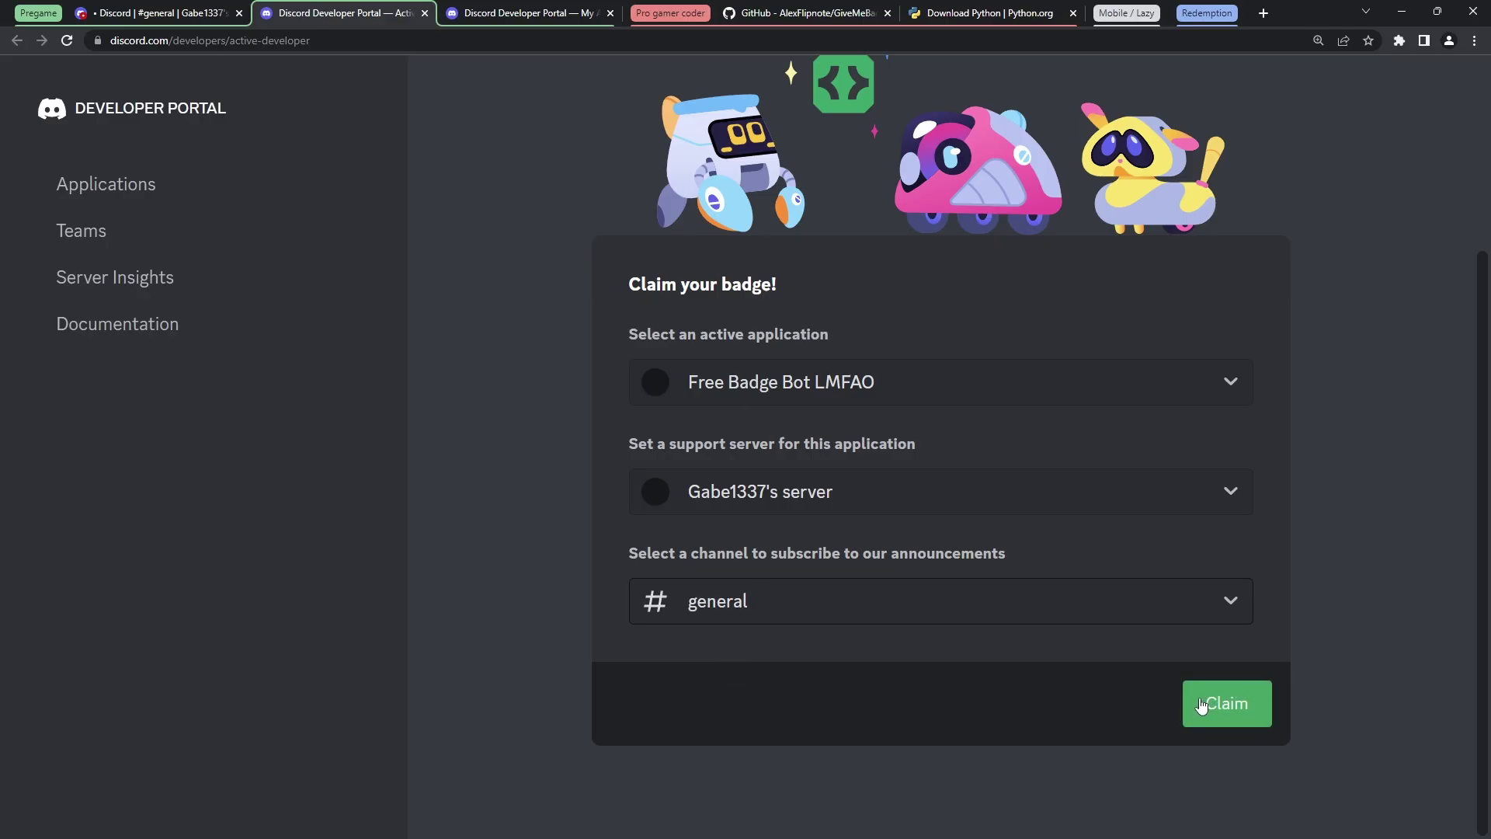
pyautogui.scroll(1, 1073, 558)
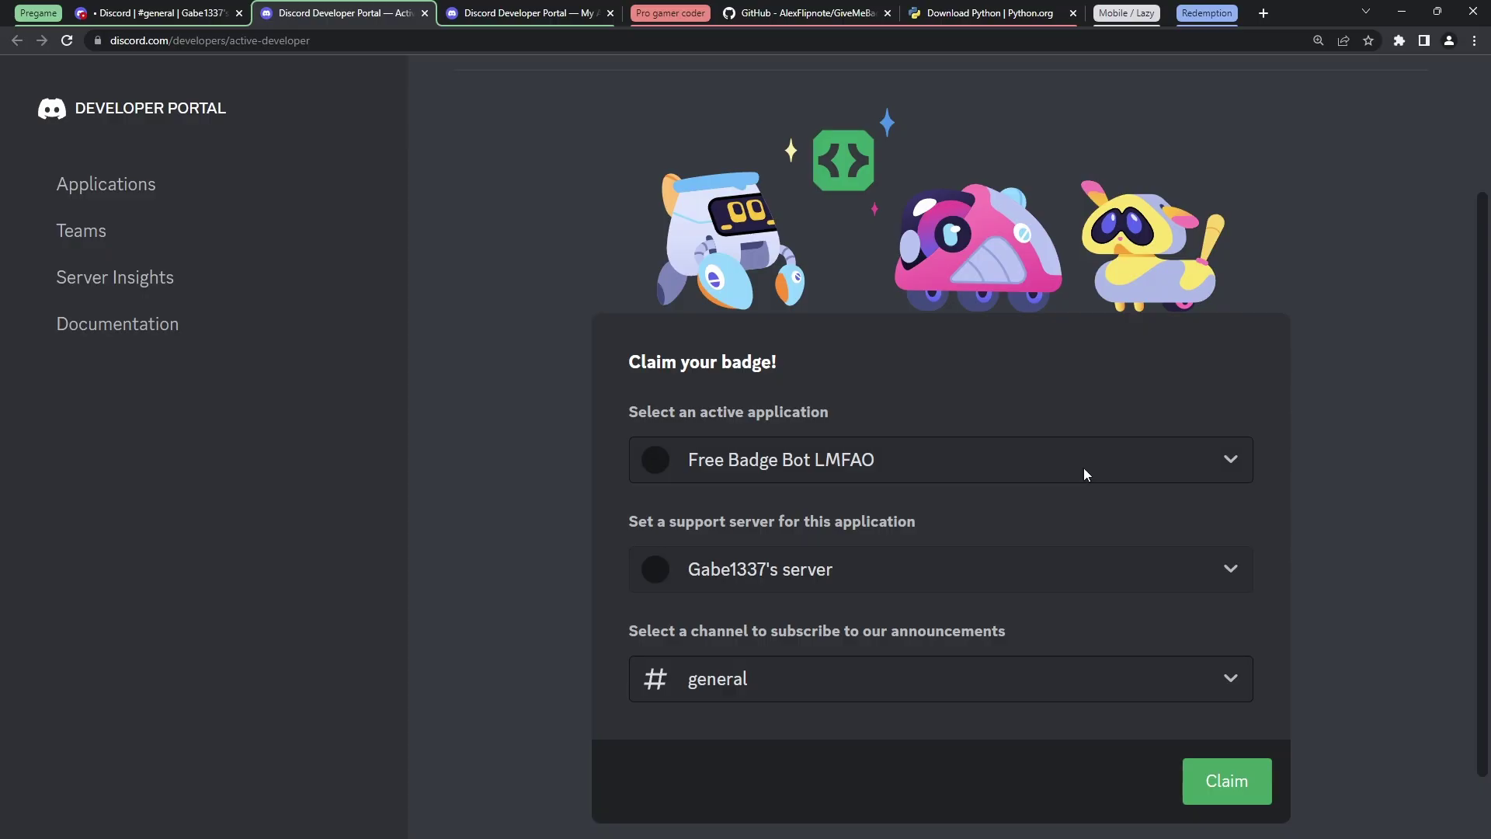
# Step: Return to the server in Discord, place it beside the terminal running the bot script, and close that terminal
pyautogui.hotkey('ctrl', 'shift', 'Tab')
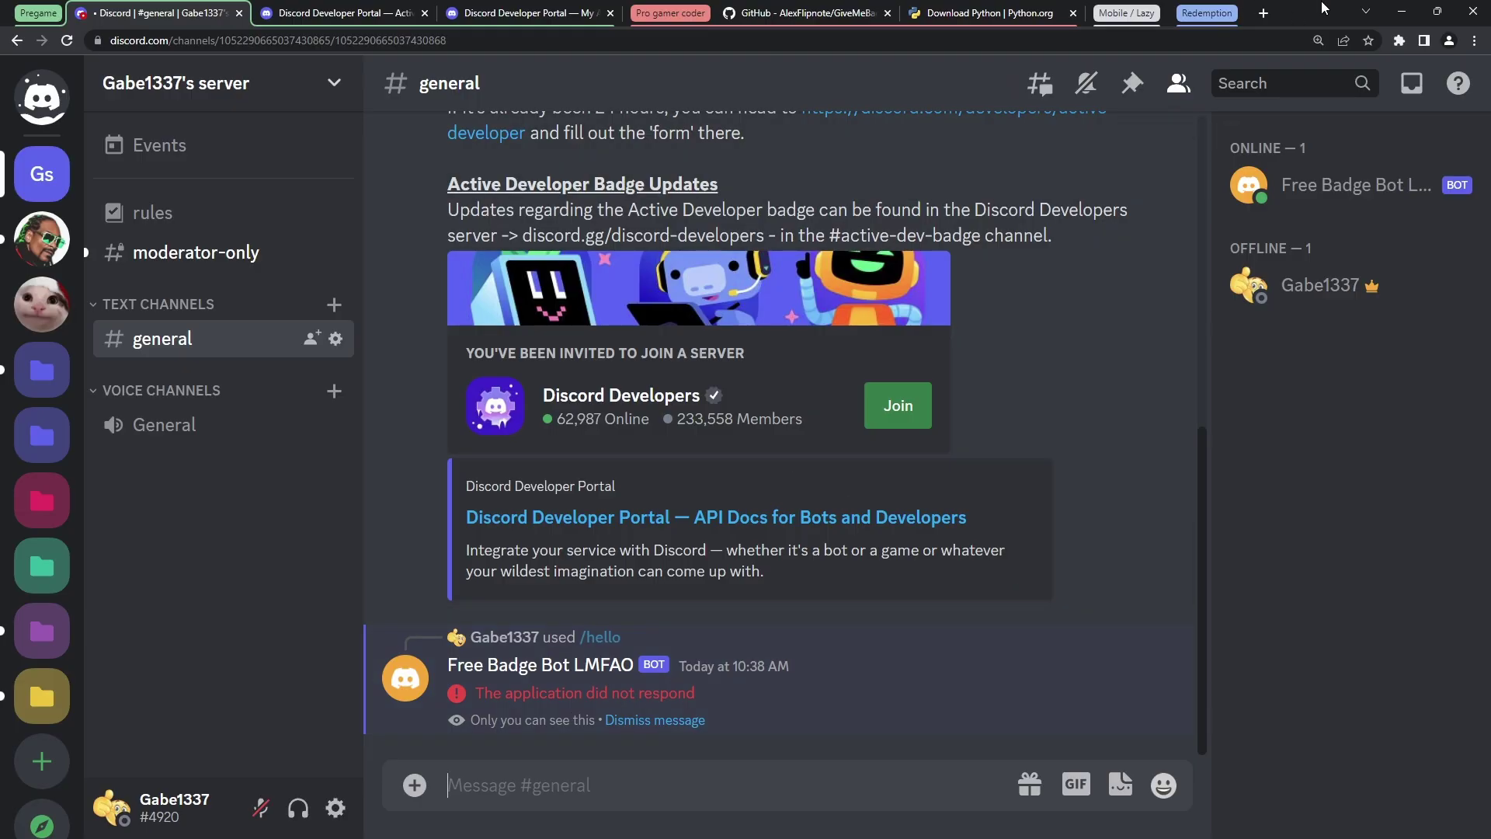
pyautogui.press('super+Right')
pyautogui.click(477, 407)
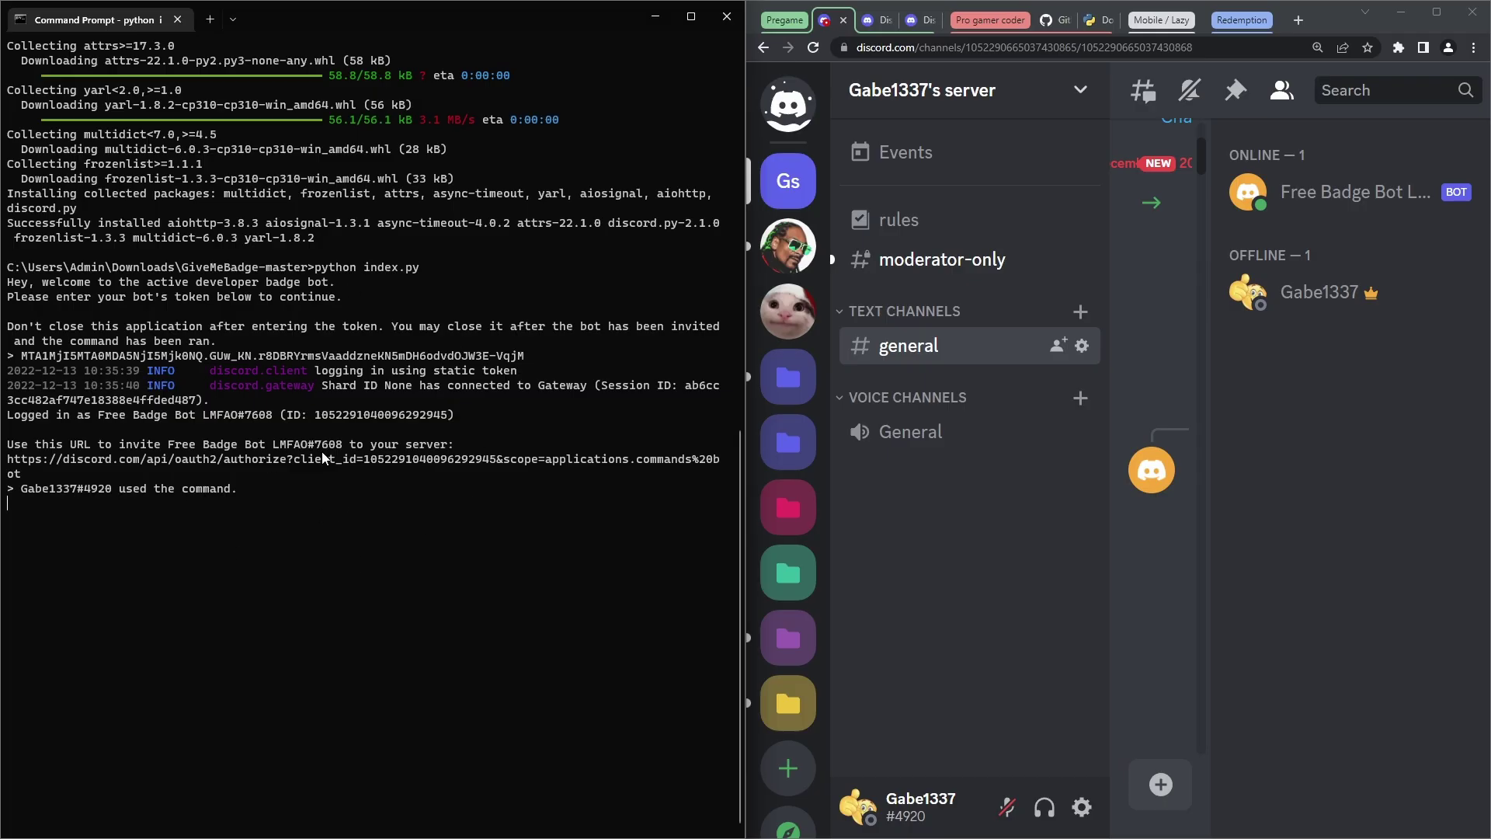
pyautogui.click(1281, 90)
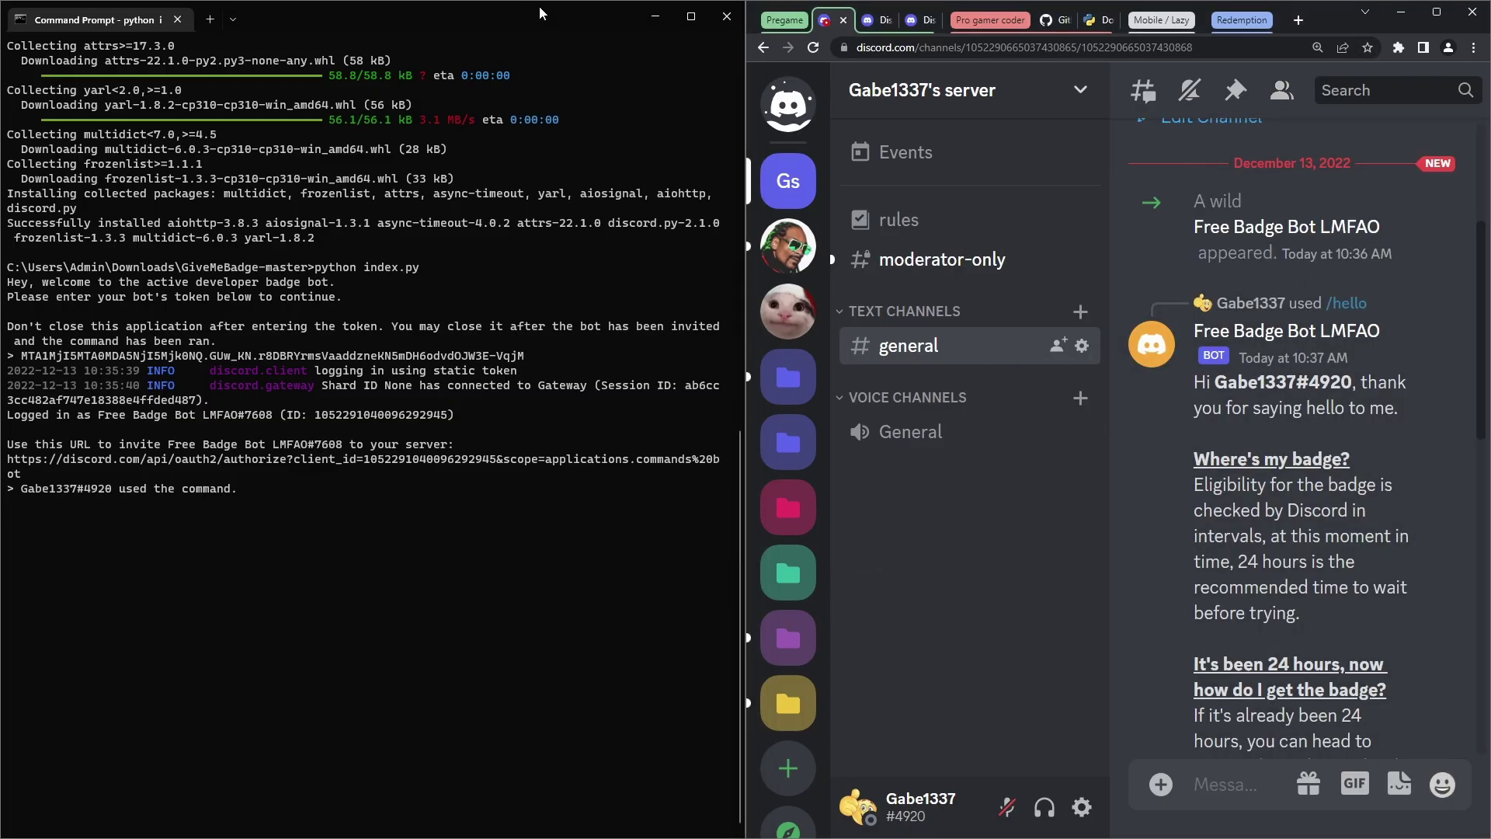
pyautogui.click(1281, 90)
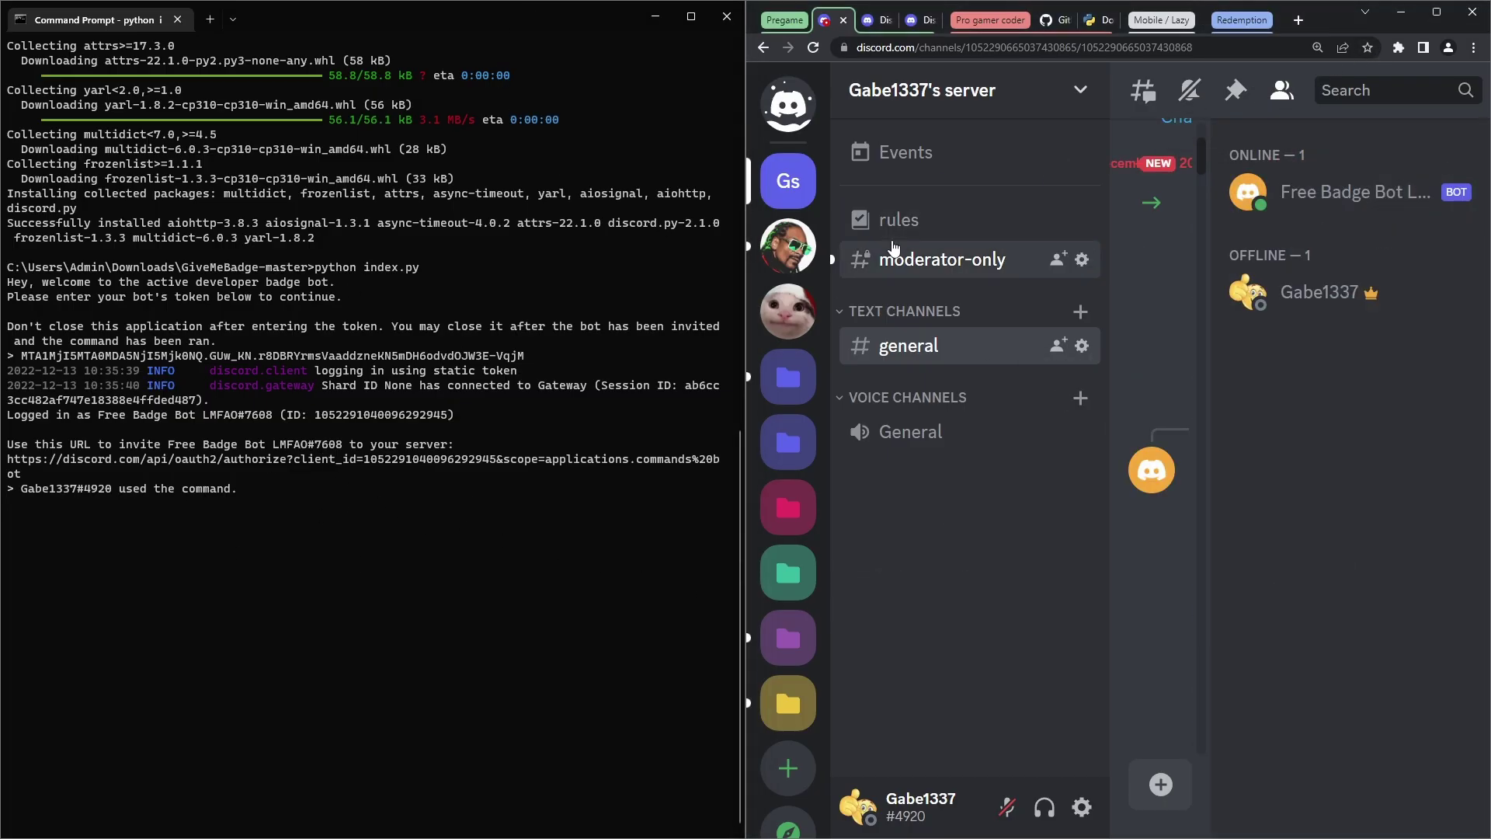
pyautogui.click(723, 11)
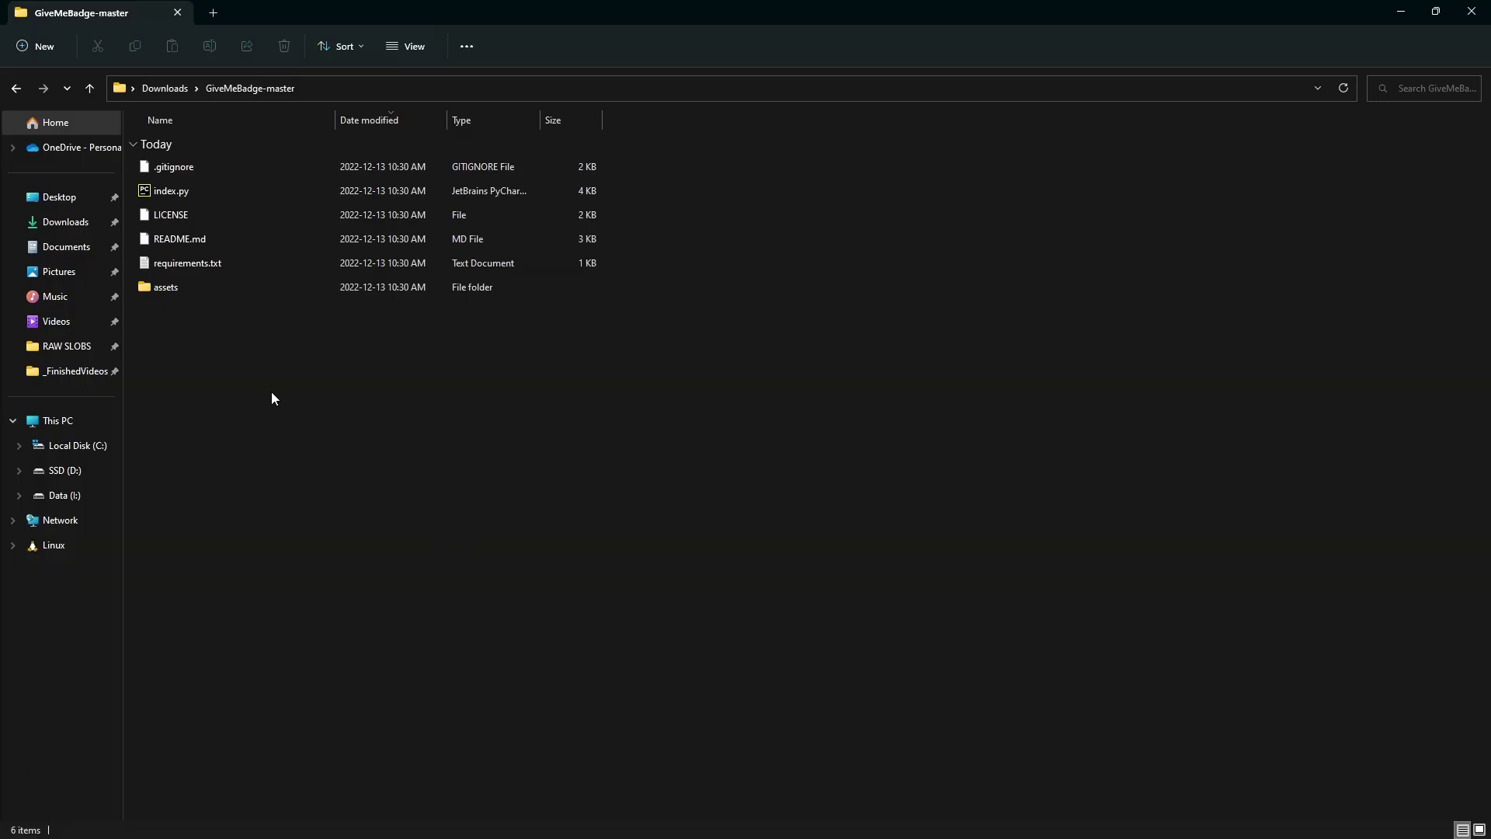
# Step: Open a terminal in the GiveMeBadge-master folder and run python index.py
pyautogui.rightClick(344, 401)
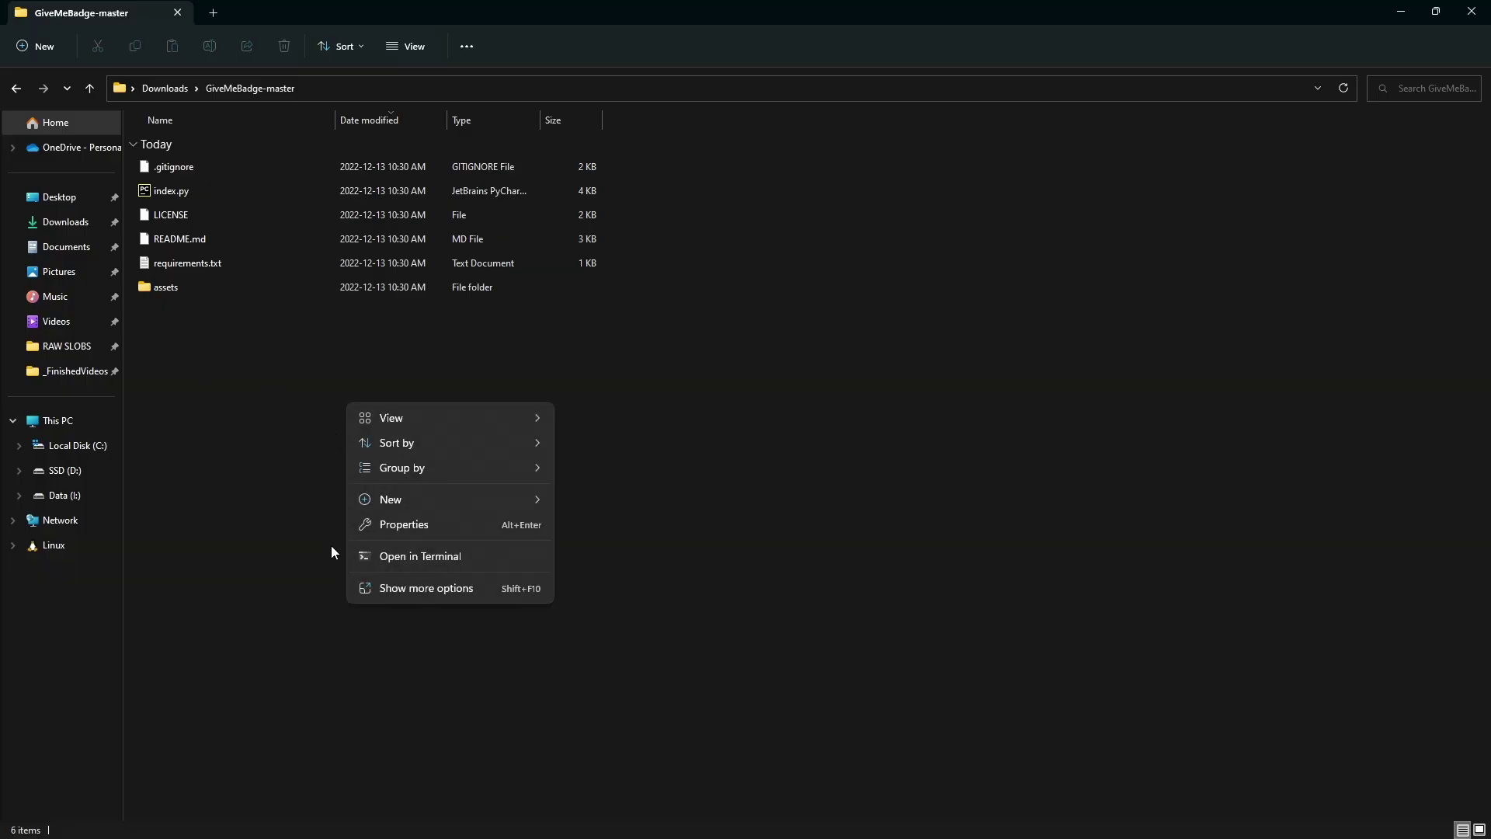
pyautogui.click(408, 560)
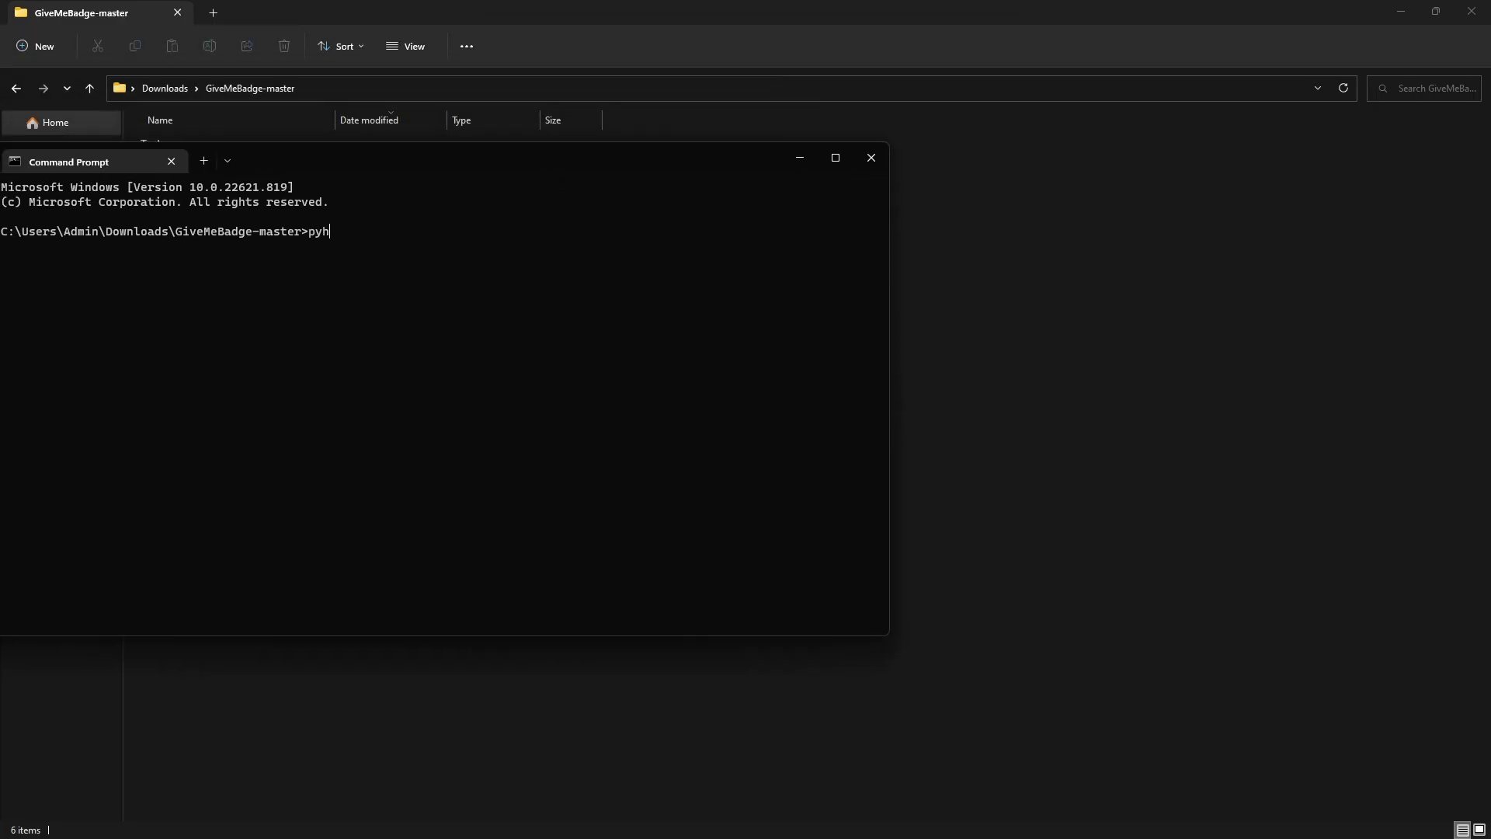
pyautogui.write('python index.py')
pyautogui.press('Return')
# Step: Submit the bot's token at the script's token prompt and run /hello in Discord's general channel
pyautogui.hotkey('ctrl', 'v')
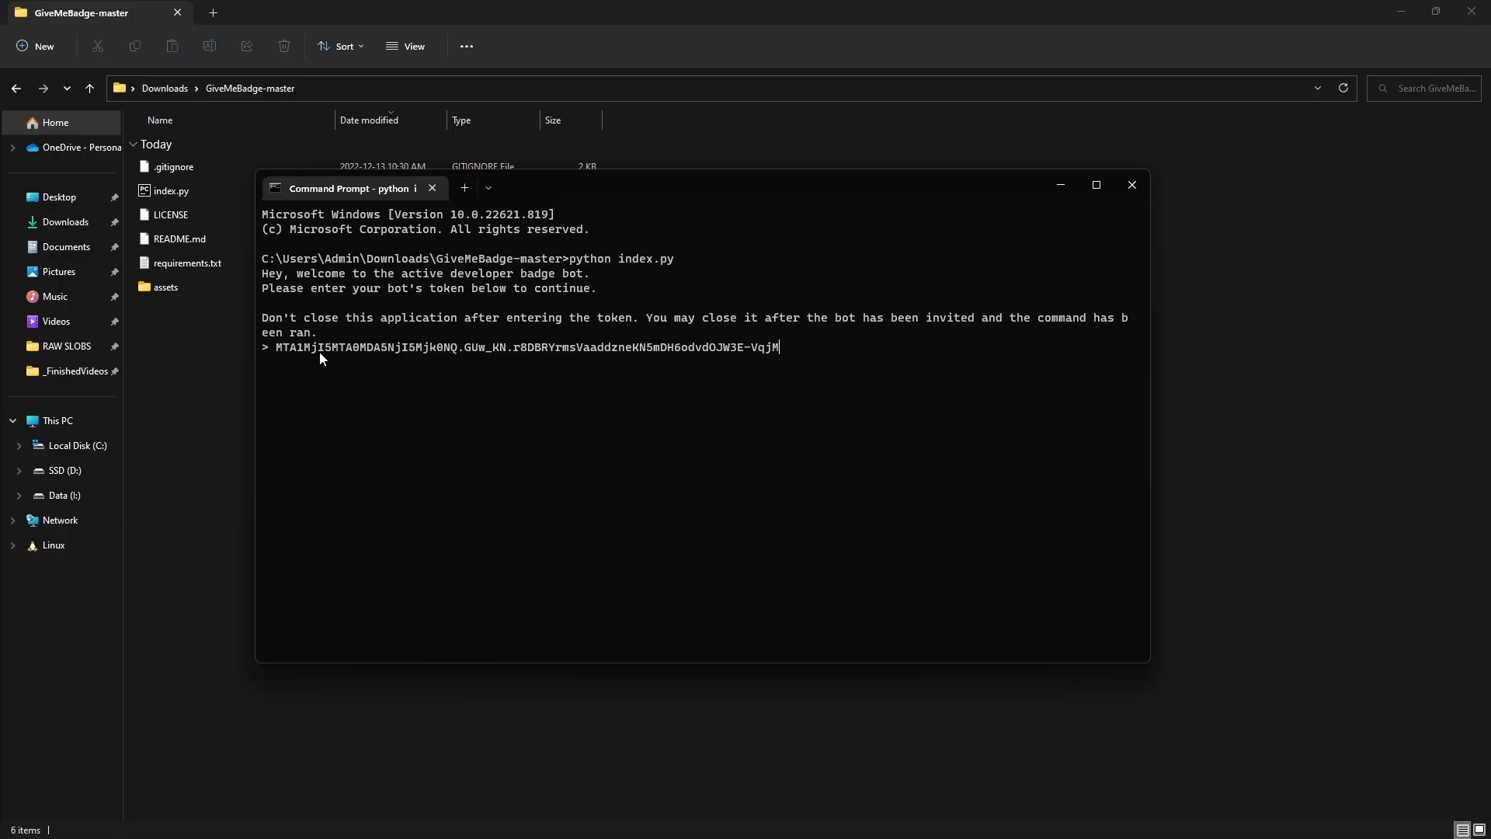
pyautogui.press('Return')
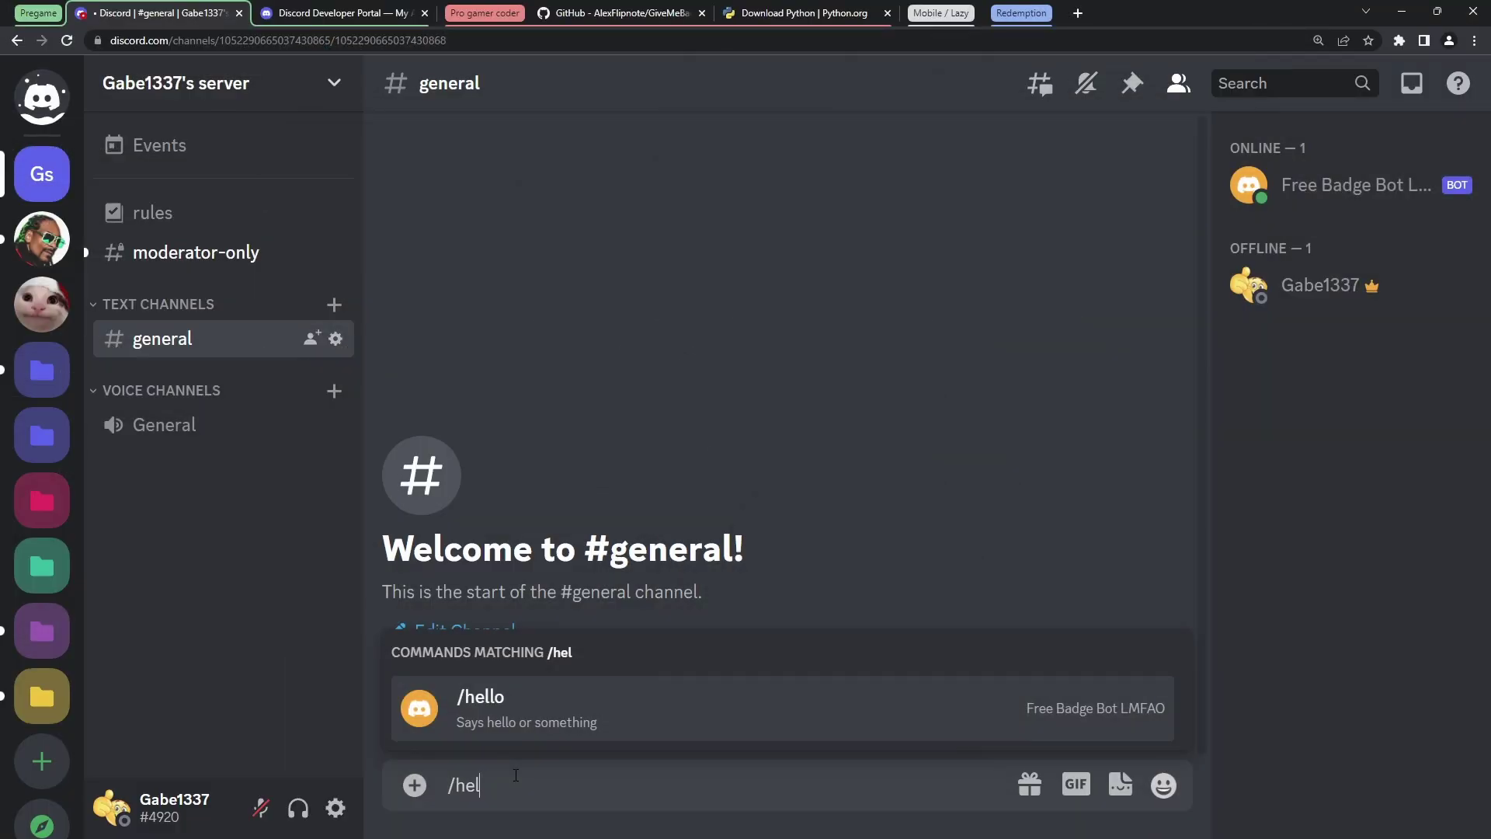
pyautogui.press('Return')
pyautogui.press('Return')
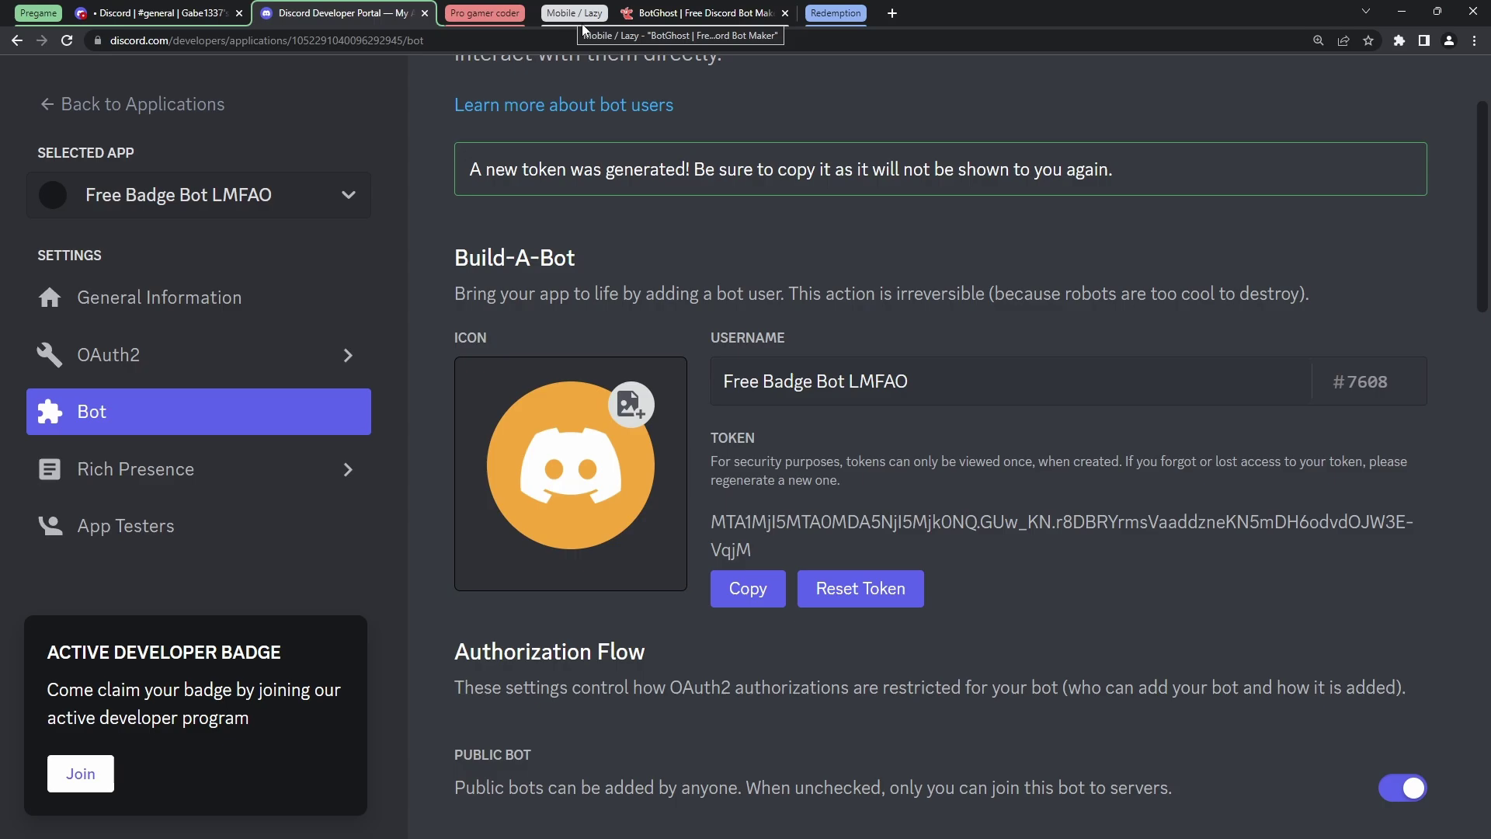
# Step: Switch to the BotGhost website, start creating a bot, and authorize BotGhost to access the Discord account
pyautogui.click(649, 14)
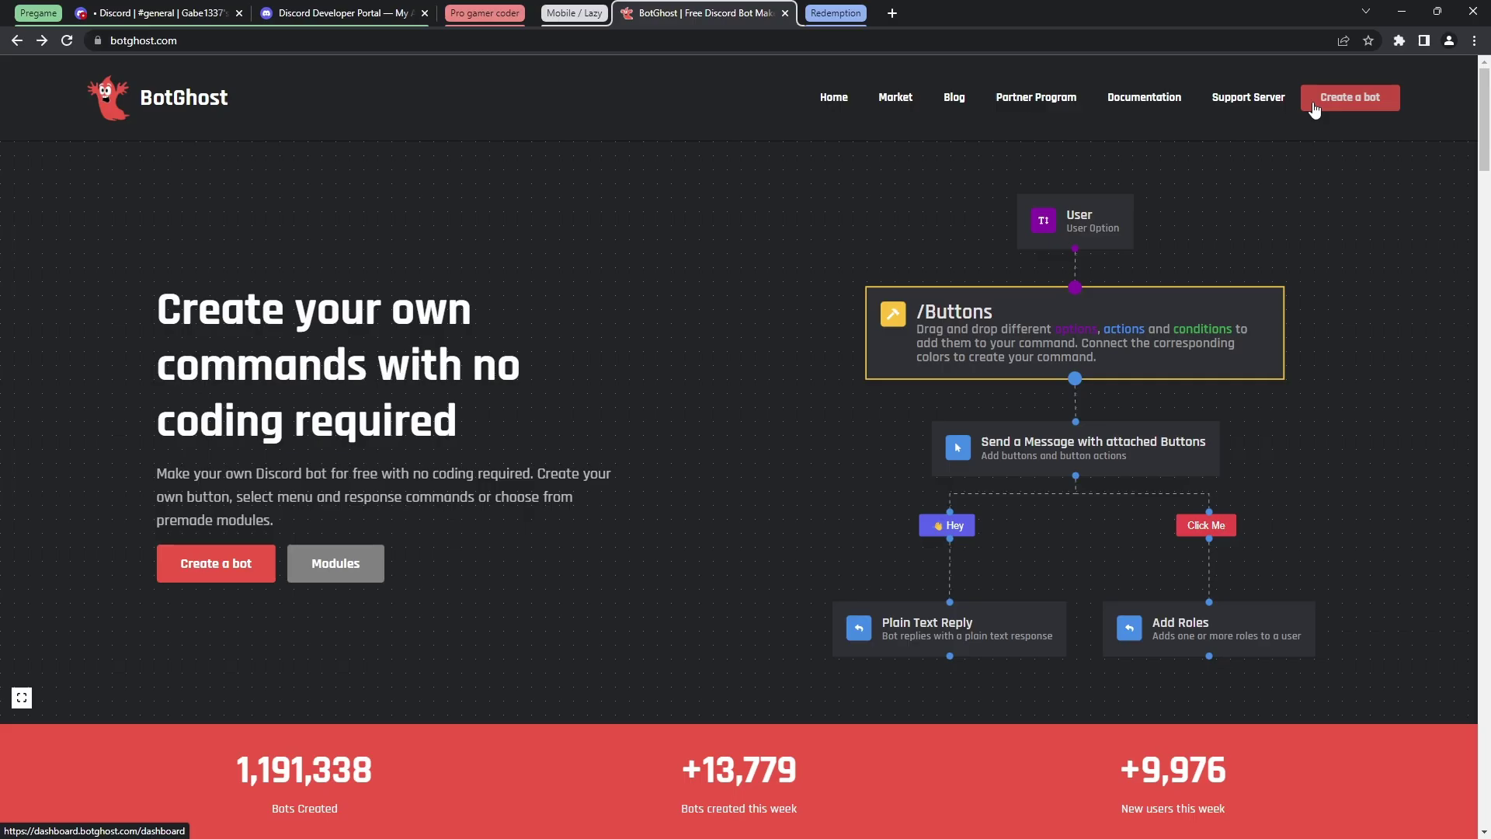
pyautogui.click(192, 573)
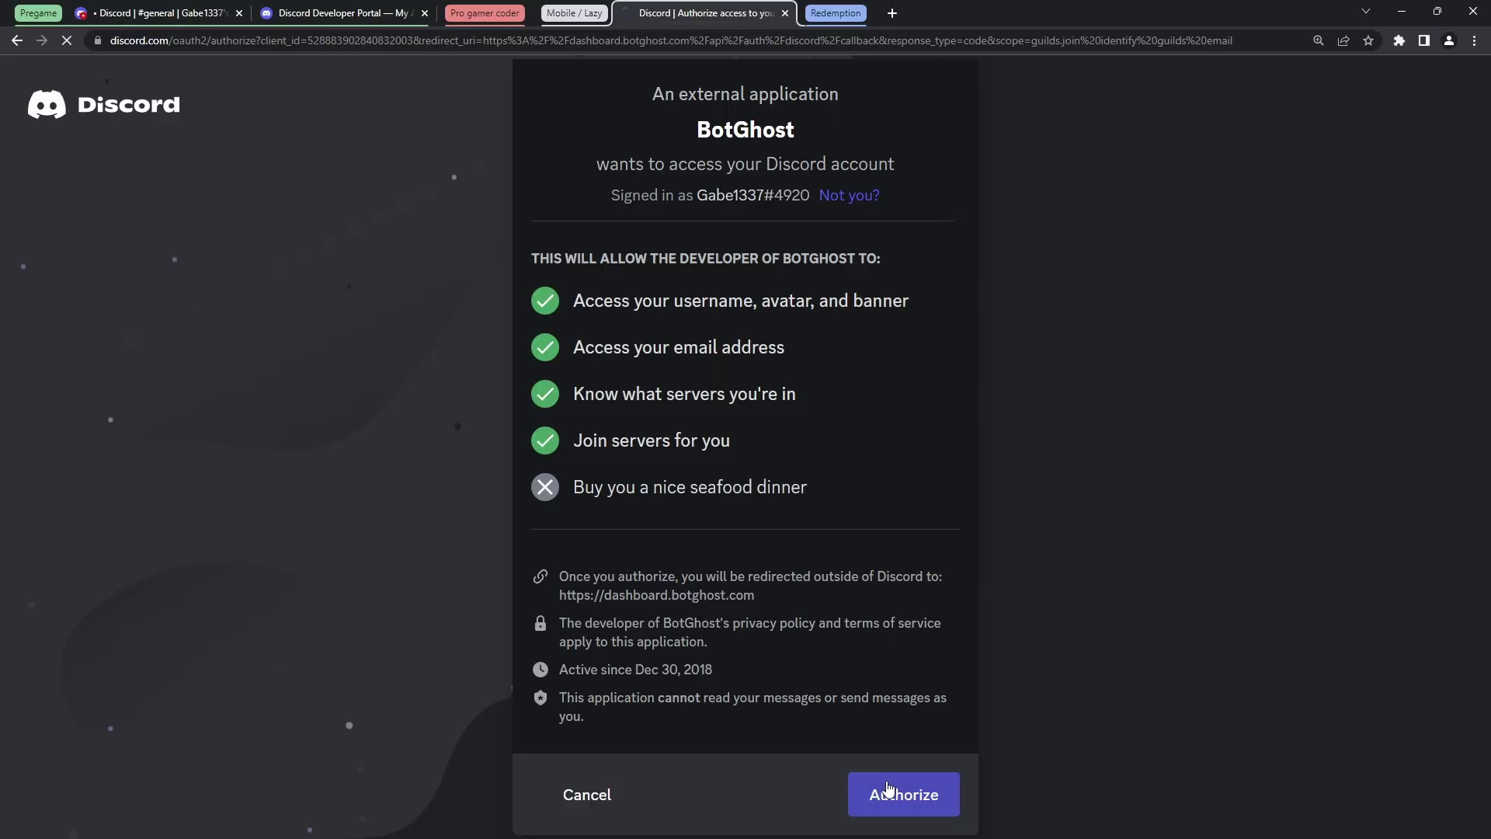
pyautogui.click(885, 789)
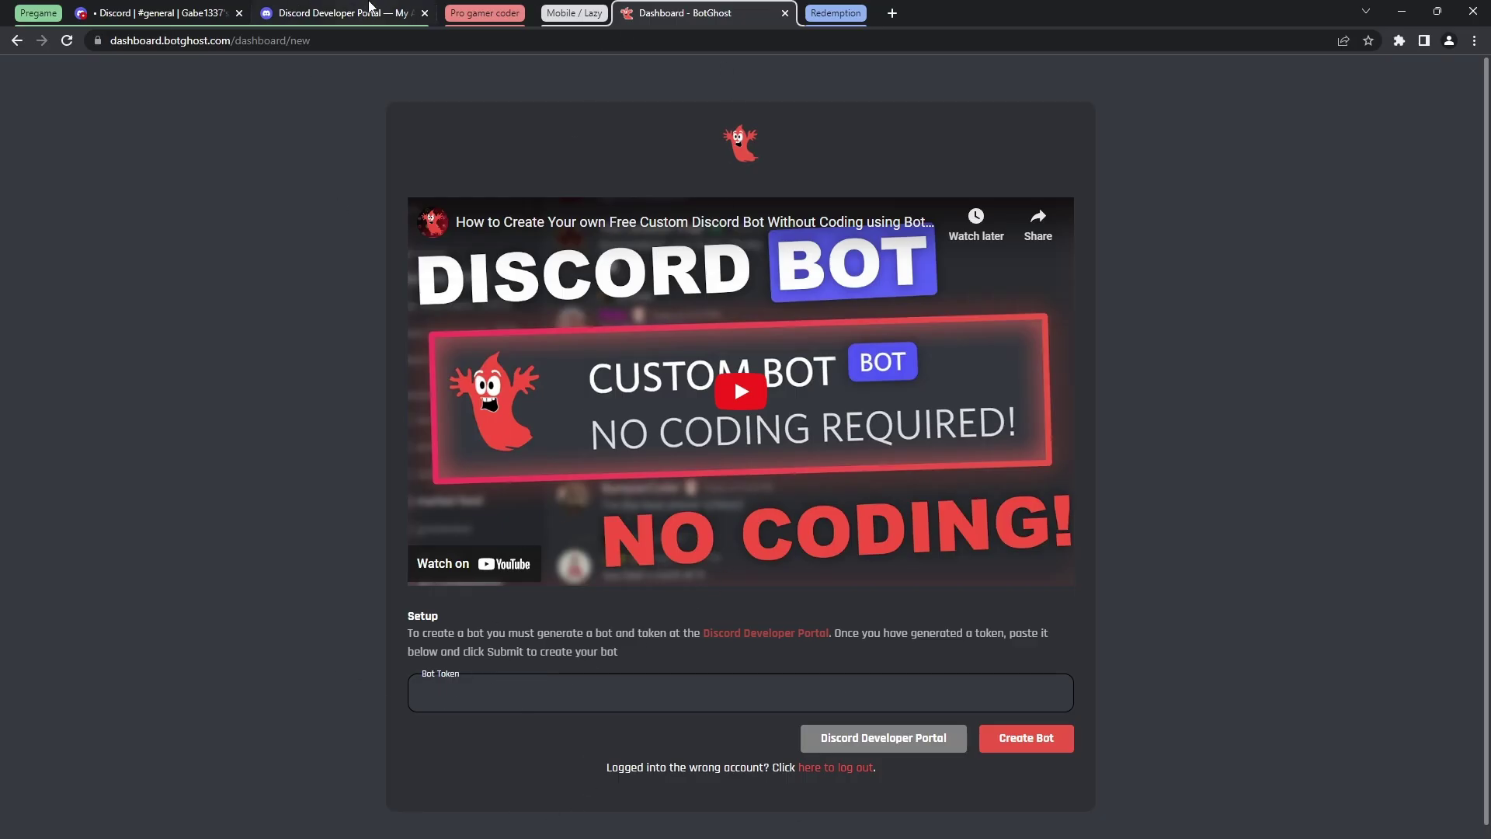
# Step: Create the BotGhost bot with the token copied from the Discord Developer Portal, and open its Active Developer Badge module
pyautogui.click(370, 7)
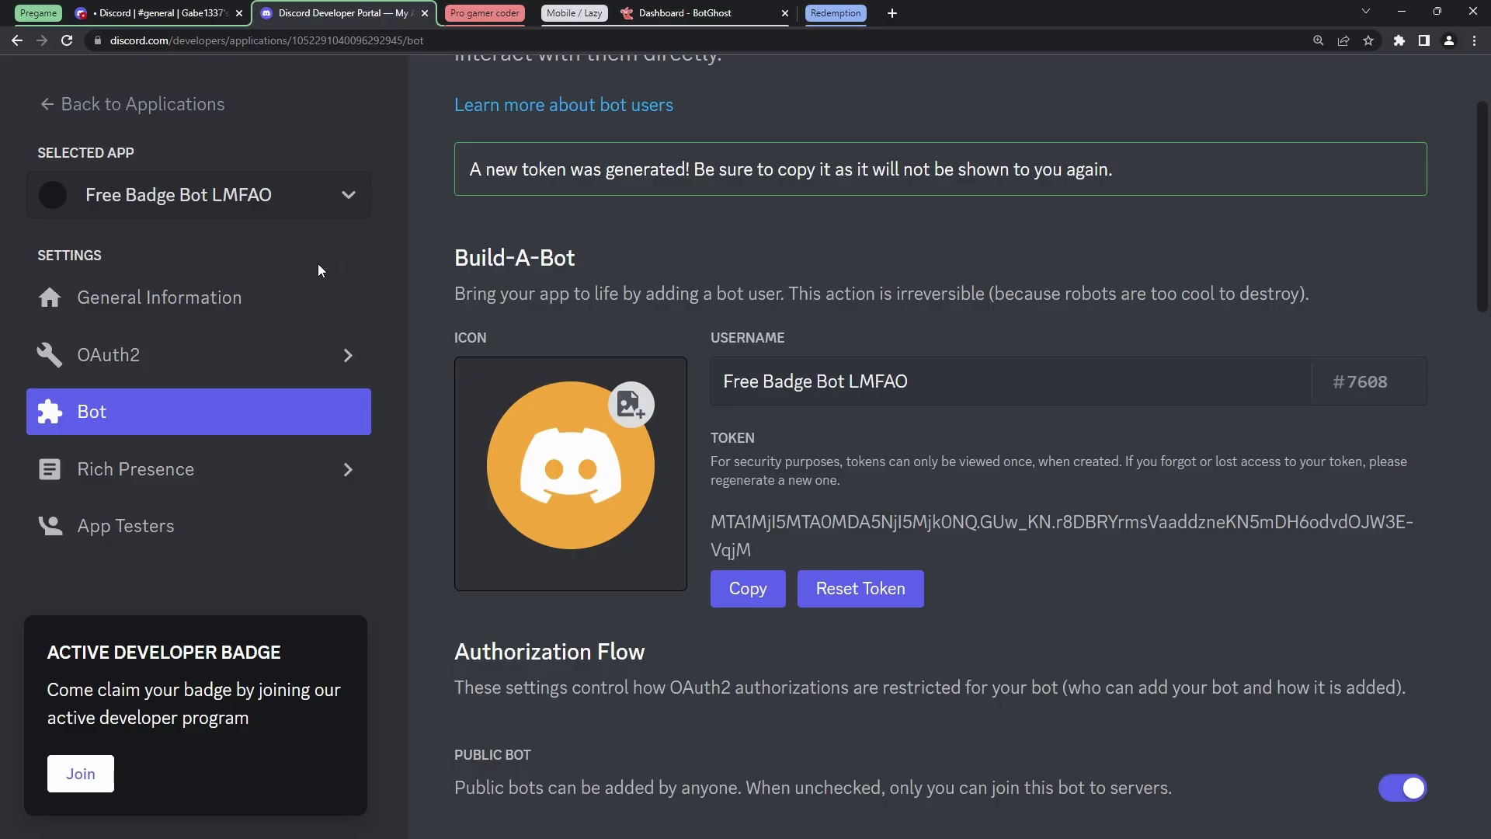
pyautogui.click(755, 588)
pyautogui.click(683, 13)
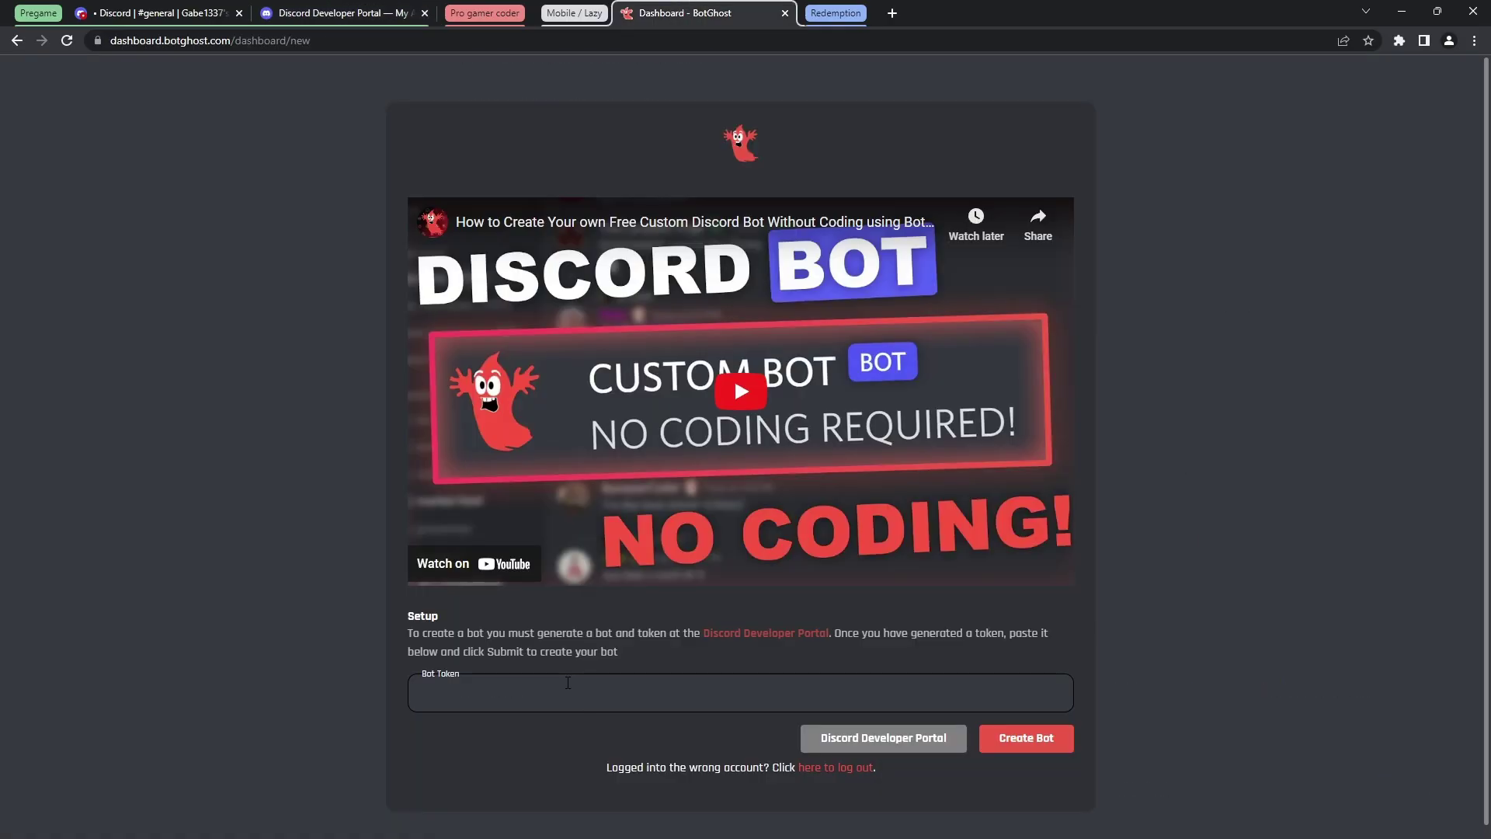
pyautogui.click(565, 691)
pyautogui.hotkey('ctrl', 'v')
pyautogui.click(1021, 734)
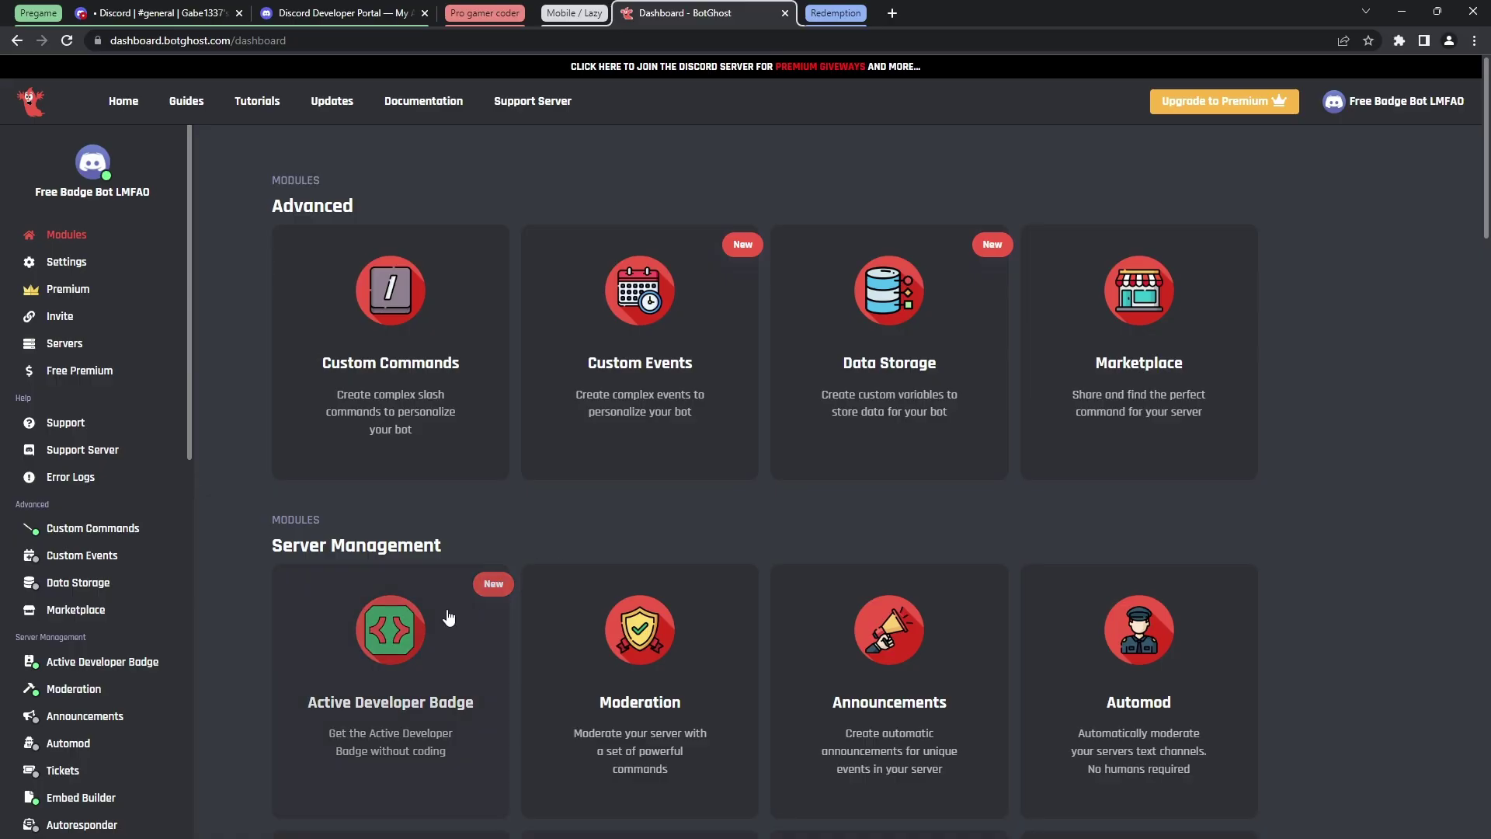
pyautogui.click(413, 699)
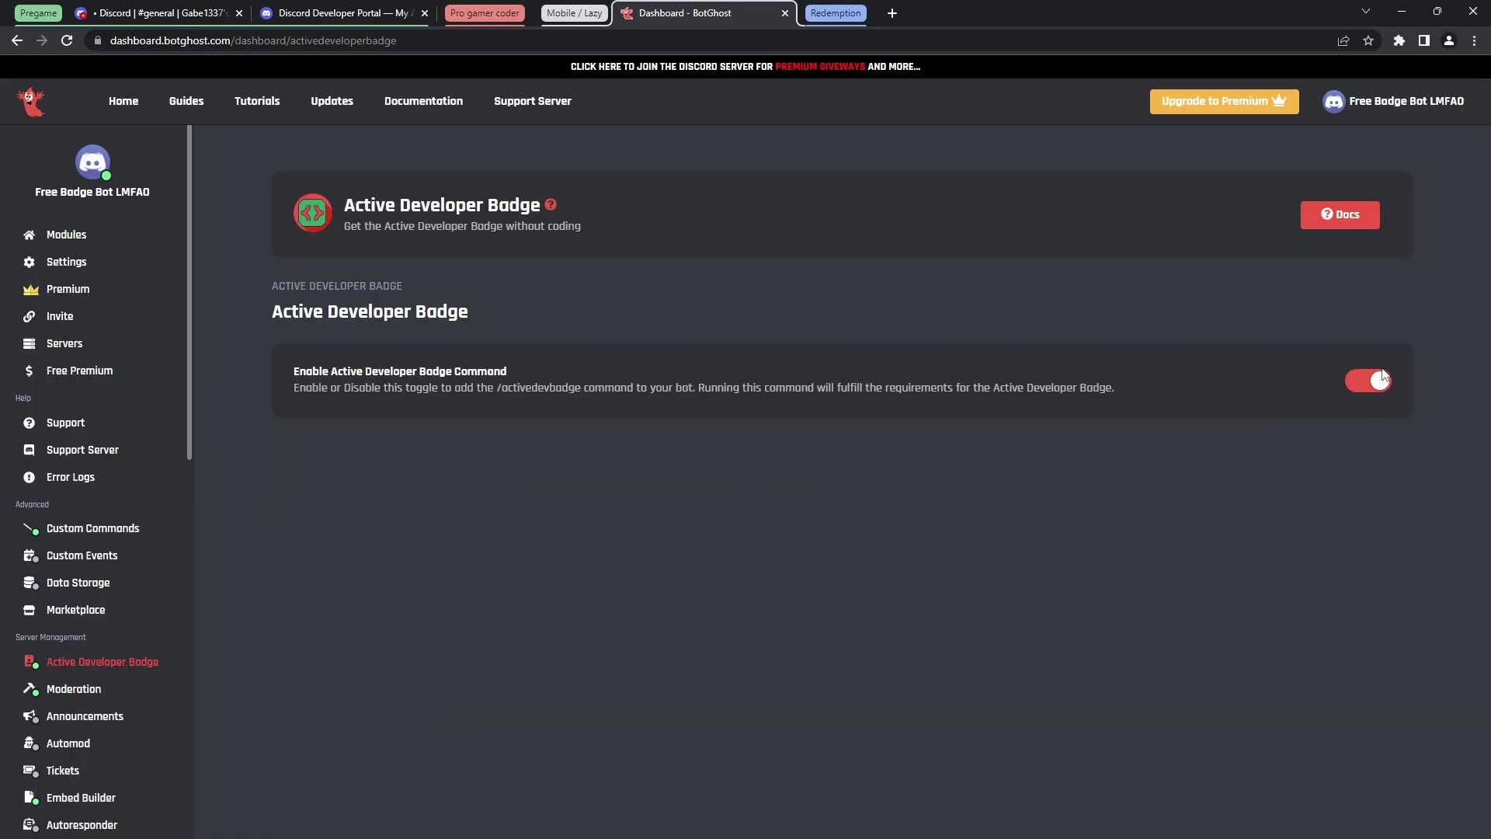
# Step: Invite Free Badge Bot LMFAO to the account owner's server with Administrator permission, and complete the human check
pyautogui.click(60, 315)
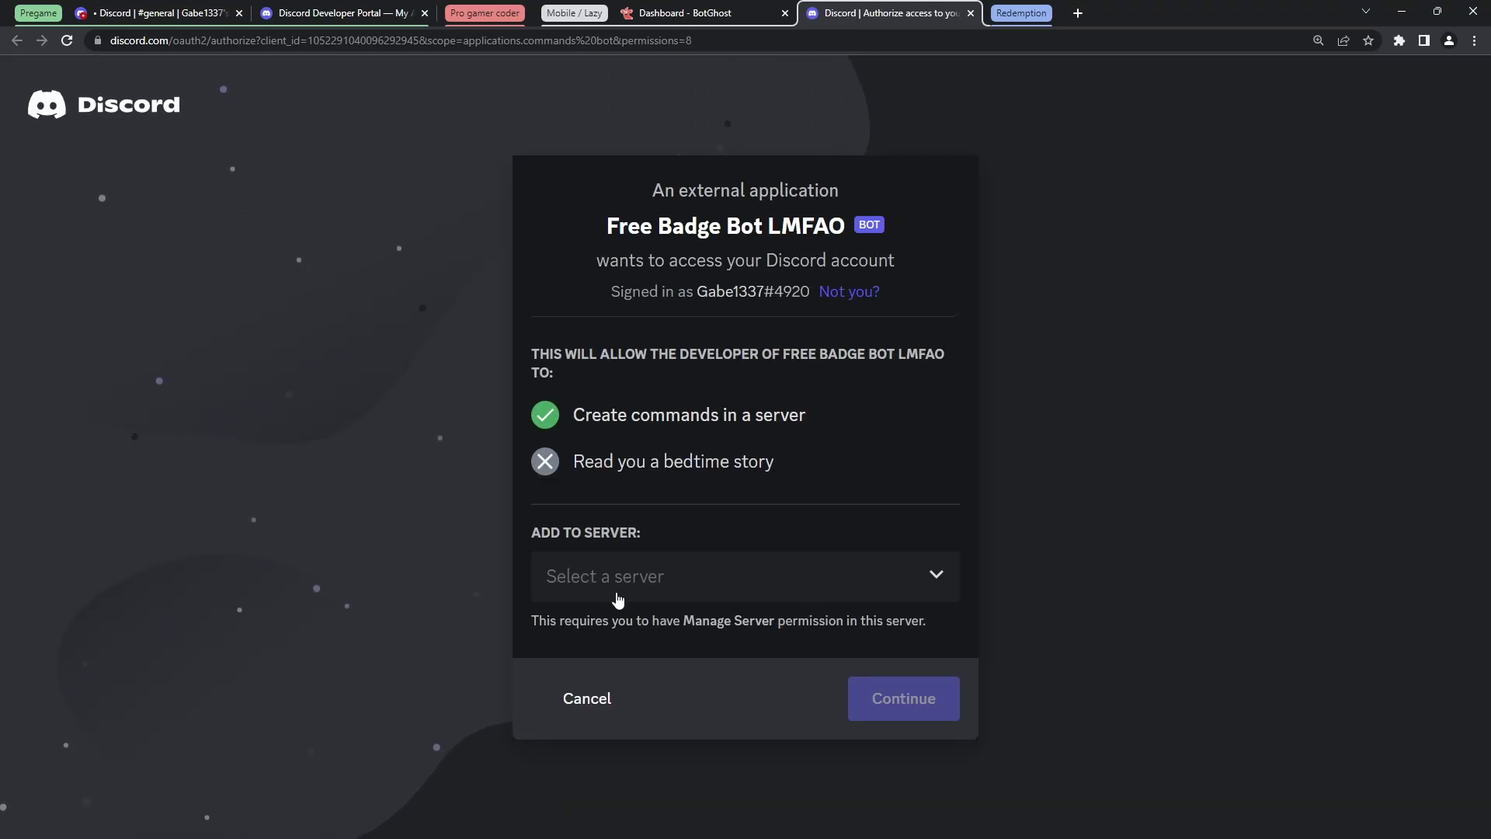
pyautogui.click(646, 560)
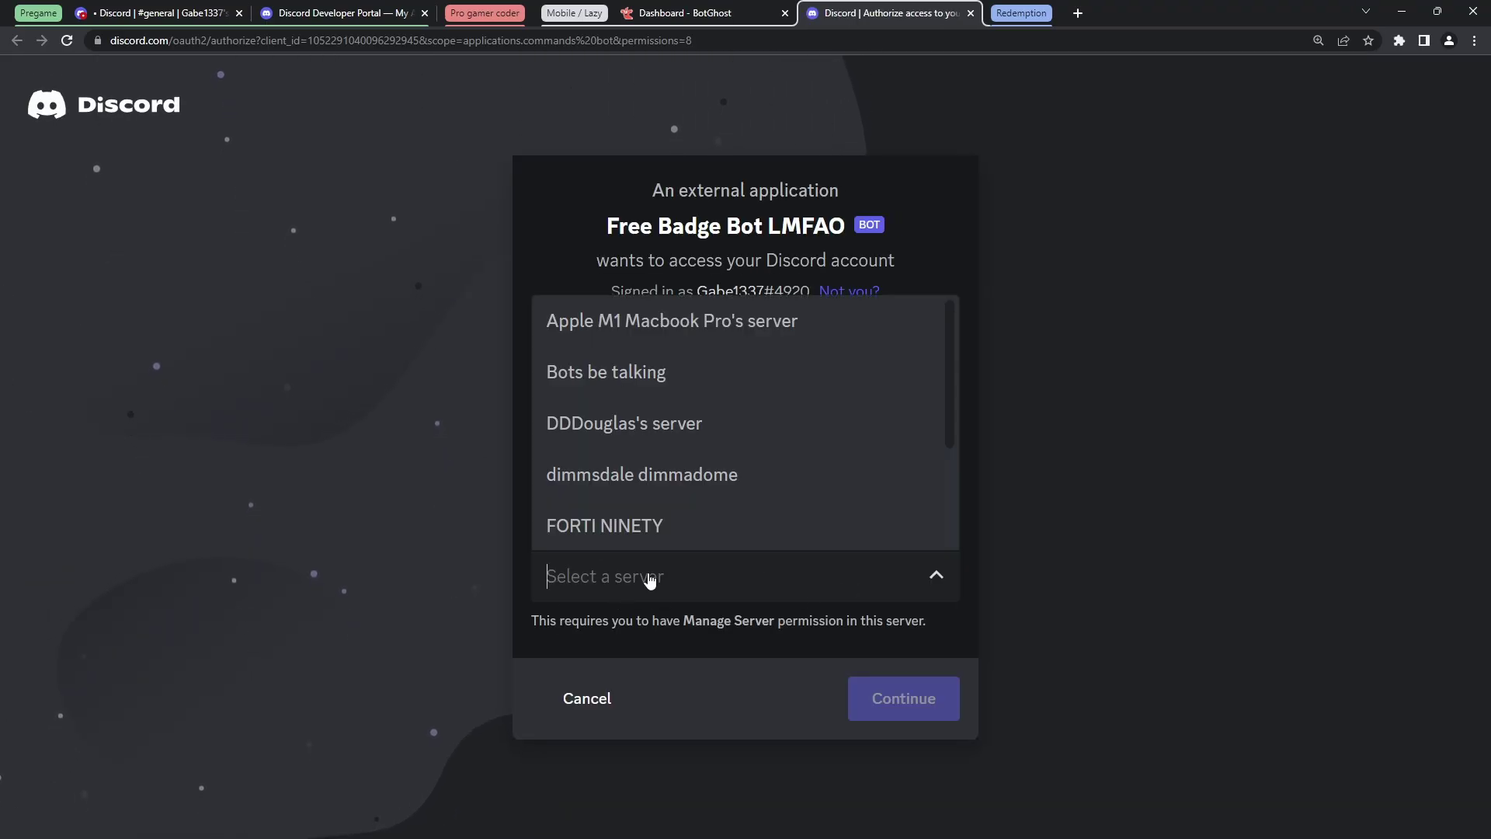
pyautogui.scroll(-2, 666, 436)
pyautogui.click(687, 423)
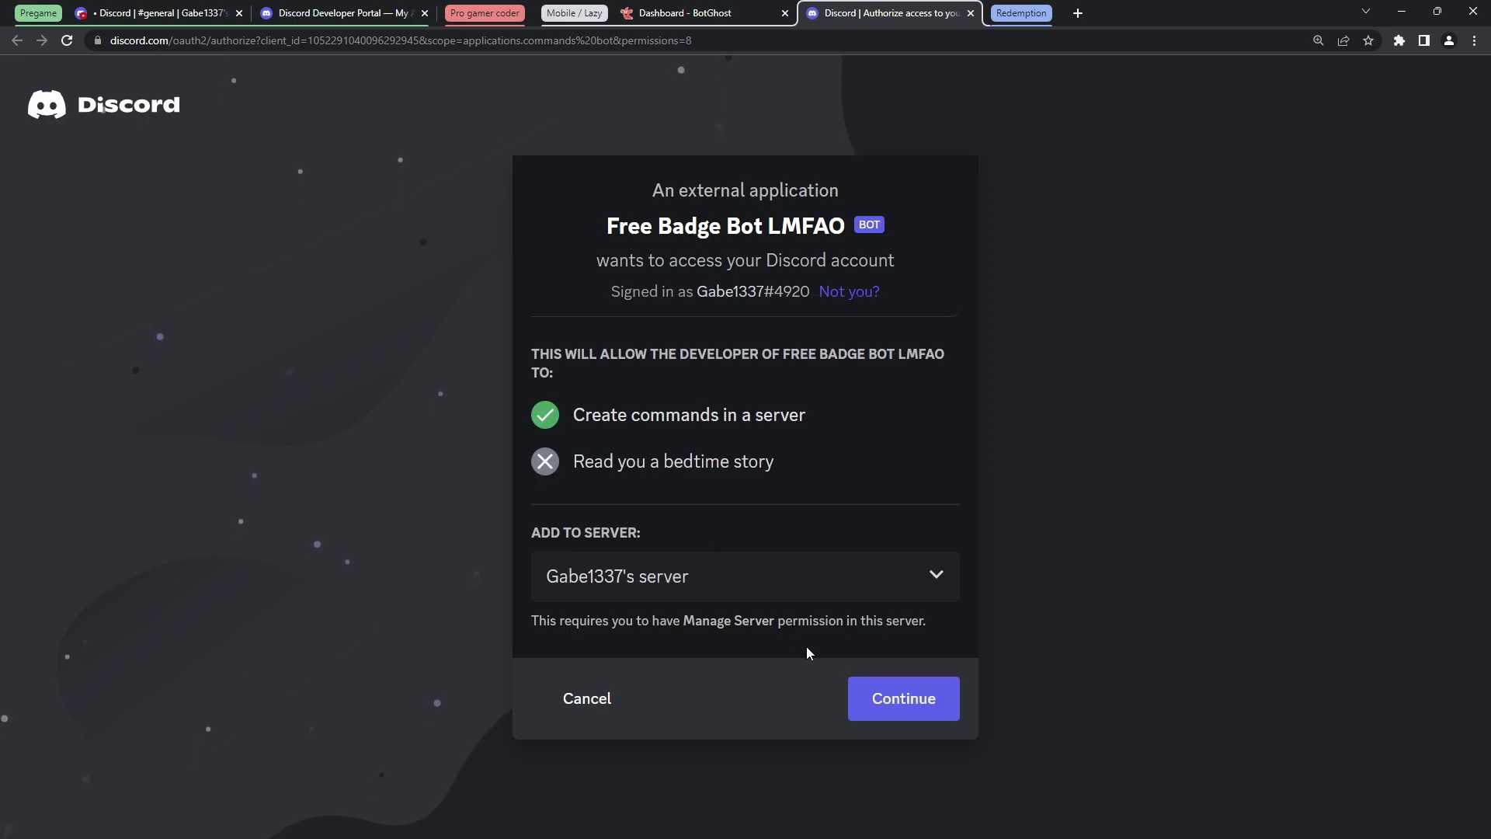
pyautogui.click(889, 712)
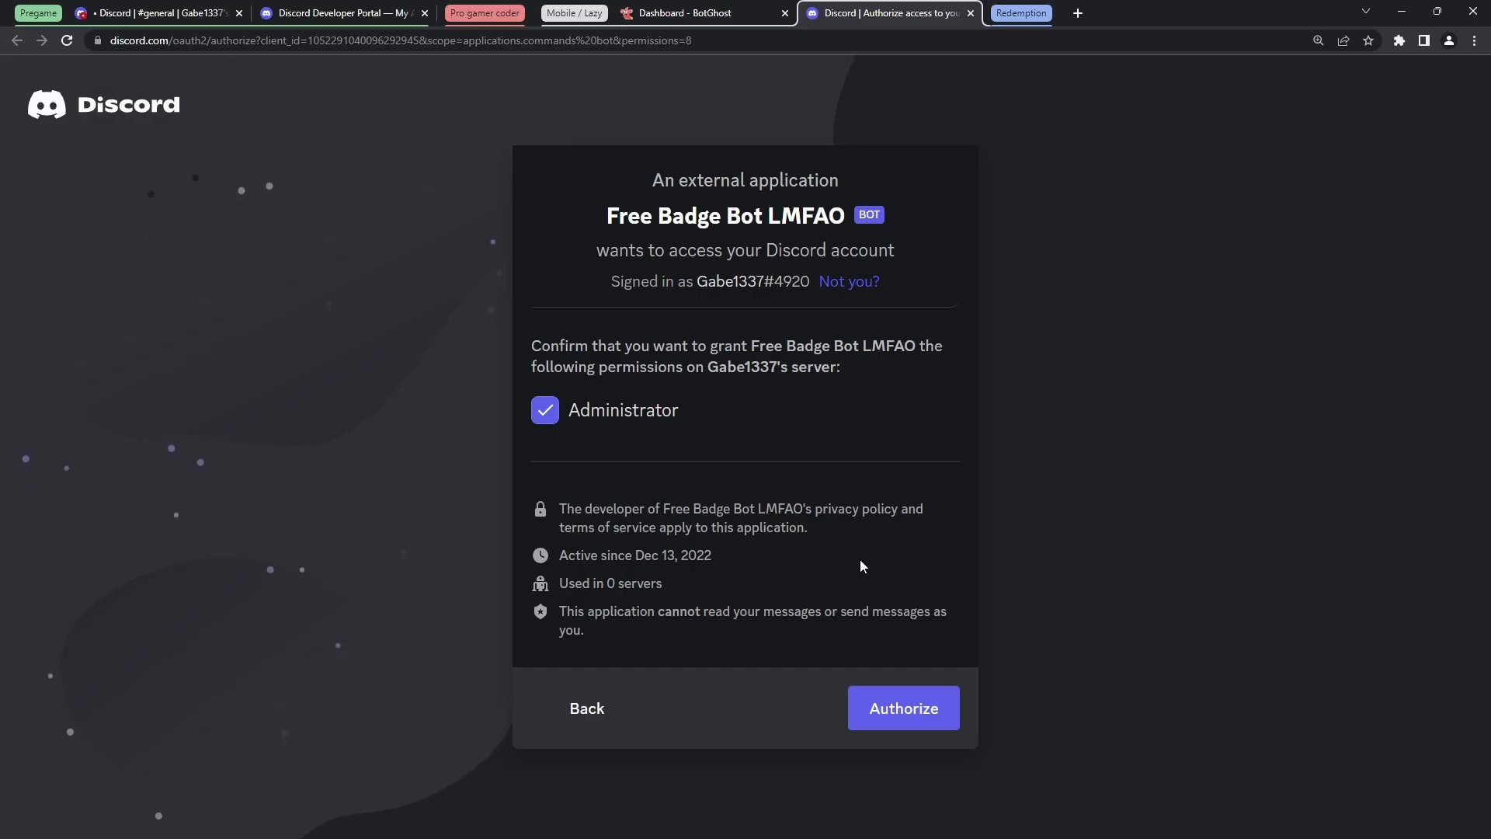
pyautogui.click(855, 713)
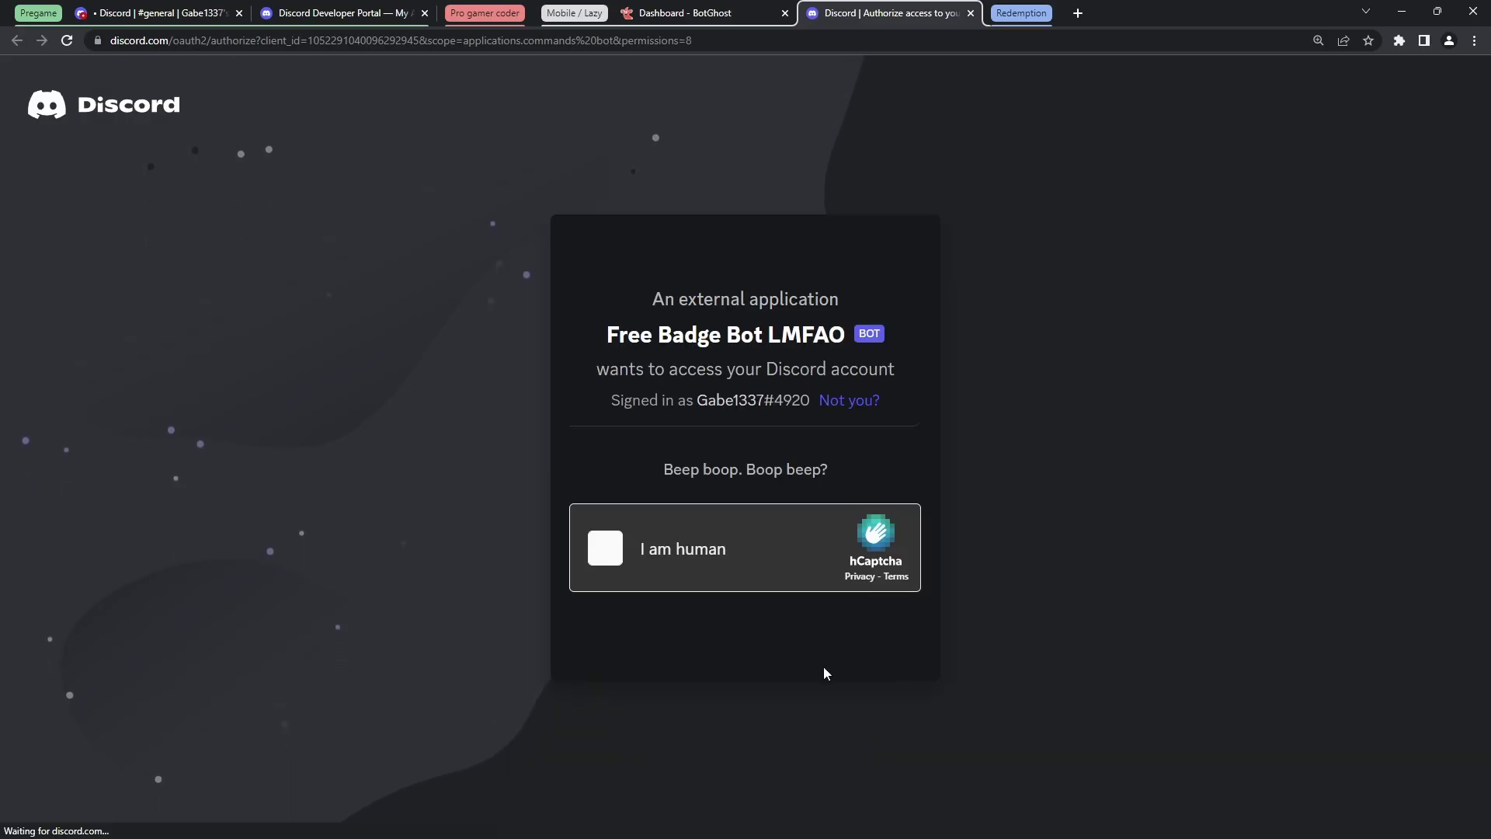
pyautogui.click(605, 548)
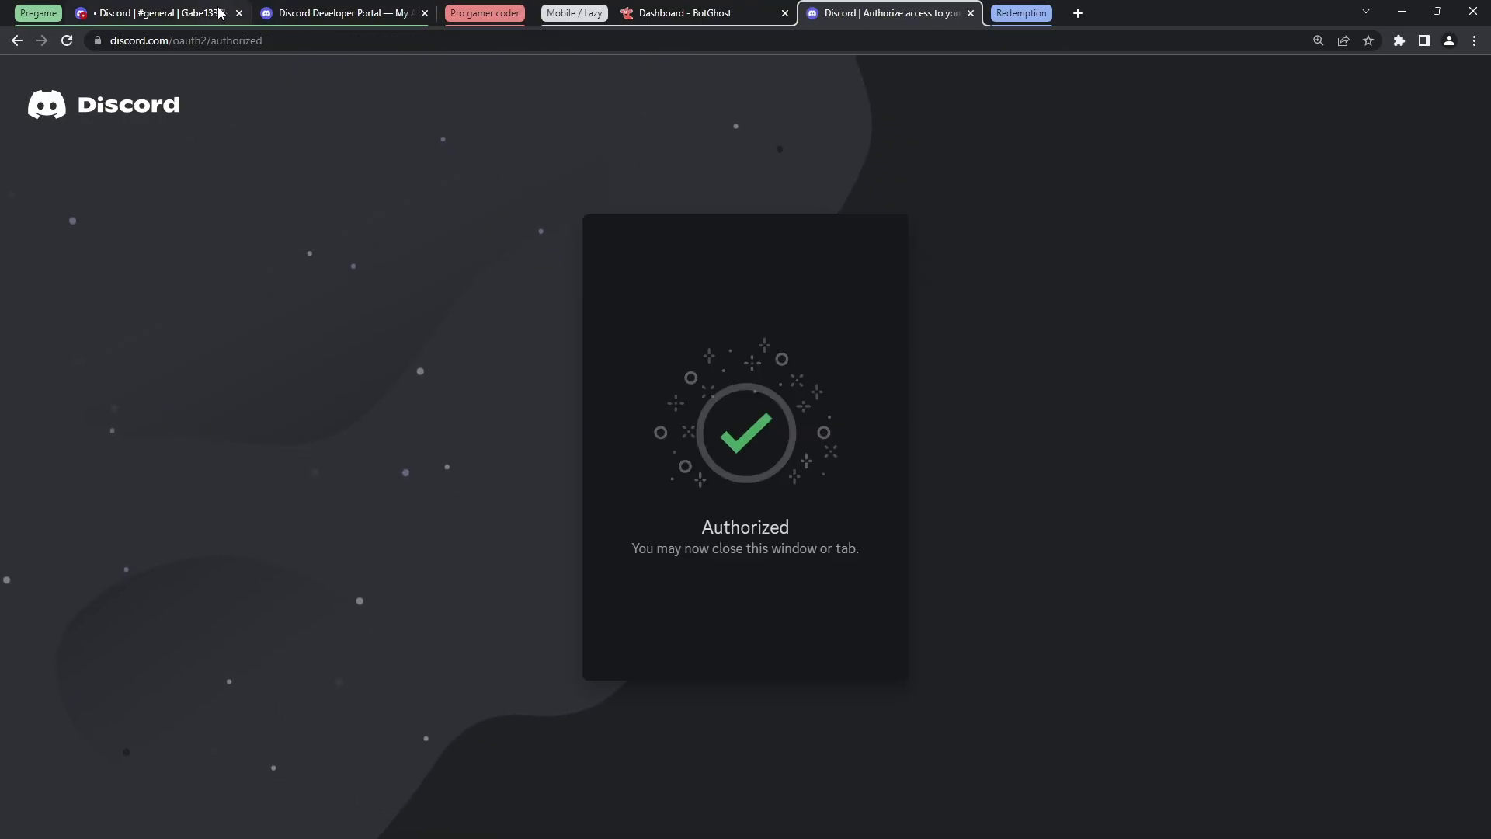
# Step: Switch to Discord and run the bot's /activedevbadge command in the general channel
pyautogui.click(192, 11)
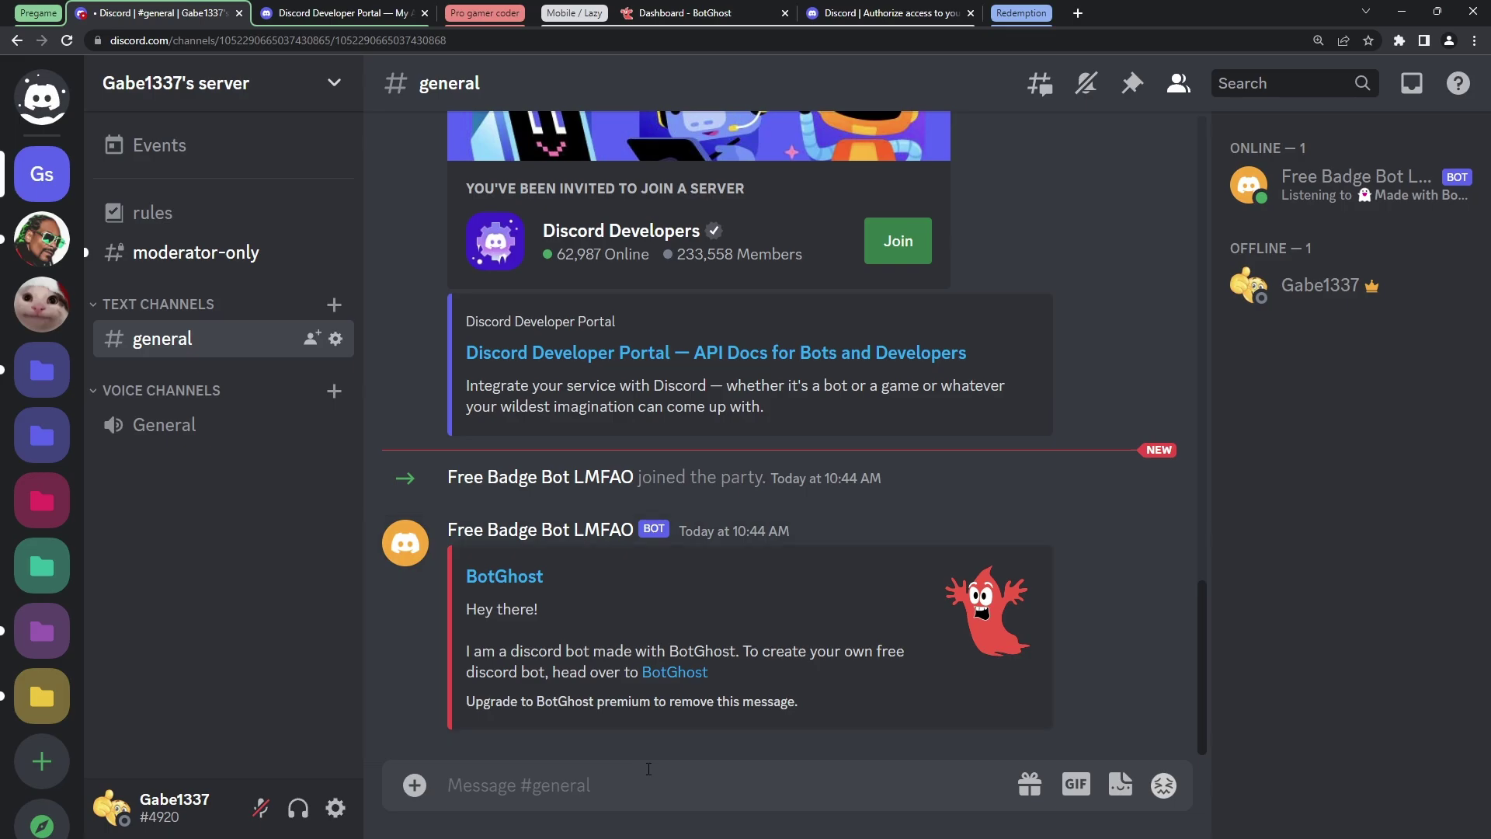
pyautogui.write('/')
pyautogui.click(547, 342)
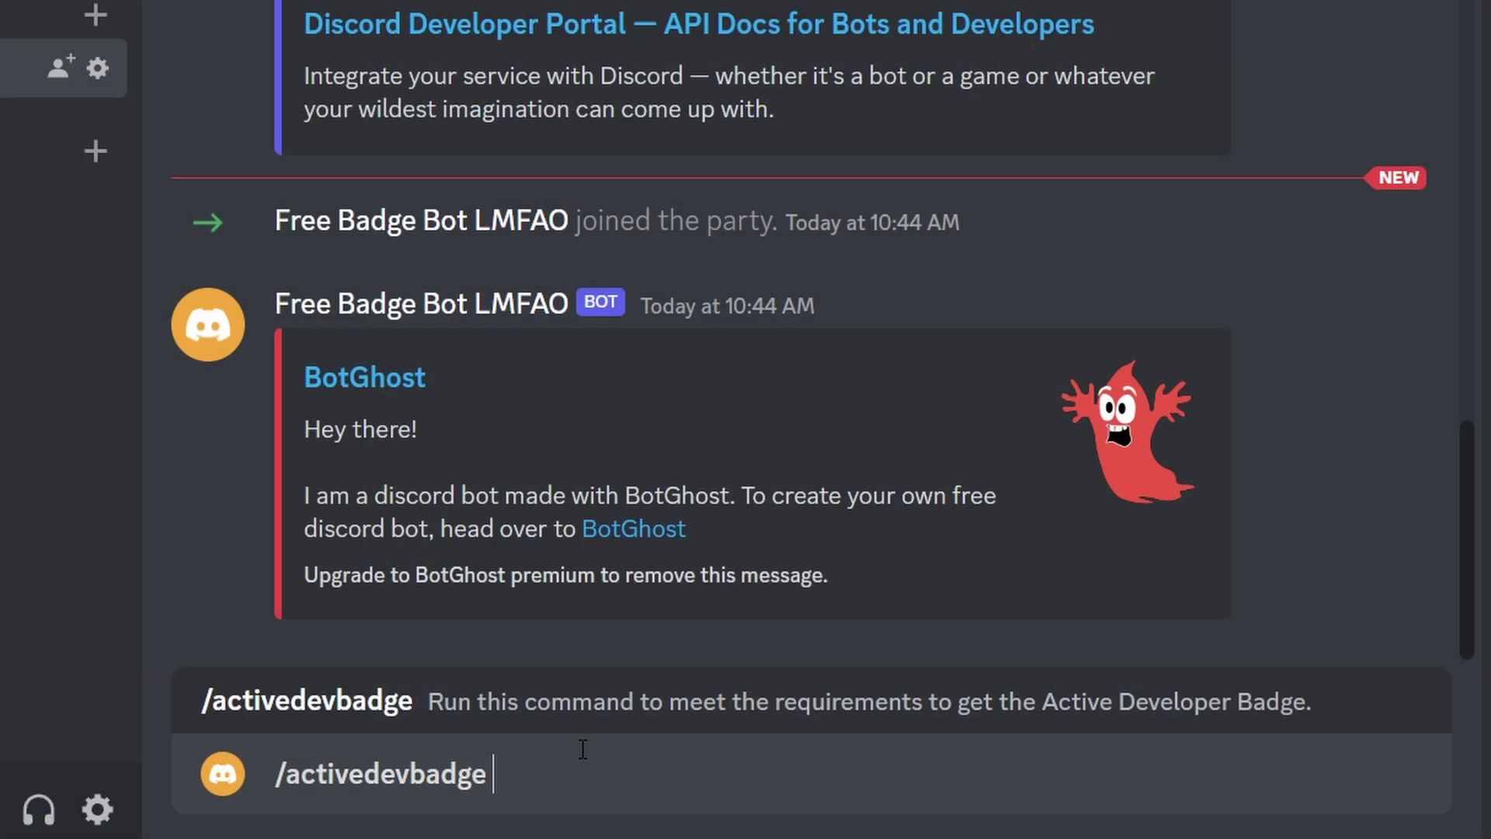
pyautogui.press('Return')
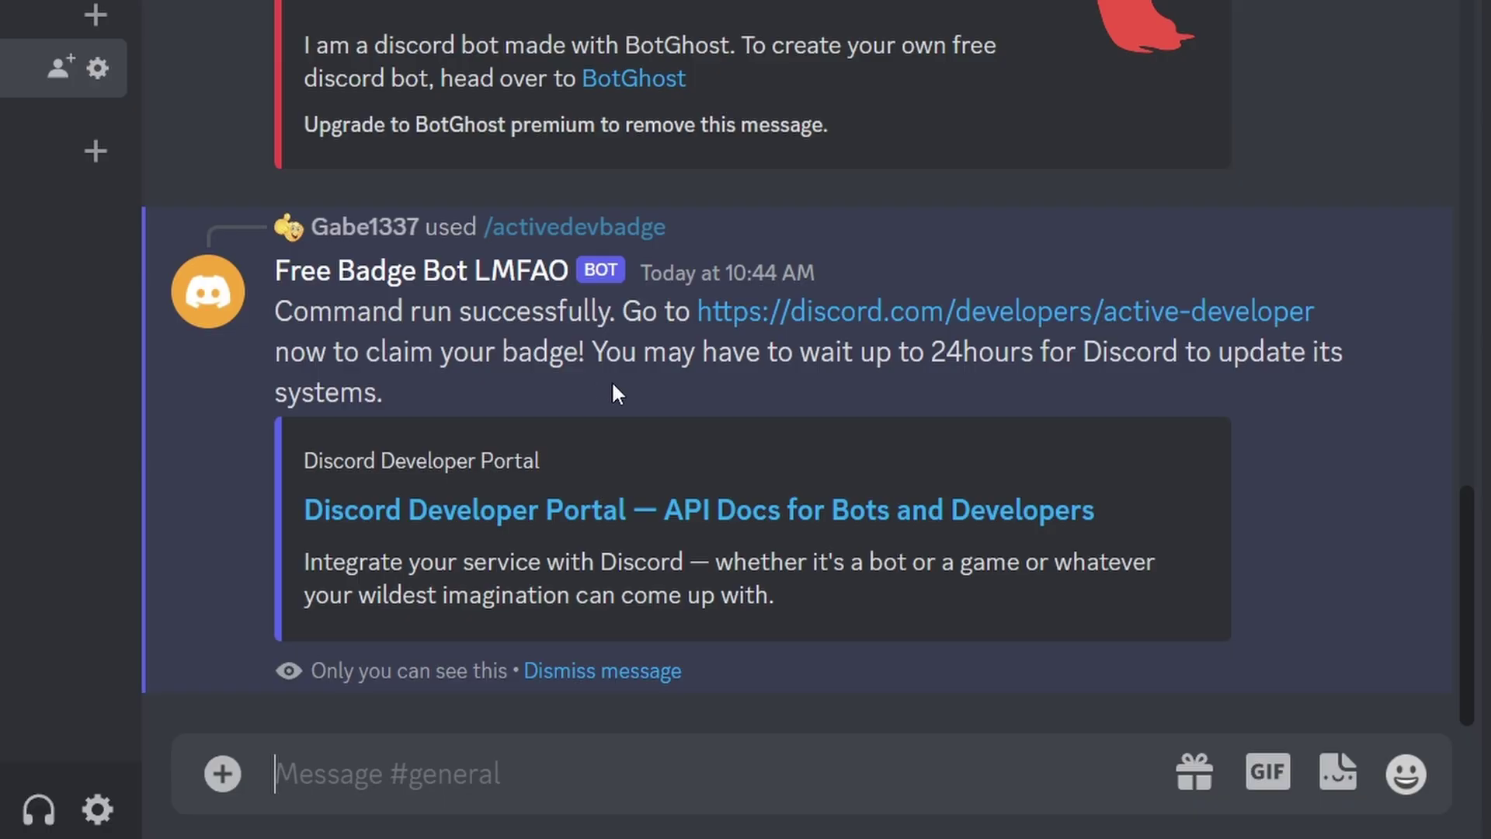
# Step: Follow the active-developer link in the /activedevbadge reply to reach the badge claim form
pyautogui.click(777, 334)
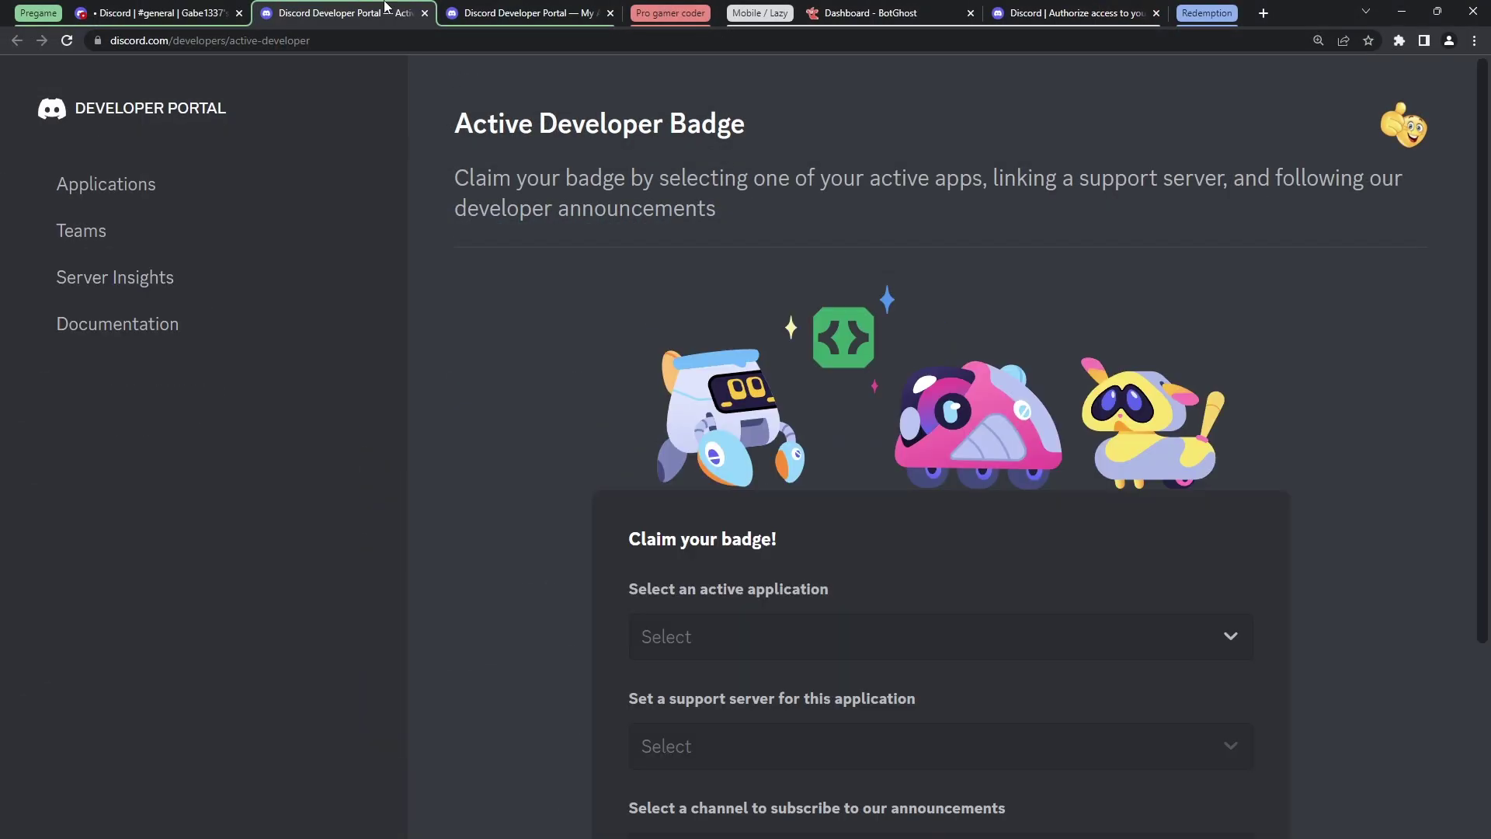
pyautogui.scroll(-3, 542, 409)
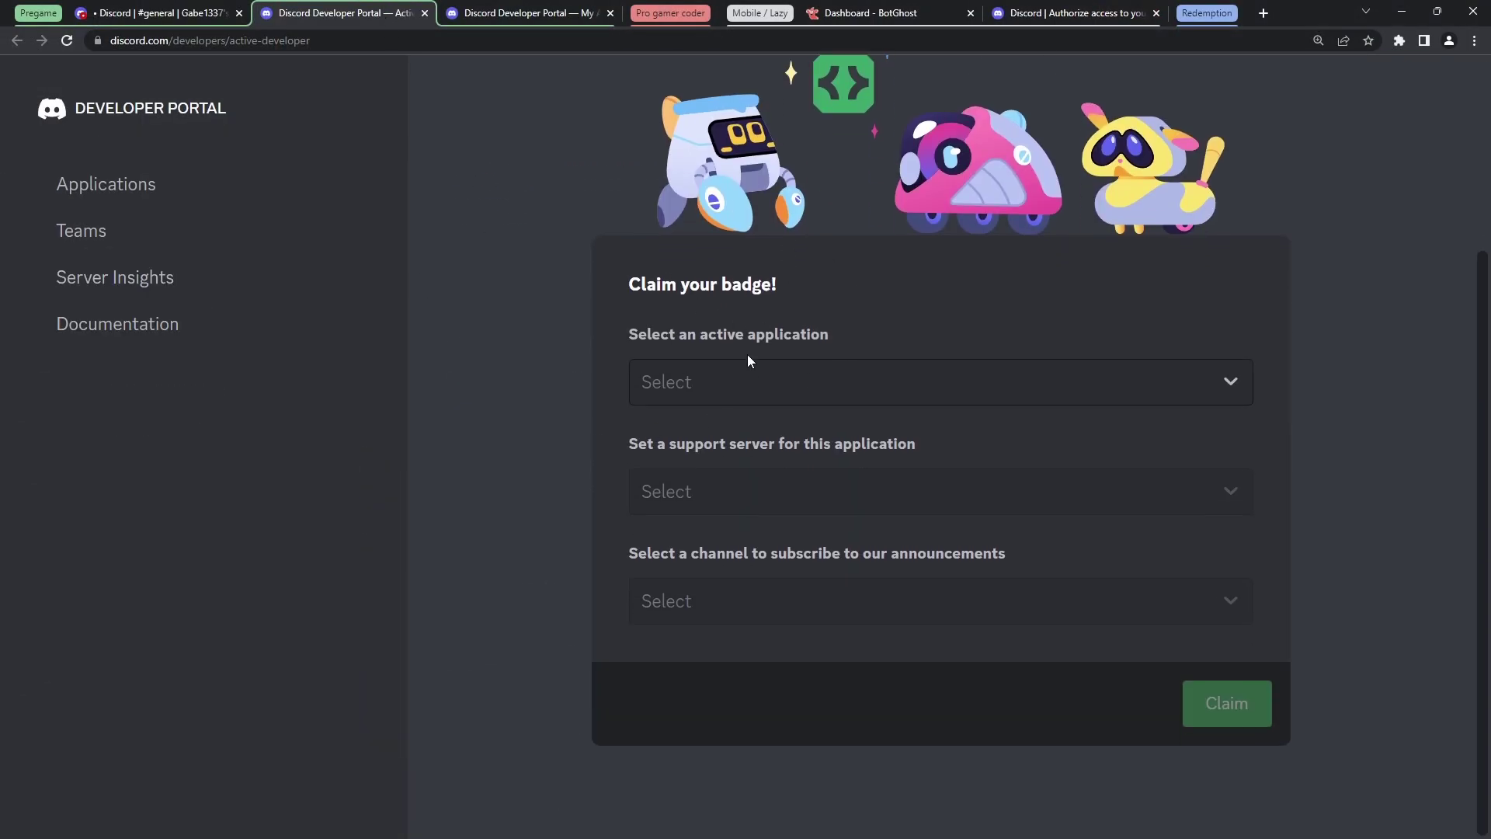
# Step: Claim the badge with Free Badge Bot LMFAO as application, the account owner's server as support server, and the general channel for announcements
pyautogui.click(706, 380)
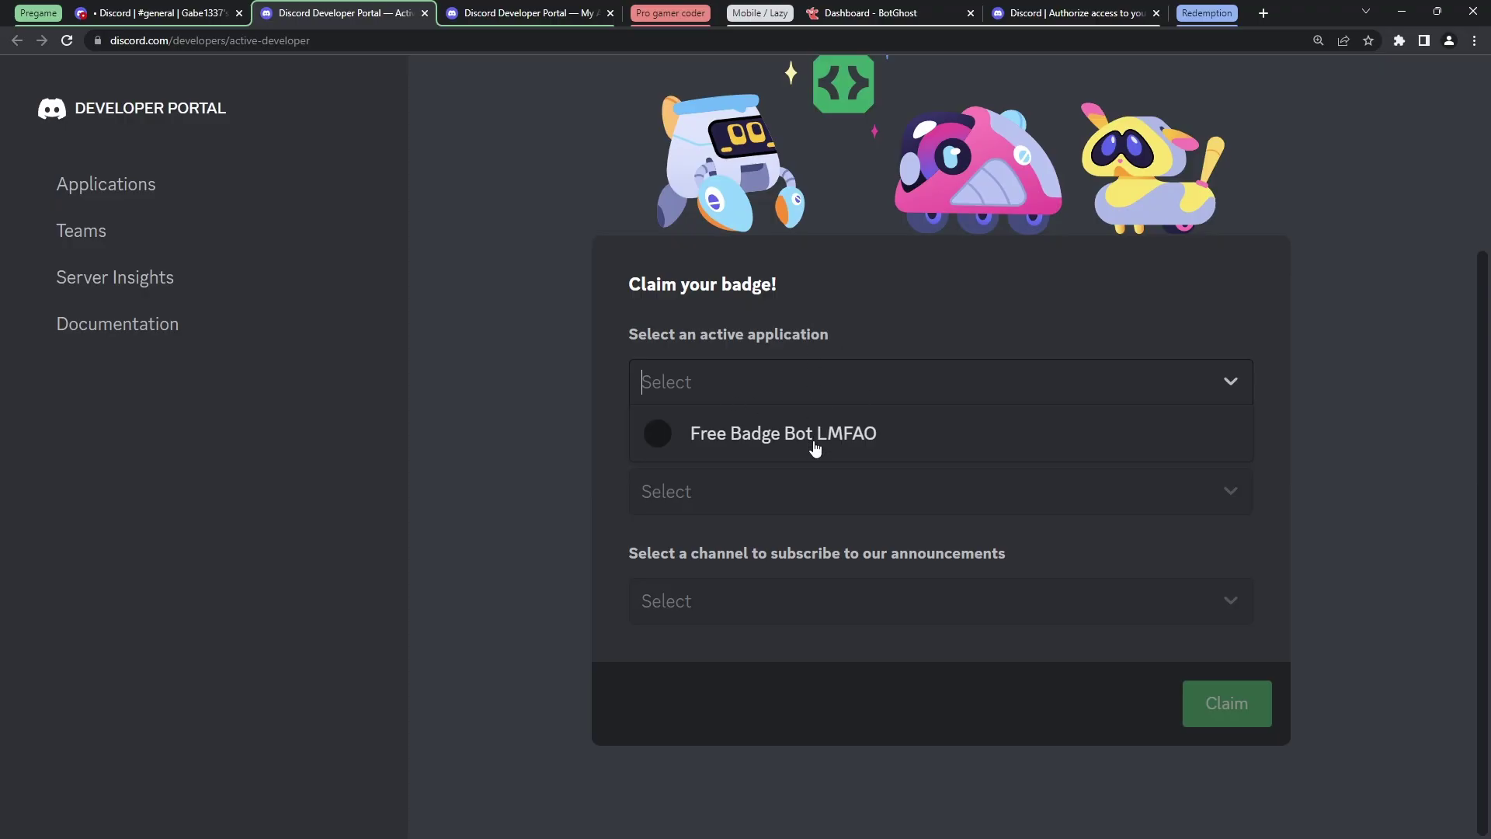
pyautogui.click(786, 435)
pyautogui.click(763, 505)
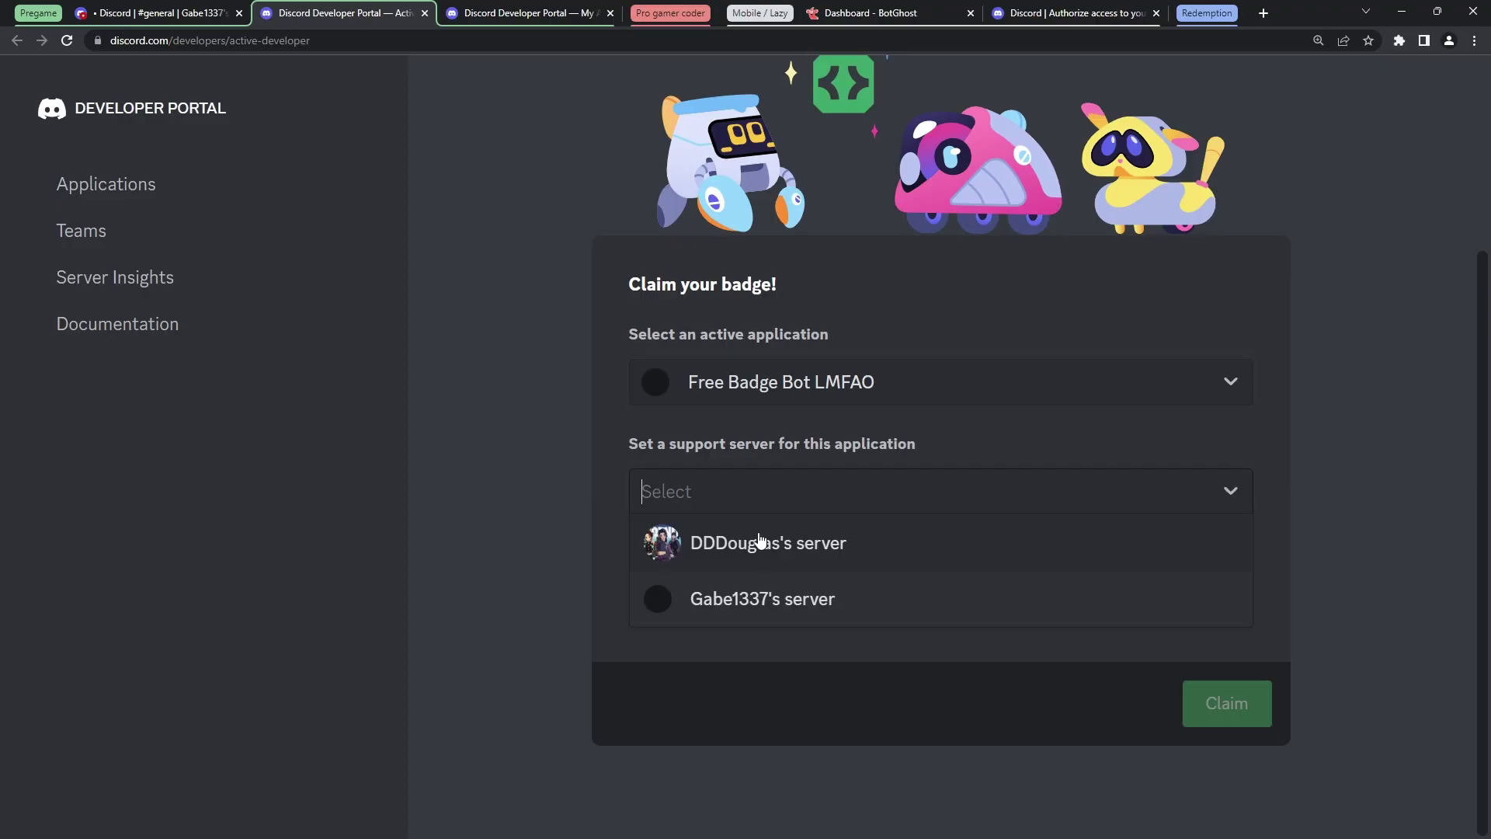
pyautogui.click(769, 614)
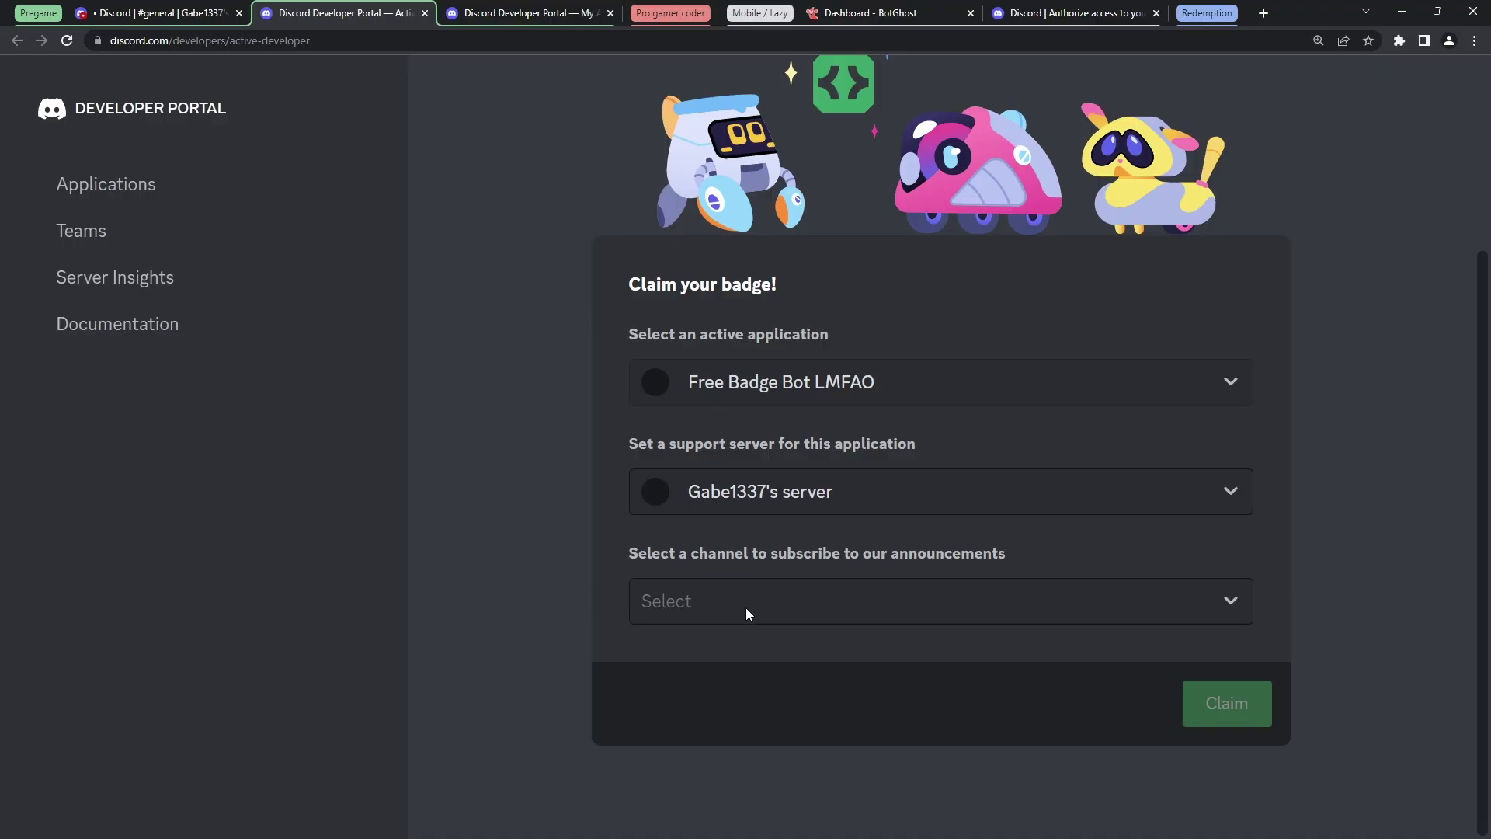
pyautogui.click(747, 613)
pyautogui.click(698, 656)
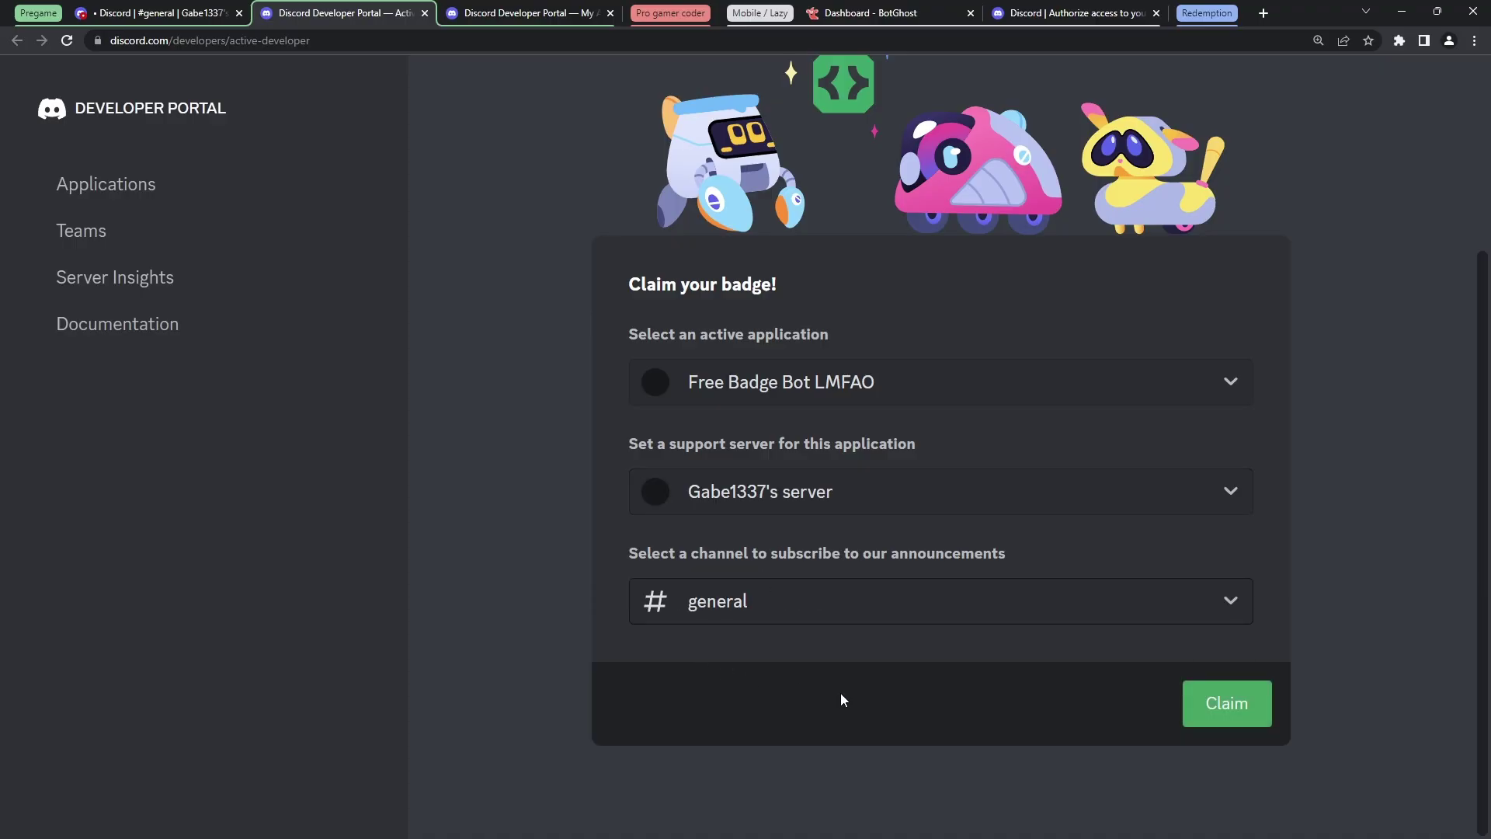
pyautogui.click(1237, 713)
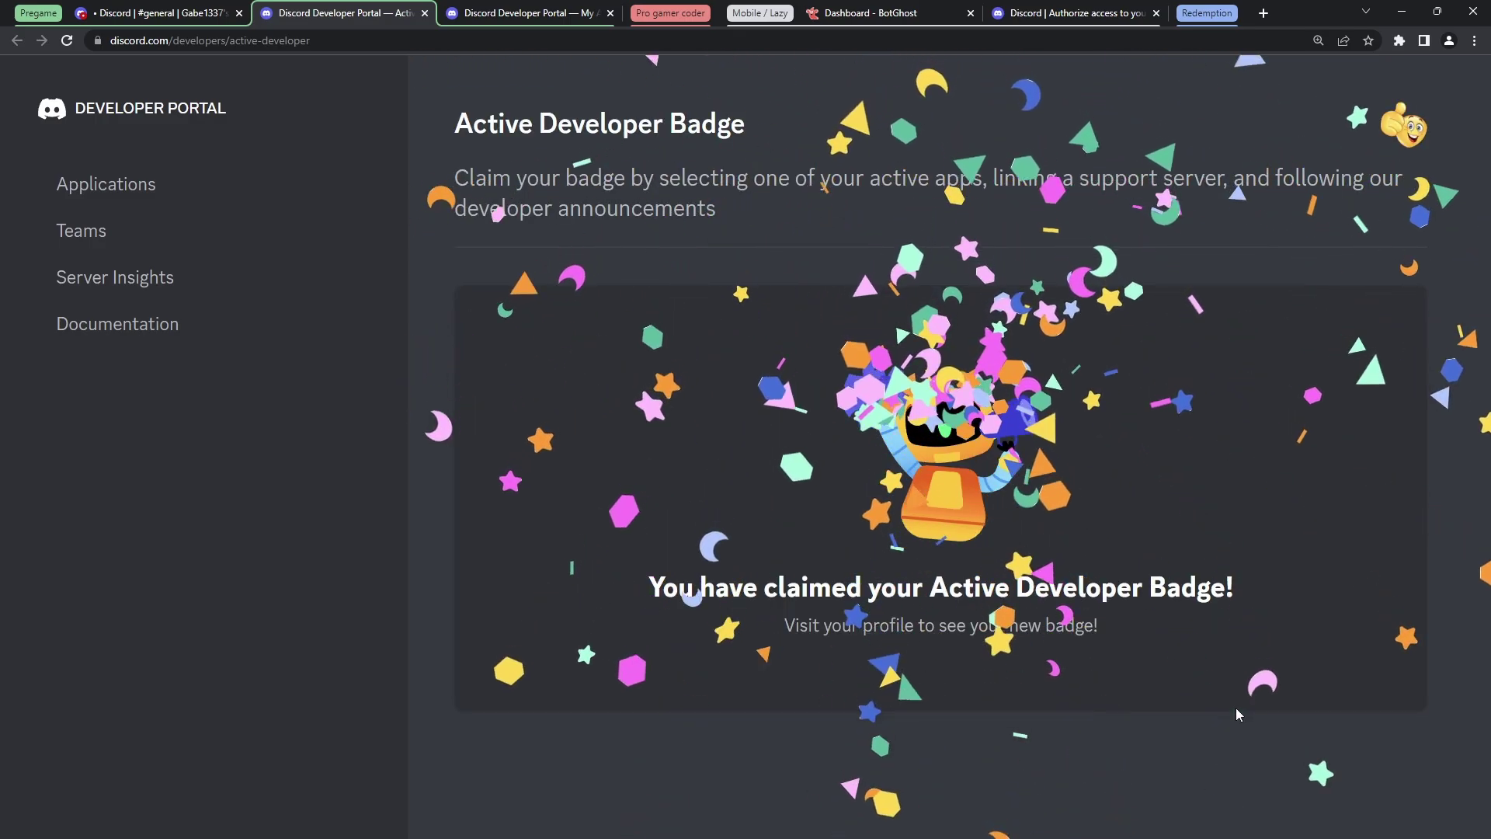
# Step: Switch to Discord and check the account owner's profile in the member list for the Active Developer badge, then close the profile
pyautogui.click(155, 14)
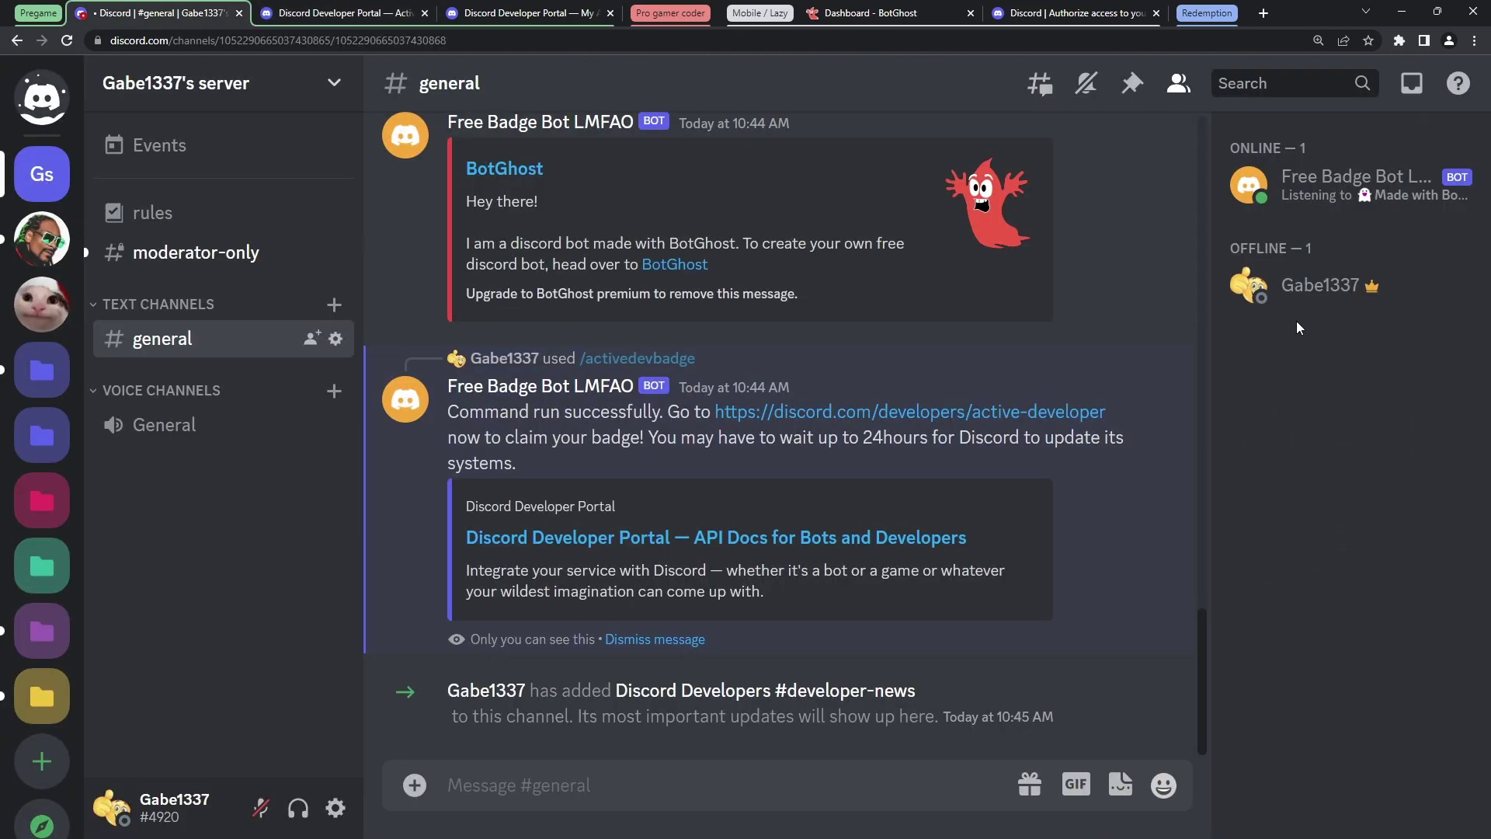
pyautogui.click(1320, 286)
pyautogui.moveTo(1161, 373)
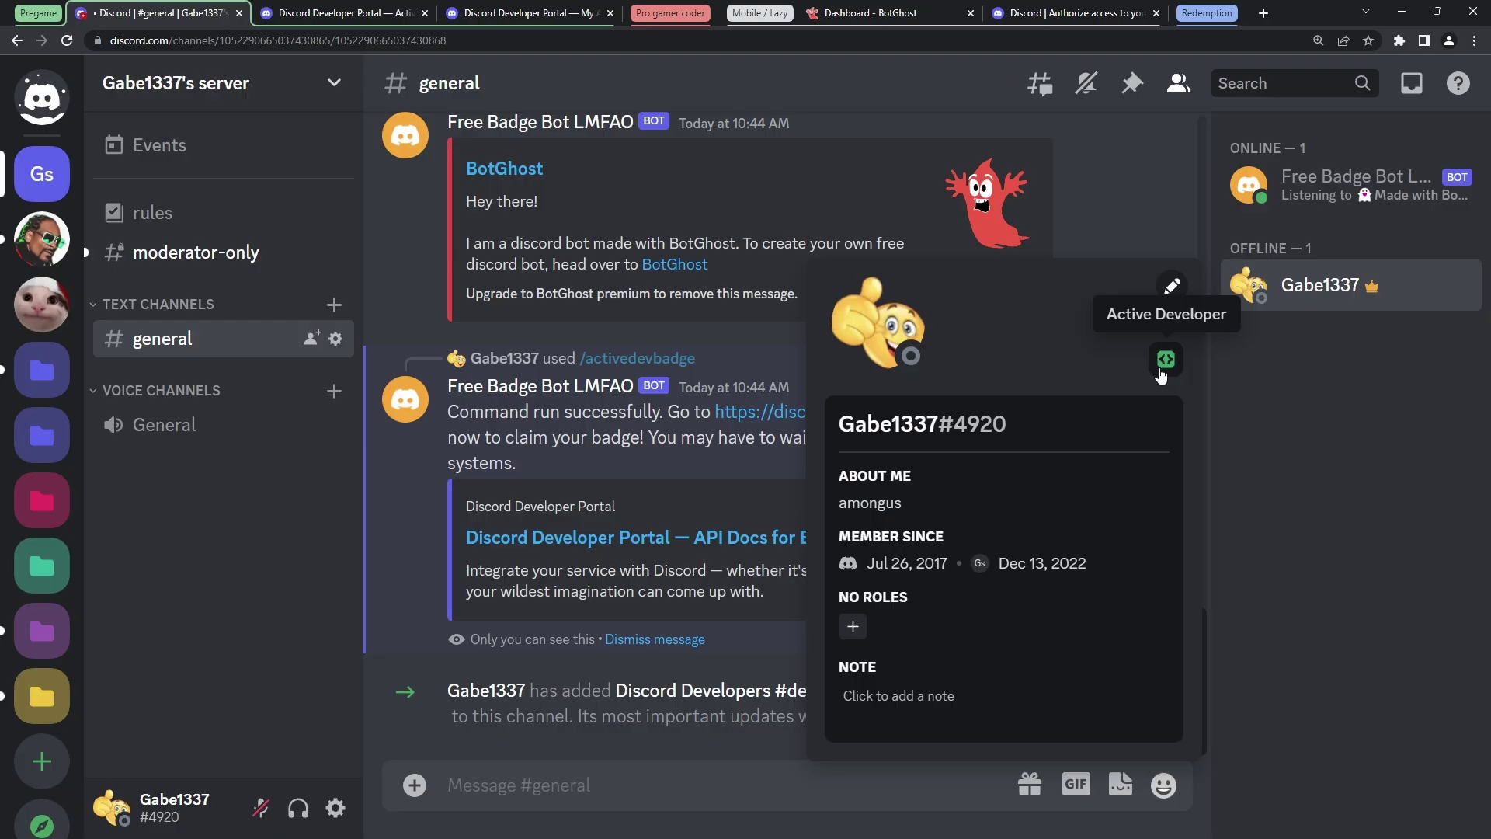
pyautogui.click(404, 724)
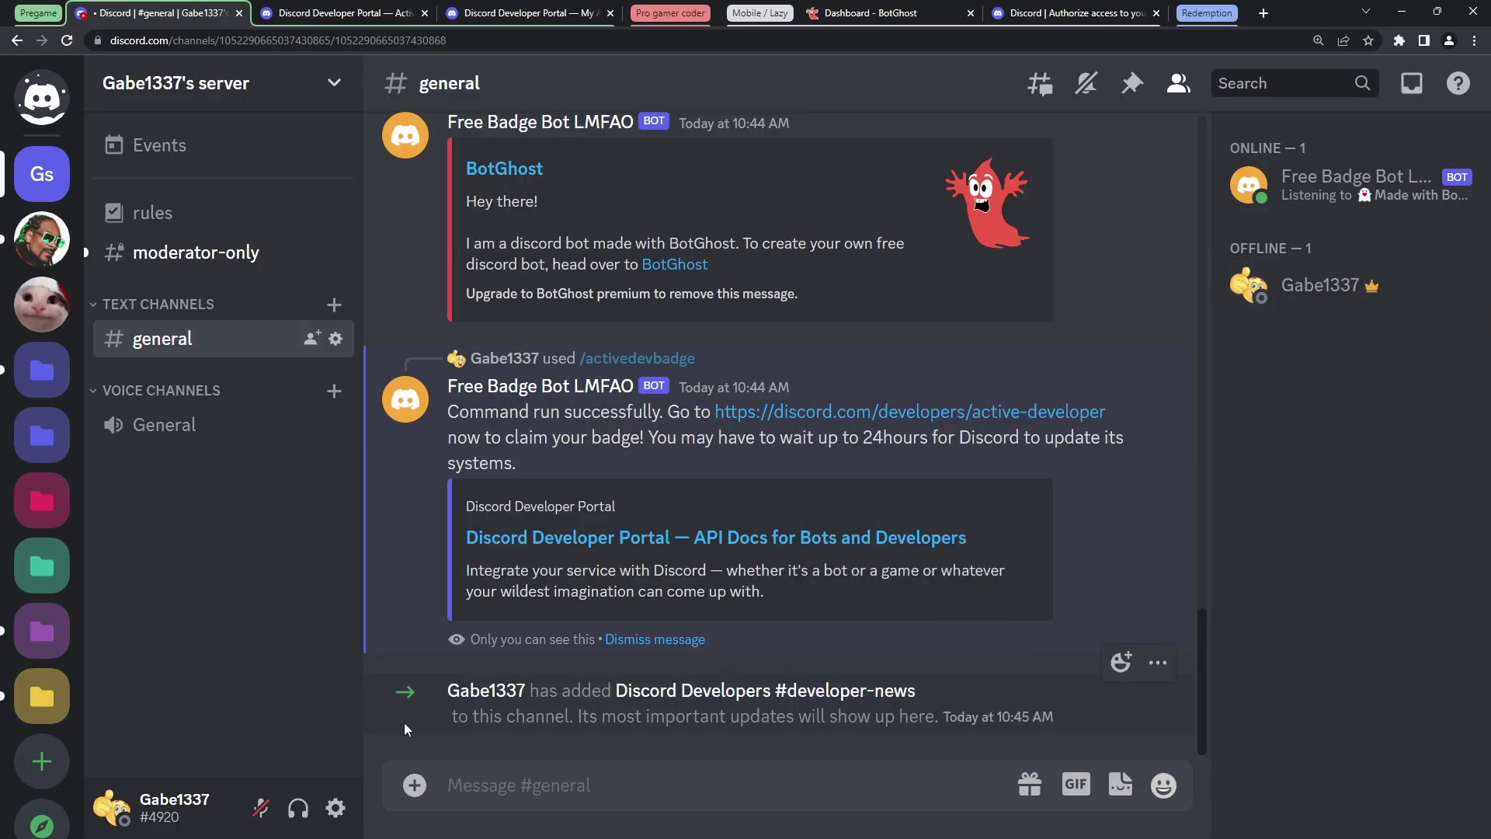